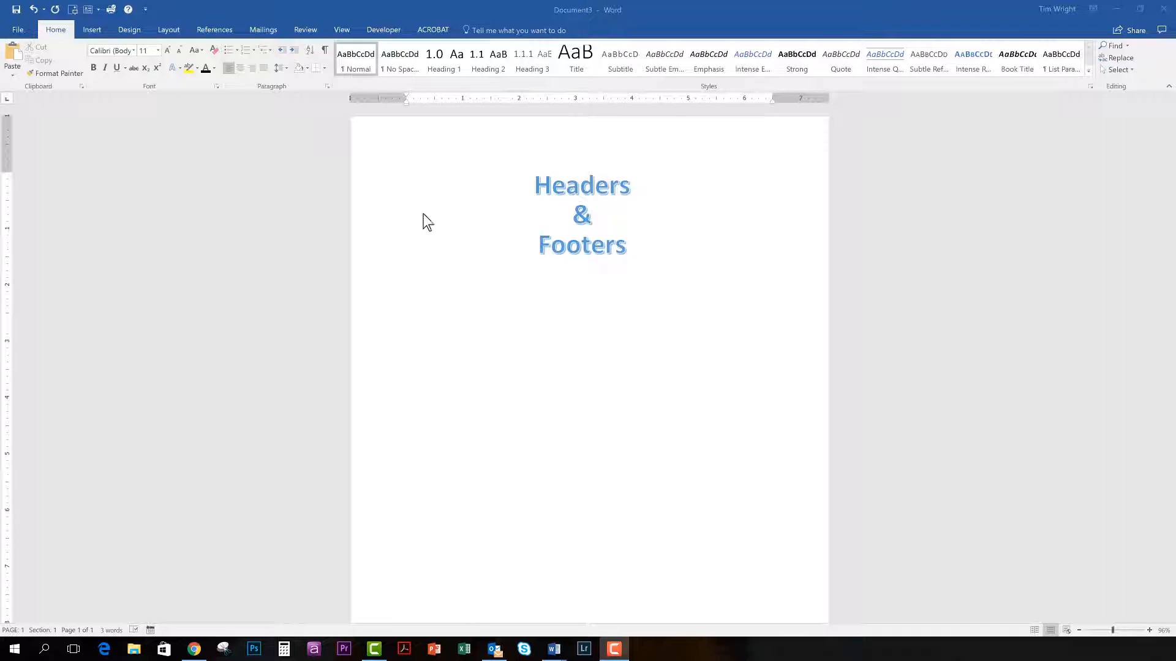
# Create a new blank document.
pyautogui.click(17, 30)
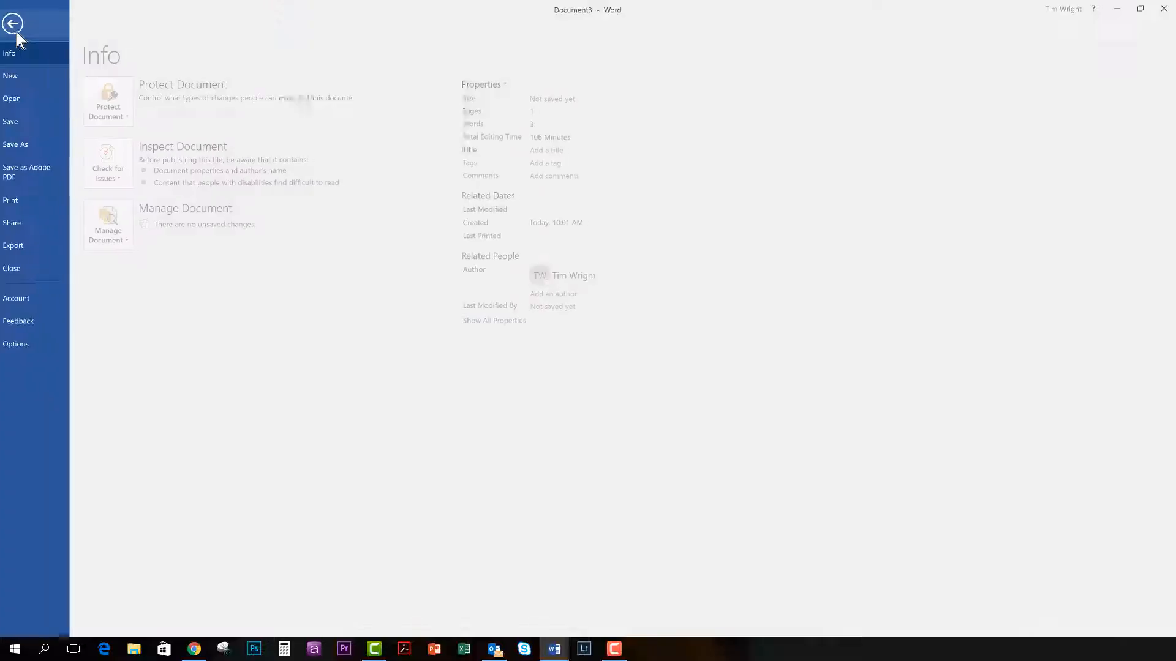
pyautogui.click(19, 76)
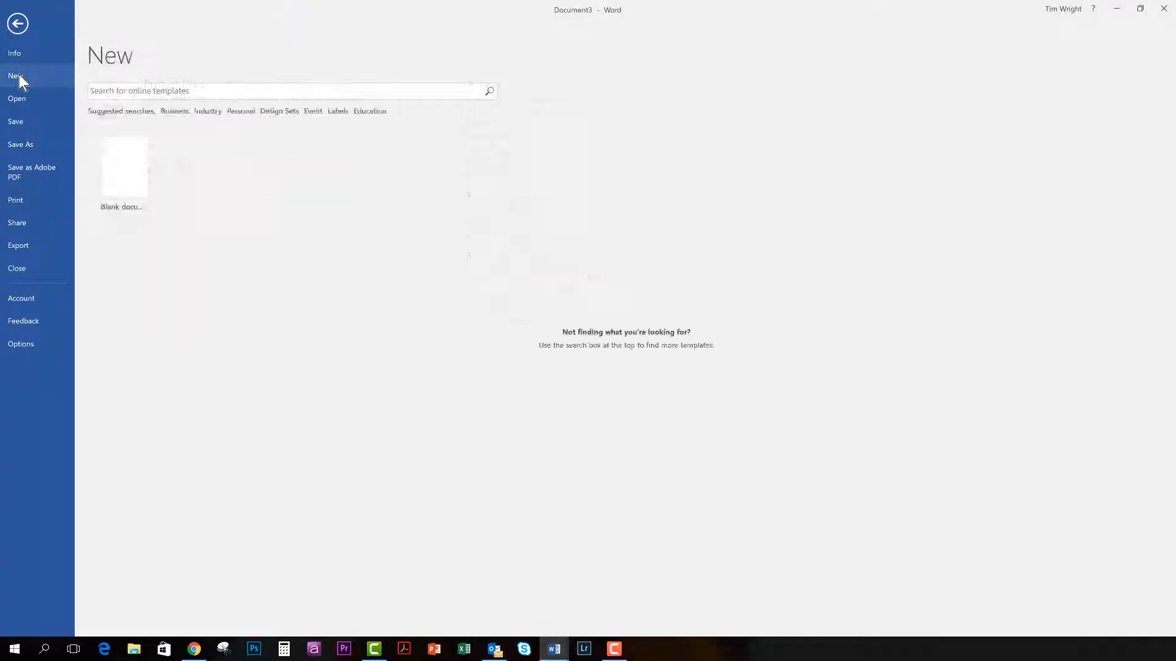
pyautogui.click(129, 176)
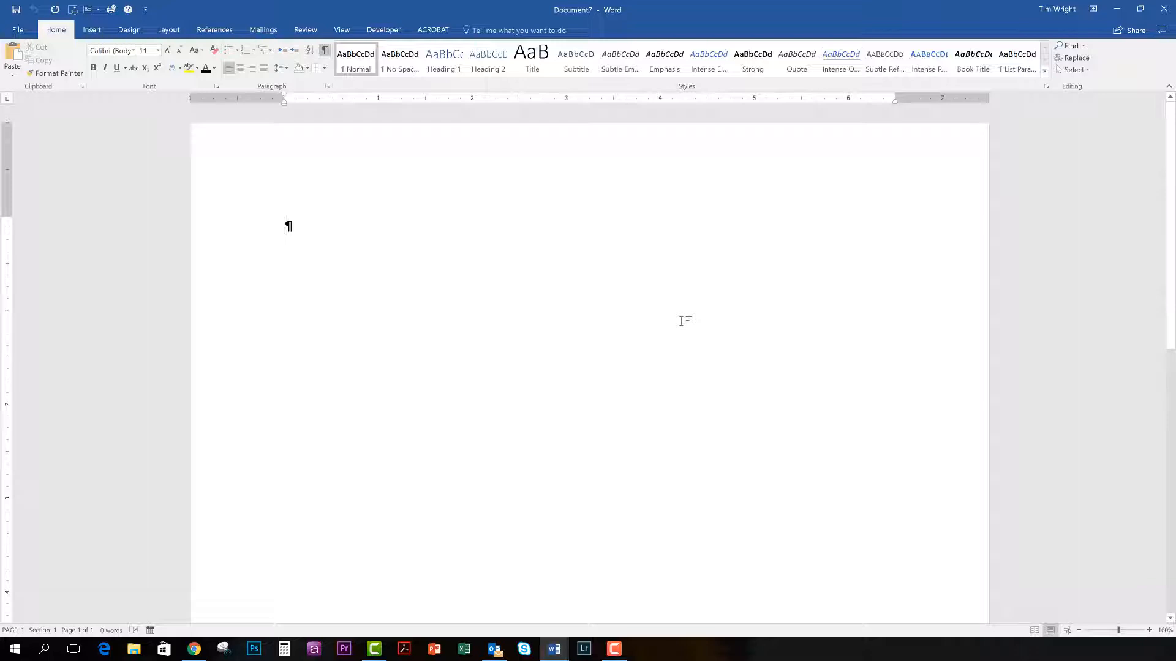
# Set the zoom level of the blank page to 150%.
pyautogui.scroll(4, 681, 321)
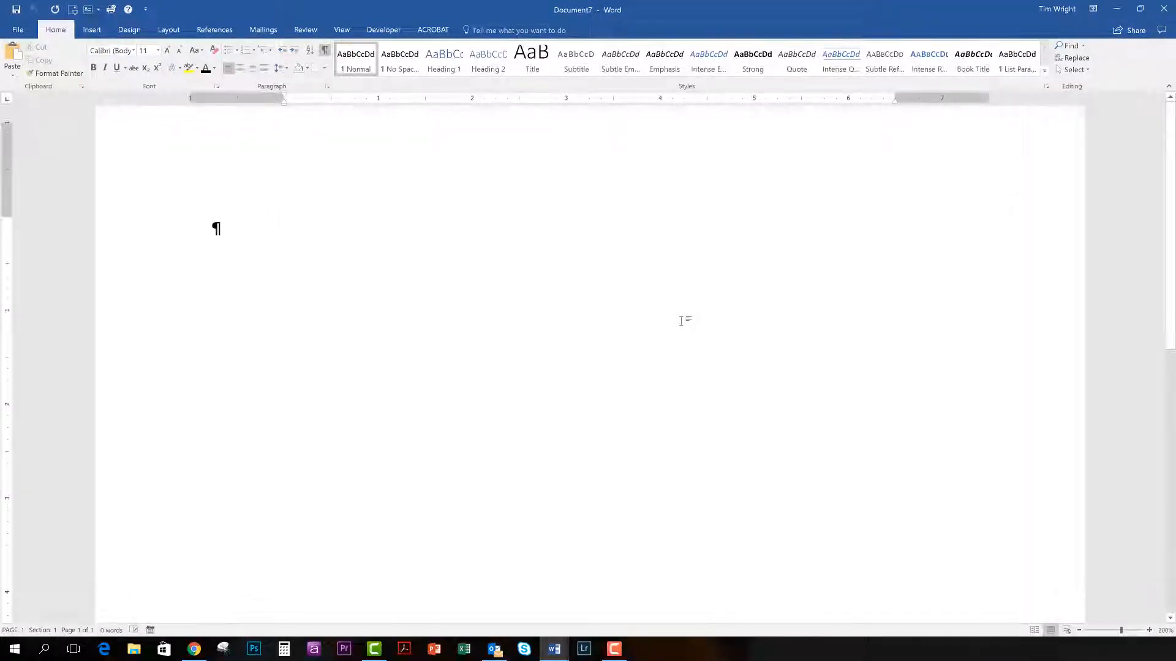
pyautogui.scroll(-4, 680, 321)
pyautogui.scroll(2, 680, 321)
pyautogui.scroll(-2, 681, 320)
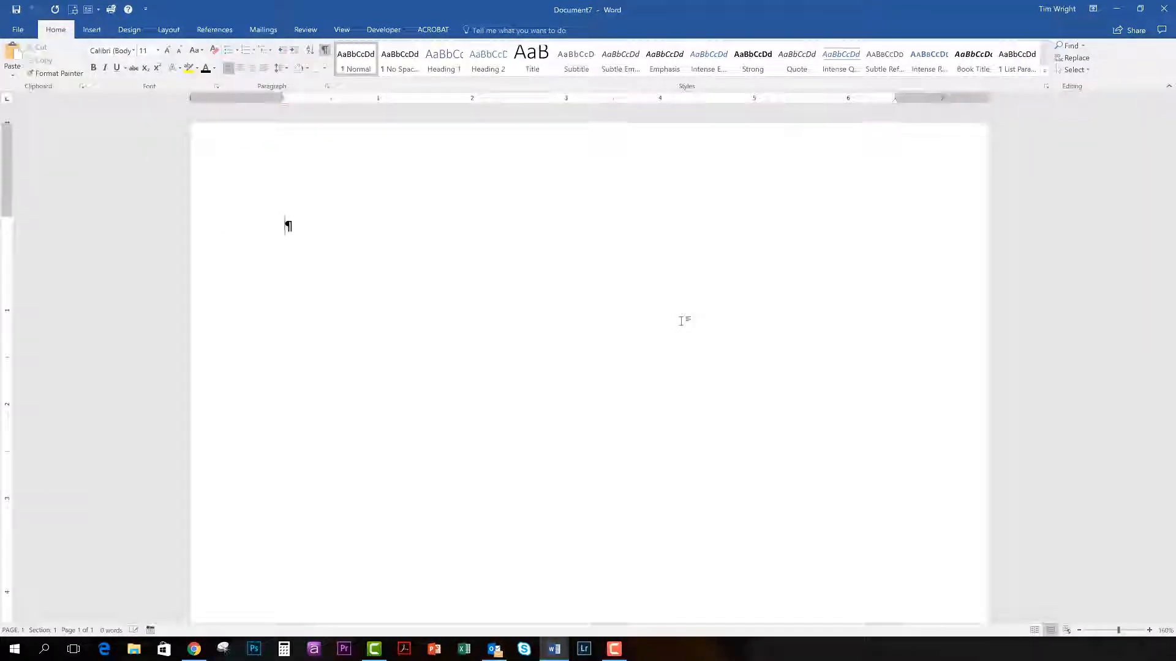
pyautogui.click(1119, 630)
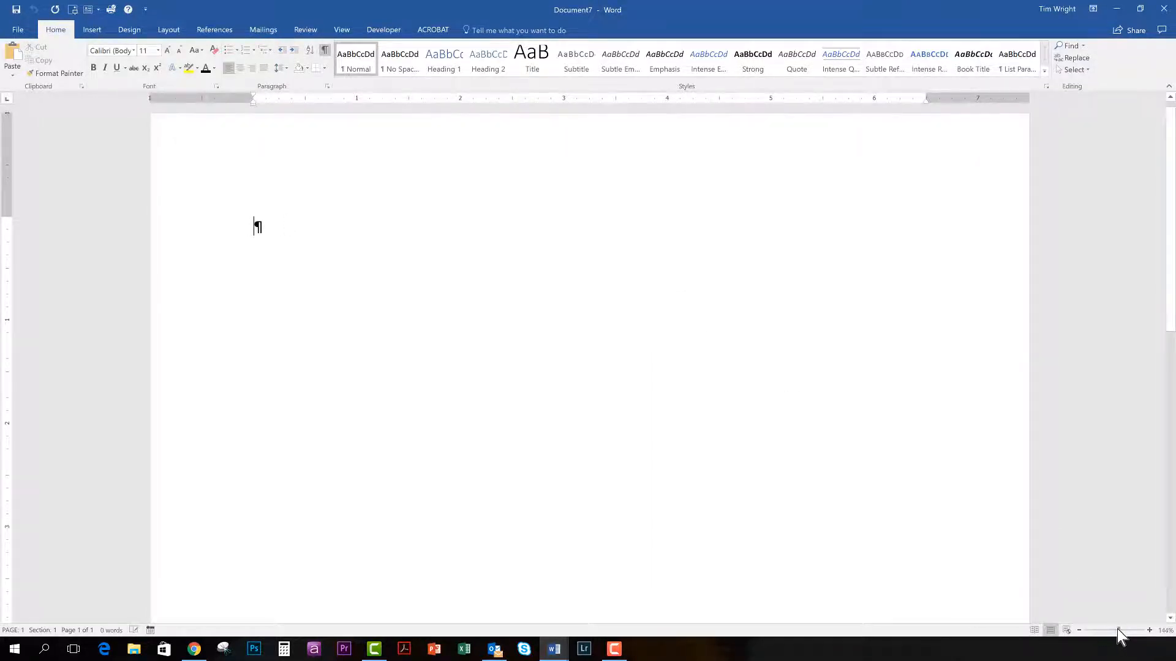
pyautogui.click(1116, 631)
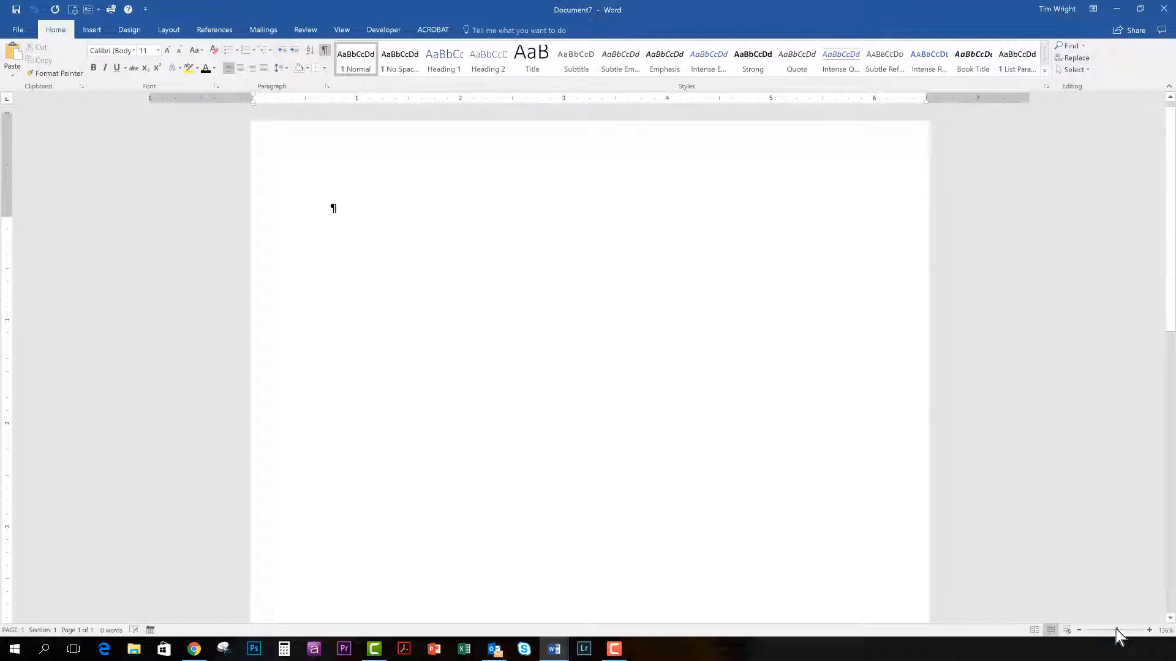
pyautogui.click(1080, 630)
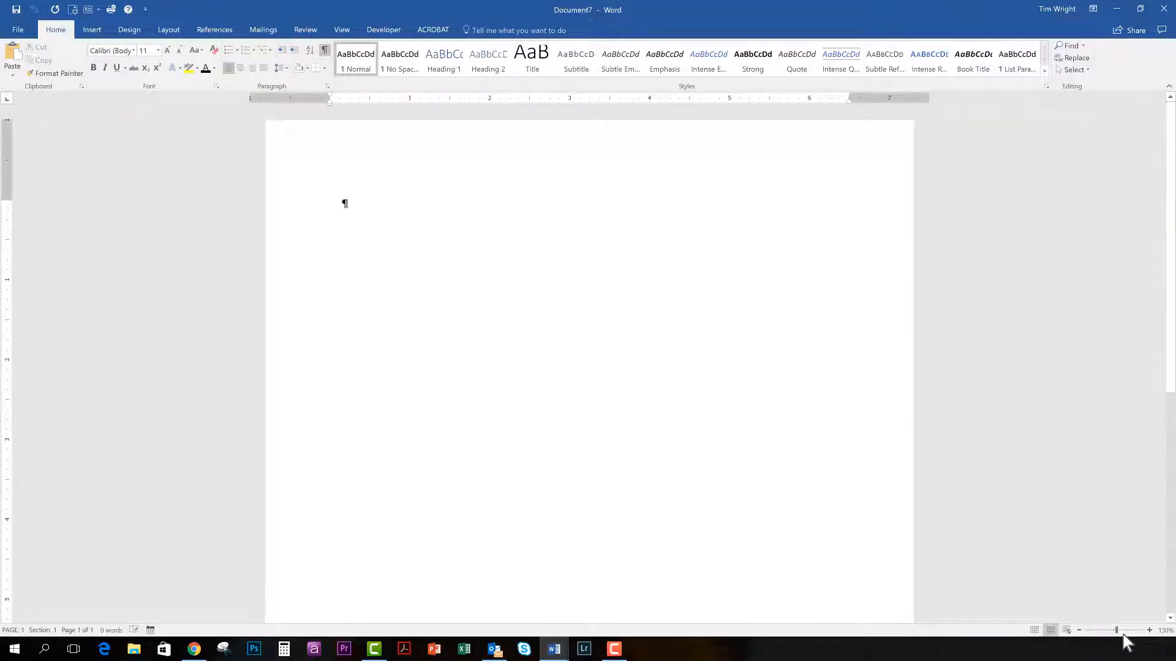
pyautogui.click(1149, 630)
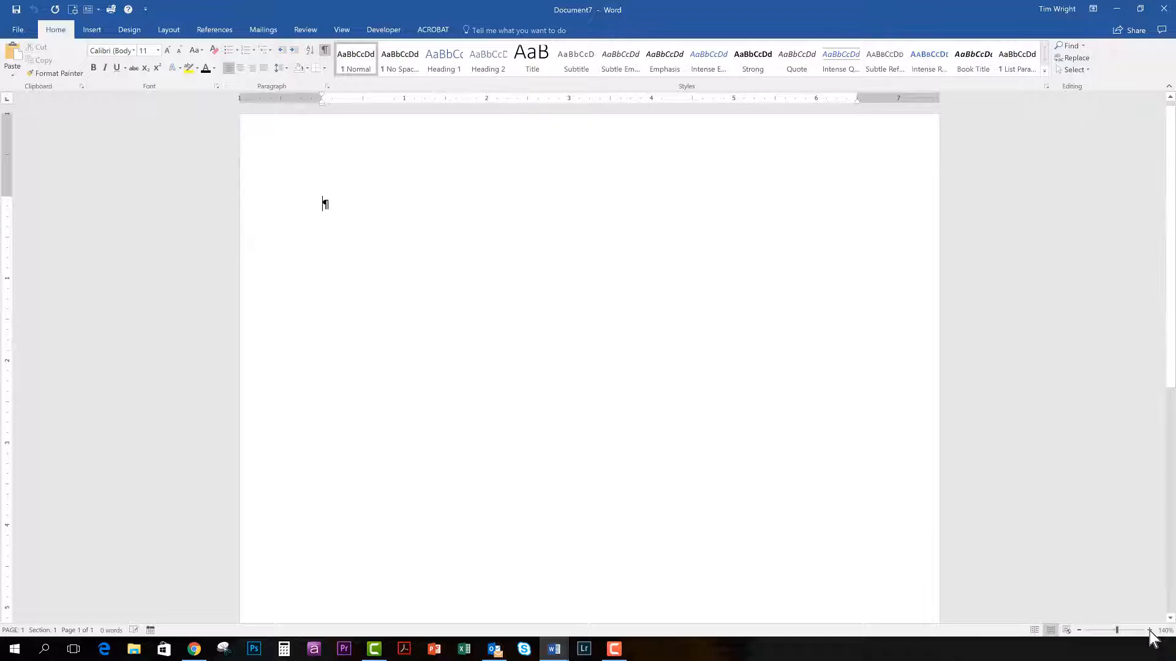
pyautogui.click(1149, 630)
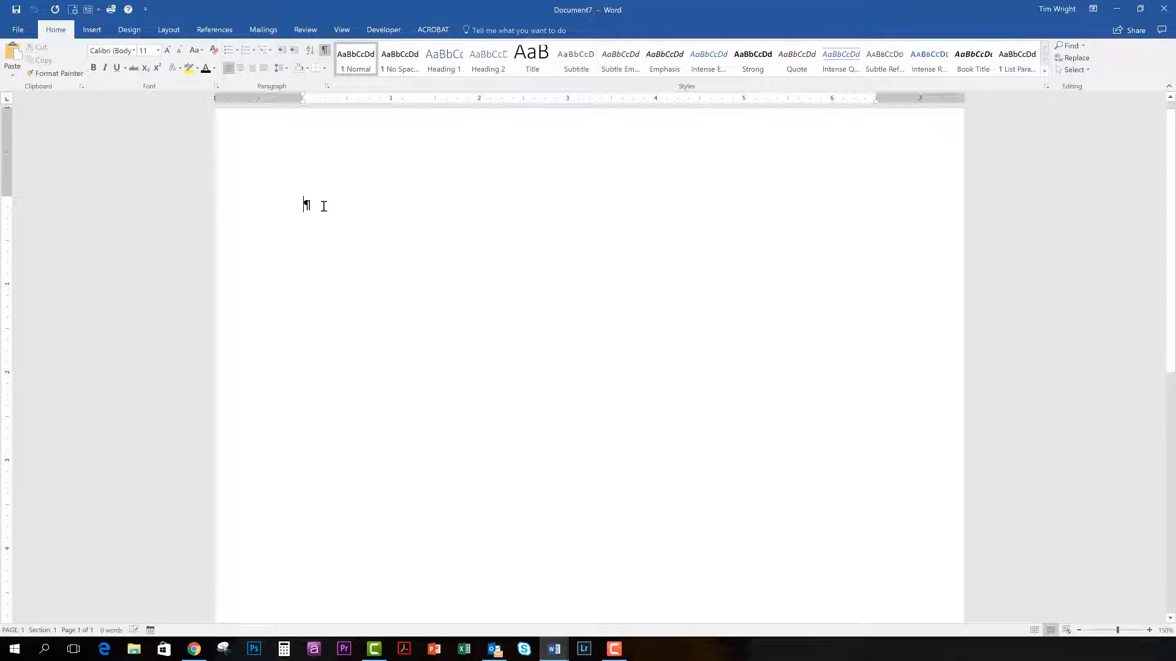
# Generate sample body text in the blank document with the formula =rand(25,5).
pyautogui.write('=')
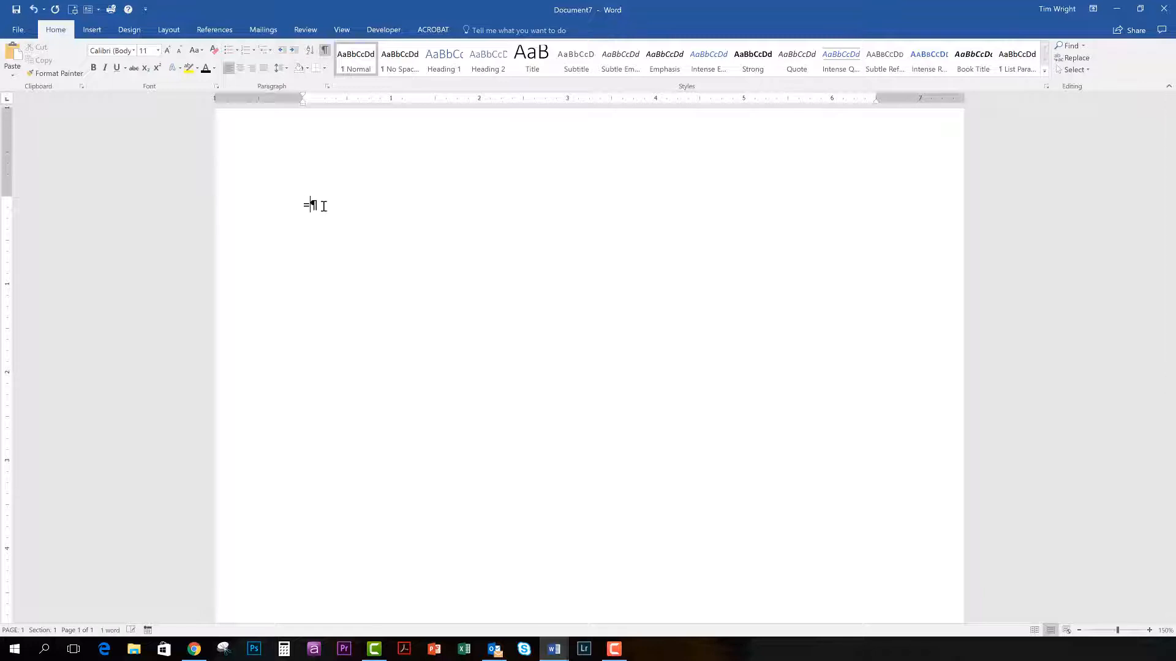
pyautogui.write('rand(25,5)')
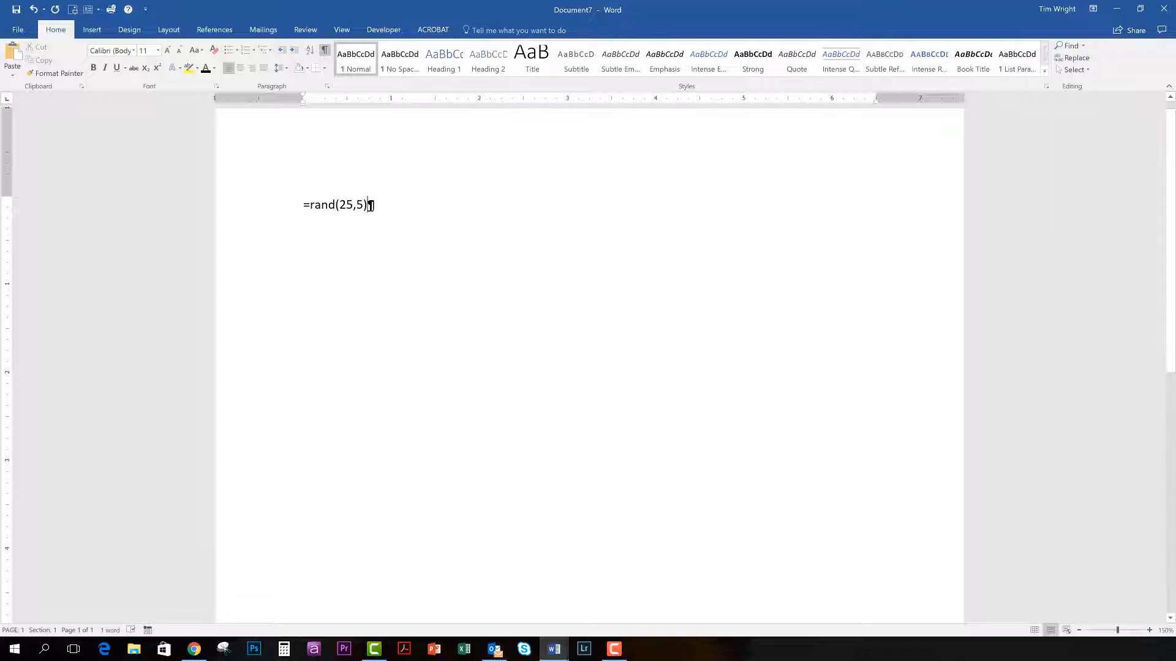
pyautogui.press('Return')
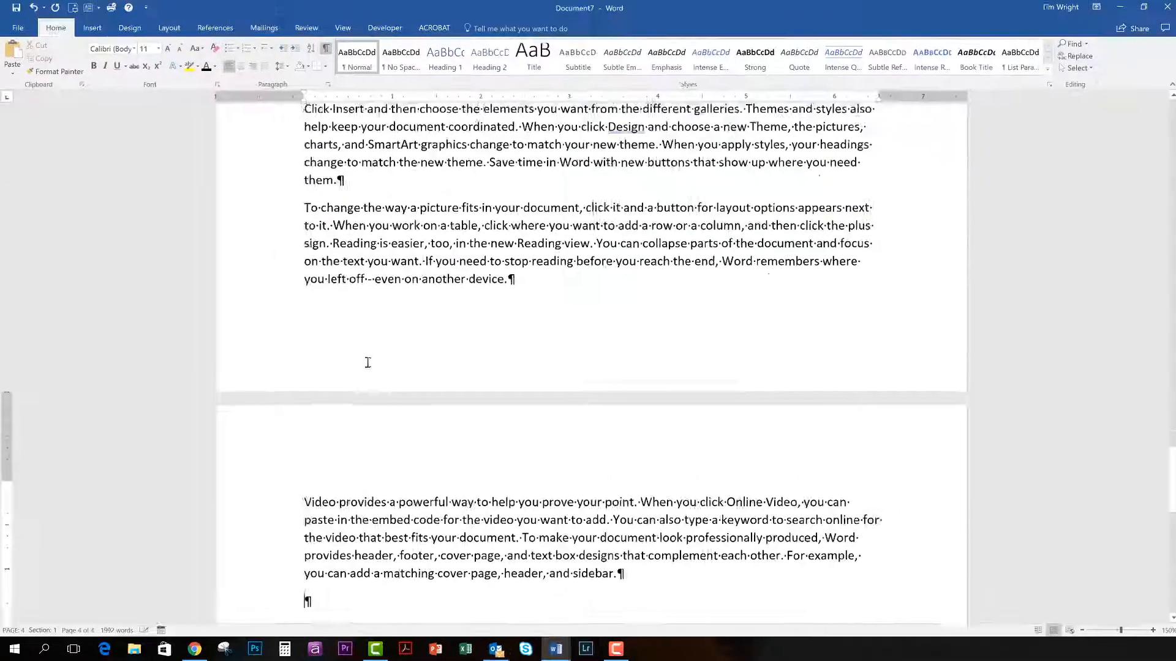
# Add the line "Headers and Footers" above the first paragraph at the start of the document.
pyautogui.scroll(3, 371, 343)
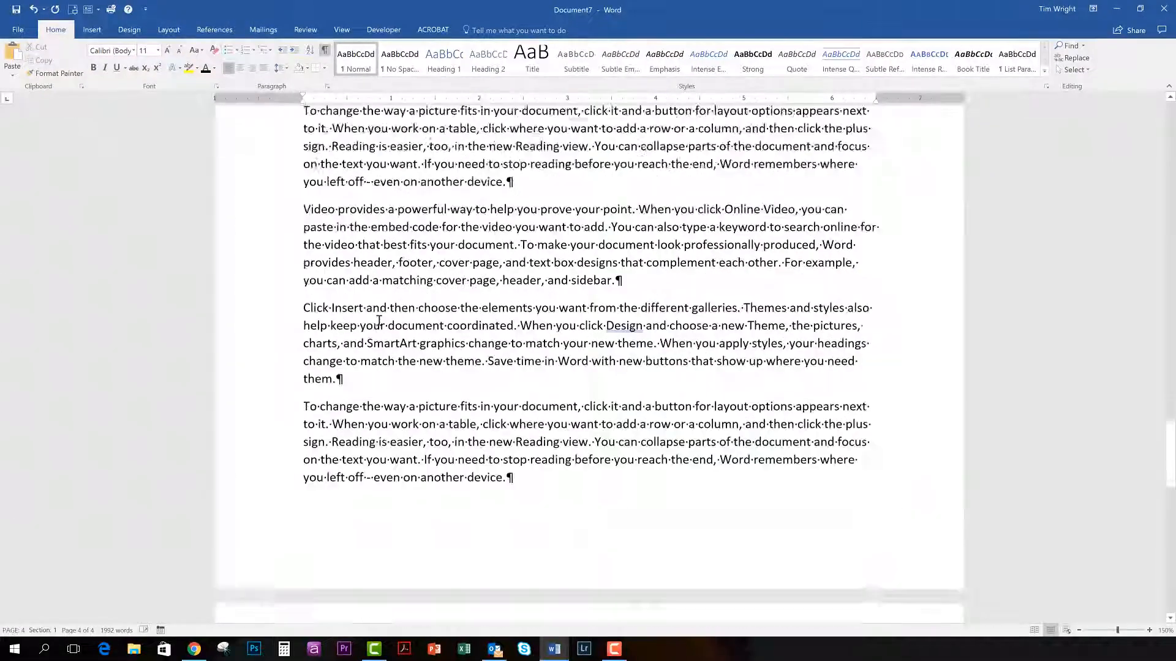
pyautogui.scroll(20, 379, 321)
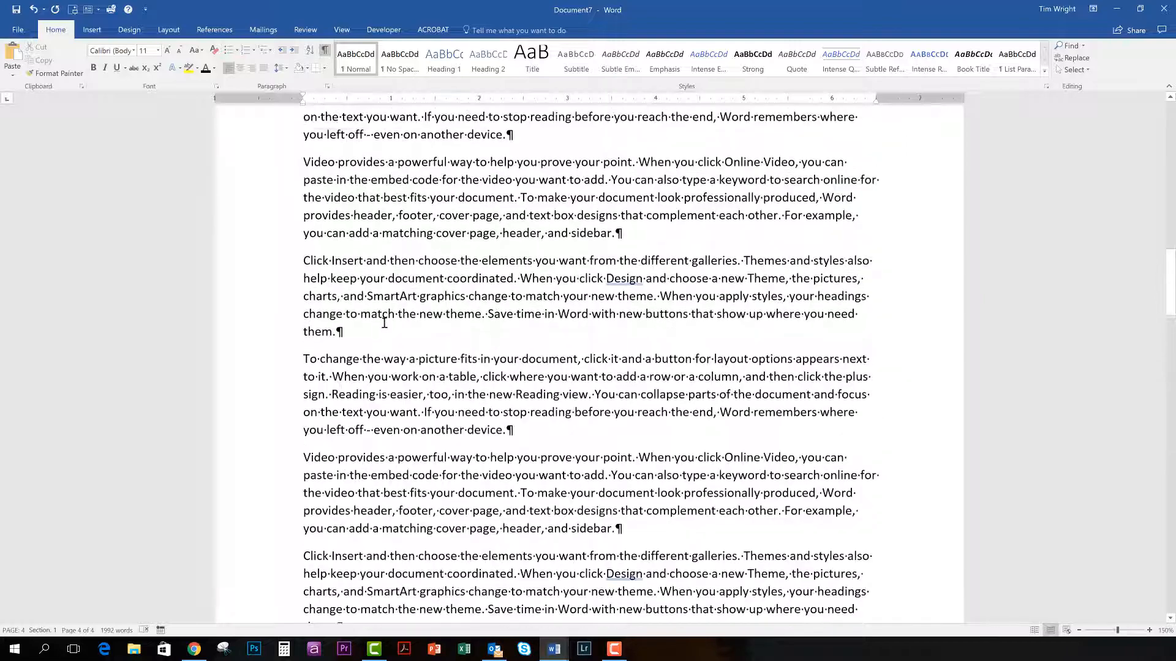
pyautogui.scroll(20, 385, 323)
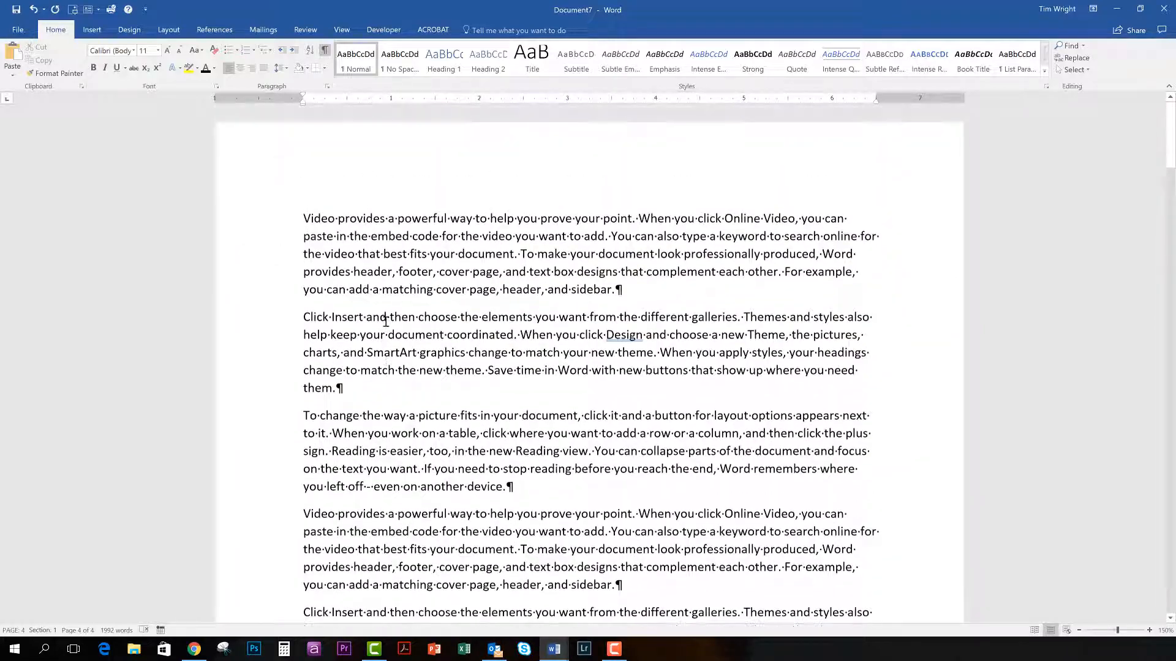
pyautogui.hotkey('ctrl', 'Home')
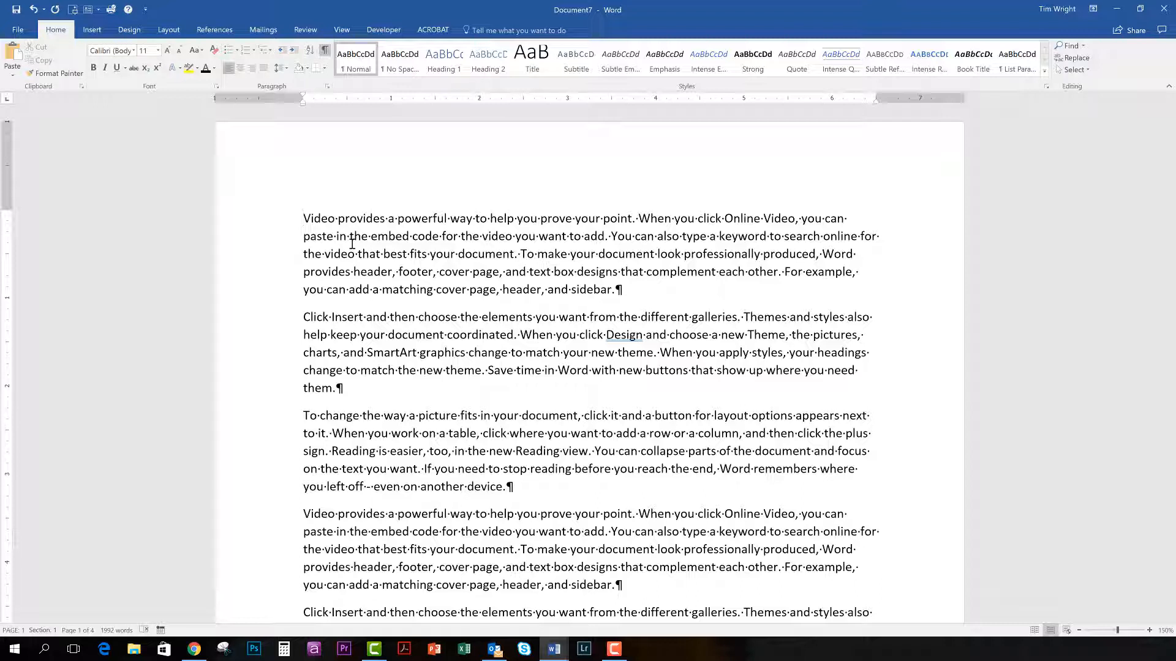
pyautogui.press('Return')
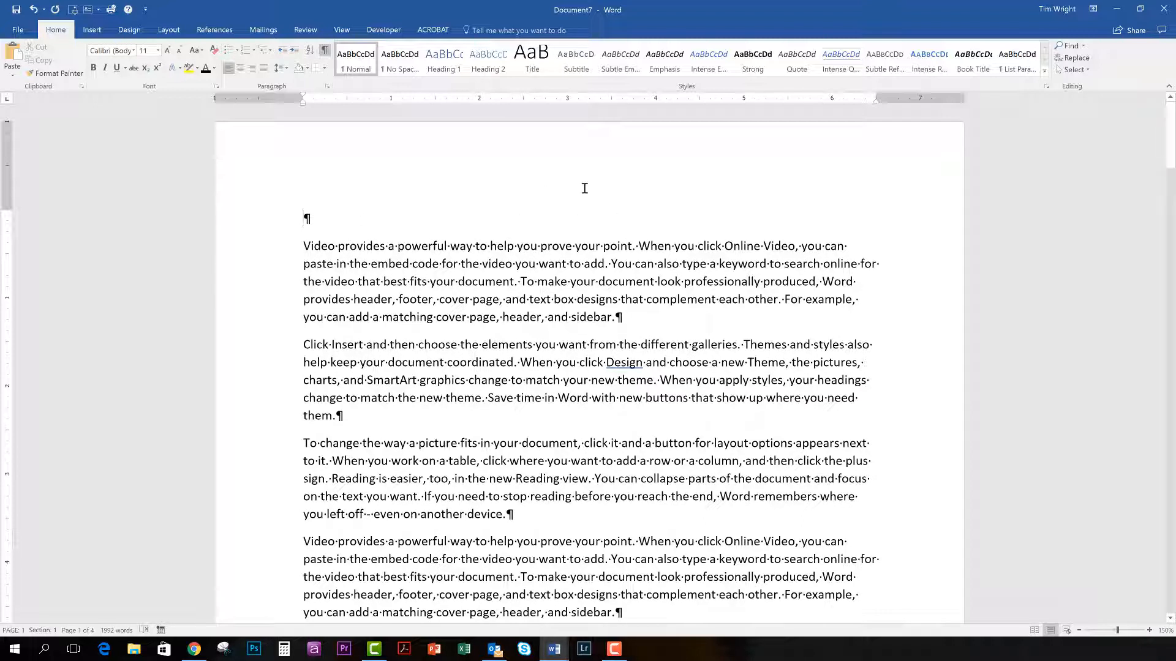
pyautogui.write('Headers and Footers')
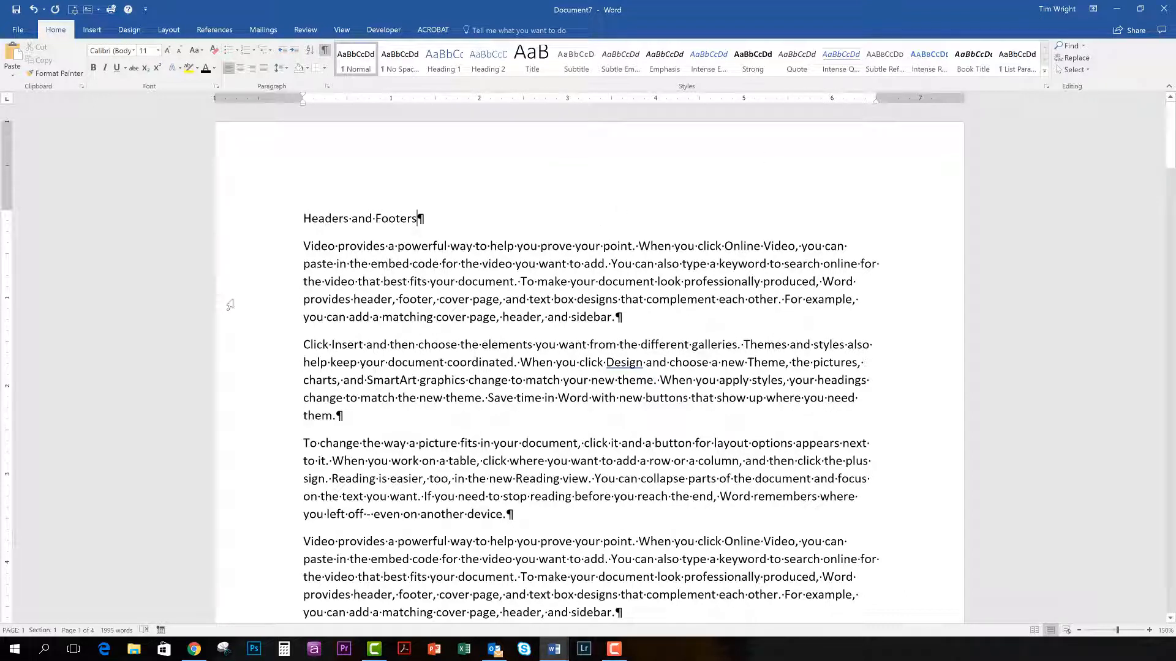
# Apply the Title style to the "Headers and Footers" line and add an empty paragraph below it.
pyautogui.click(388, 225)
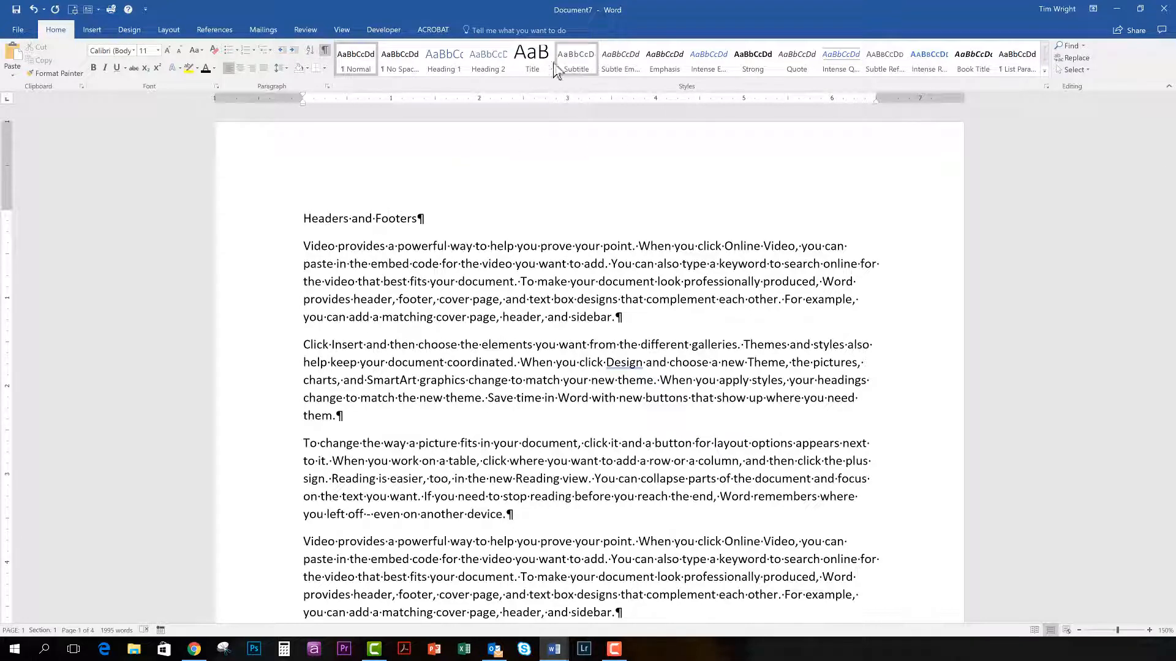
pyautogui.click(529, 57)
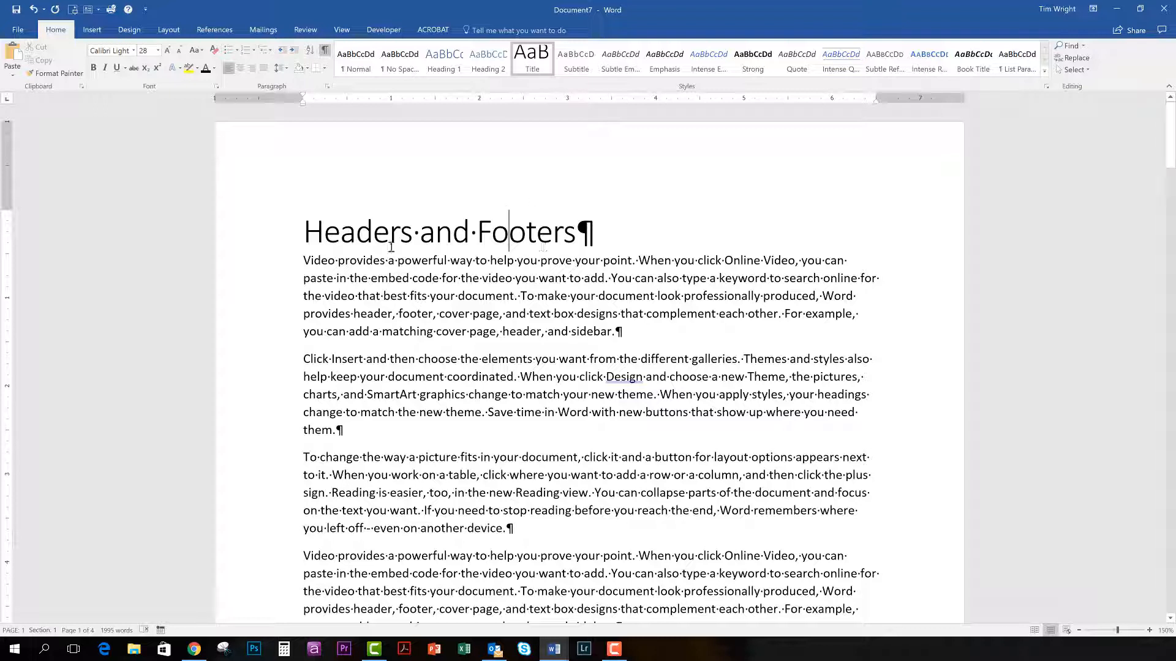
pyautogui.click(304, 262)
pyautogui.press('Return')
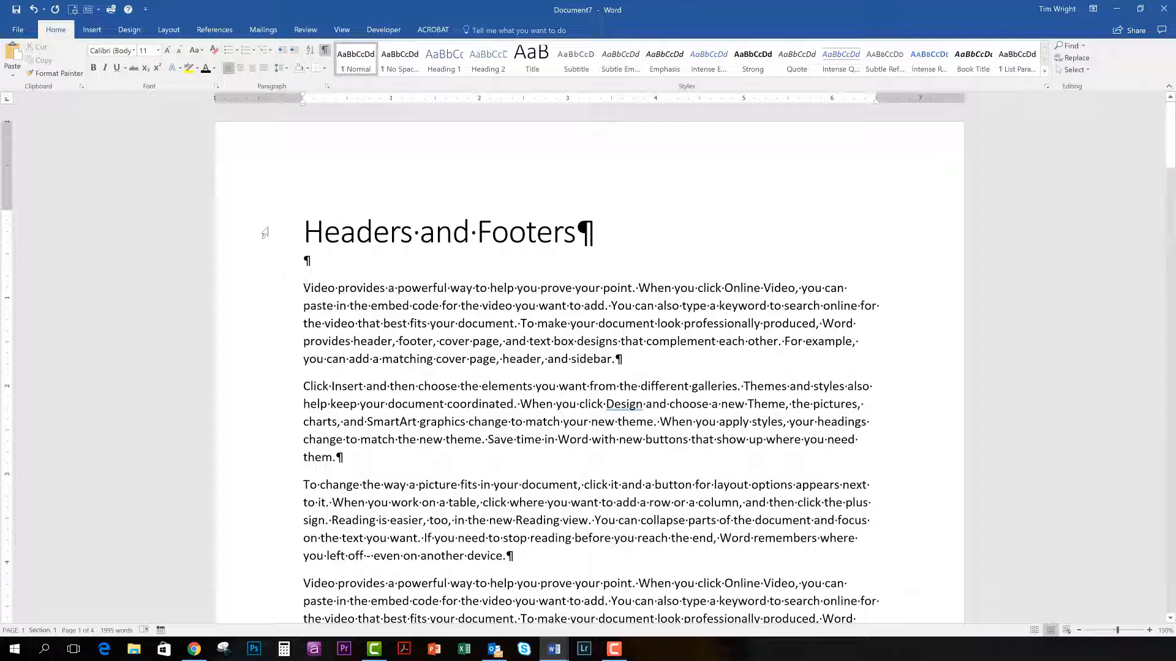
pyautogui.click(171, 32)
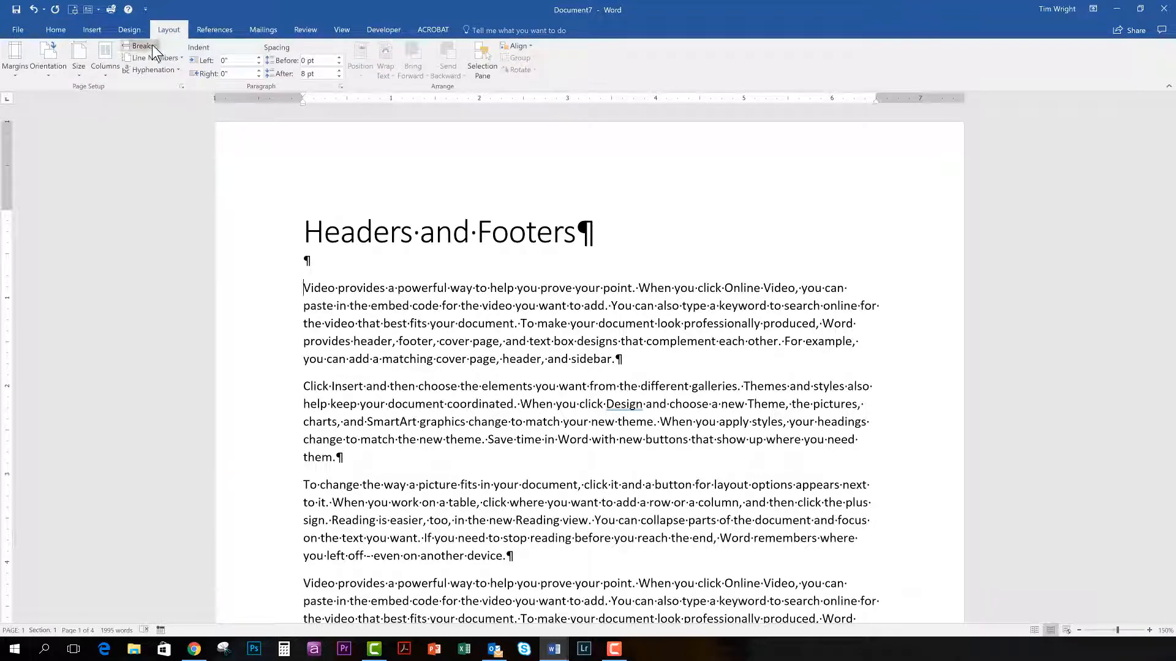
pyautogui.click(152, 46)
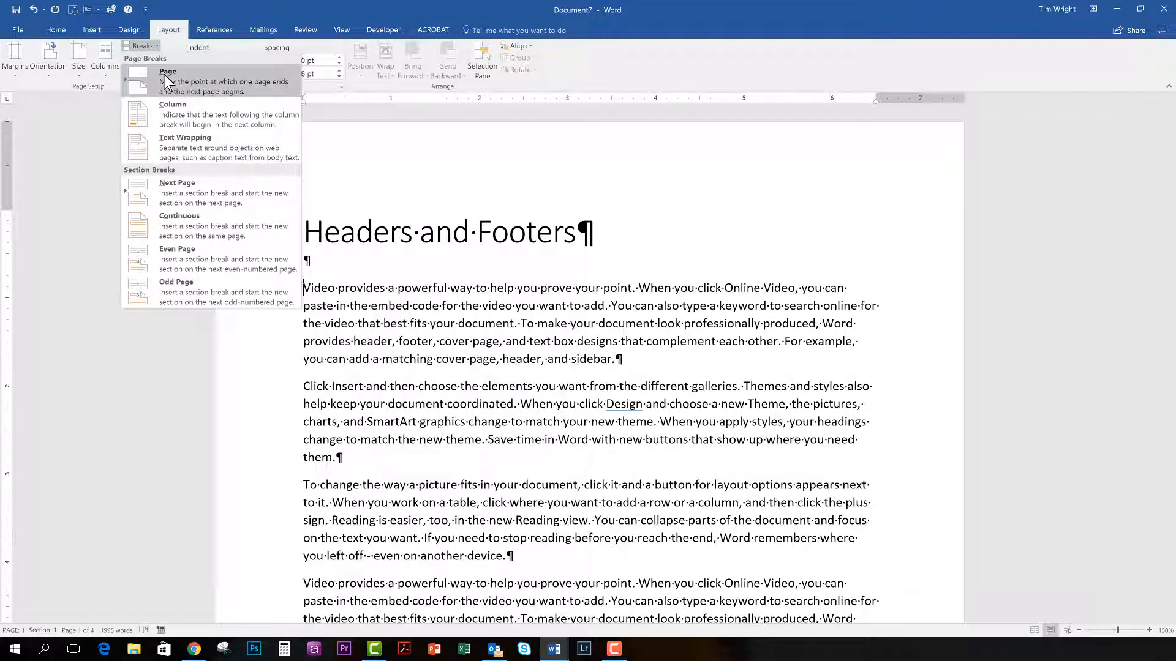
pyautogui.click(337, 267)
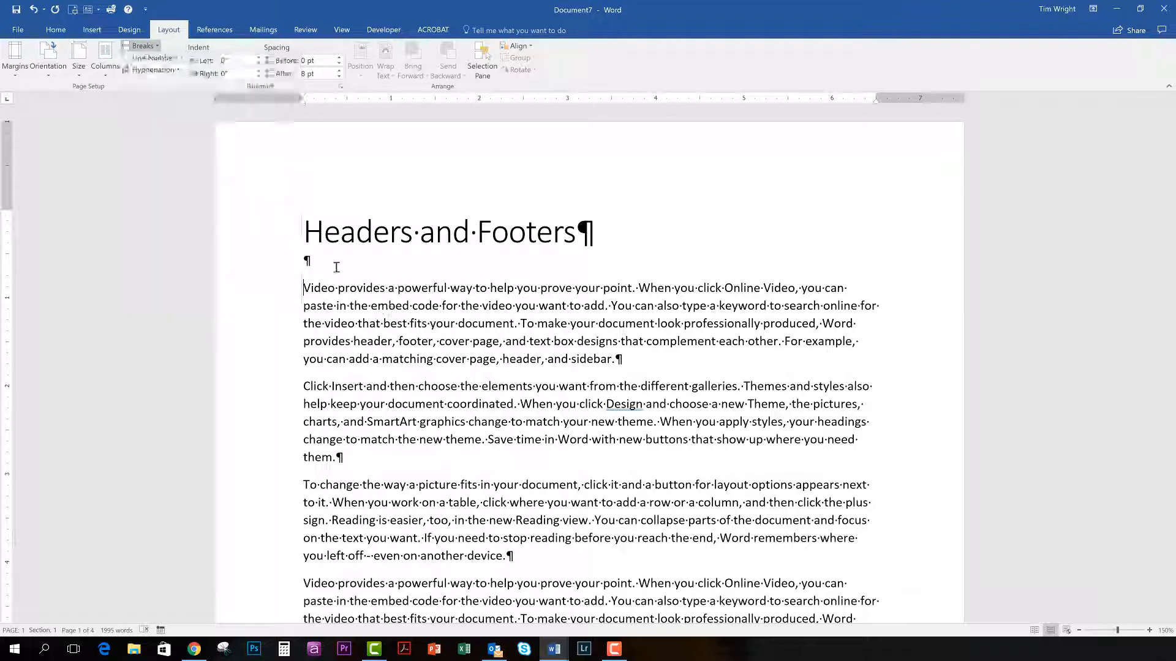
# Insert a page break before the first body paragraph so the title stands alone on the first page.
pyautogui.click(305, 289)
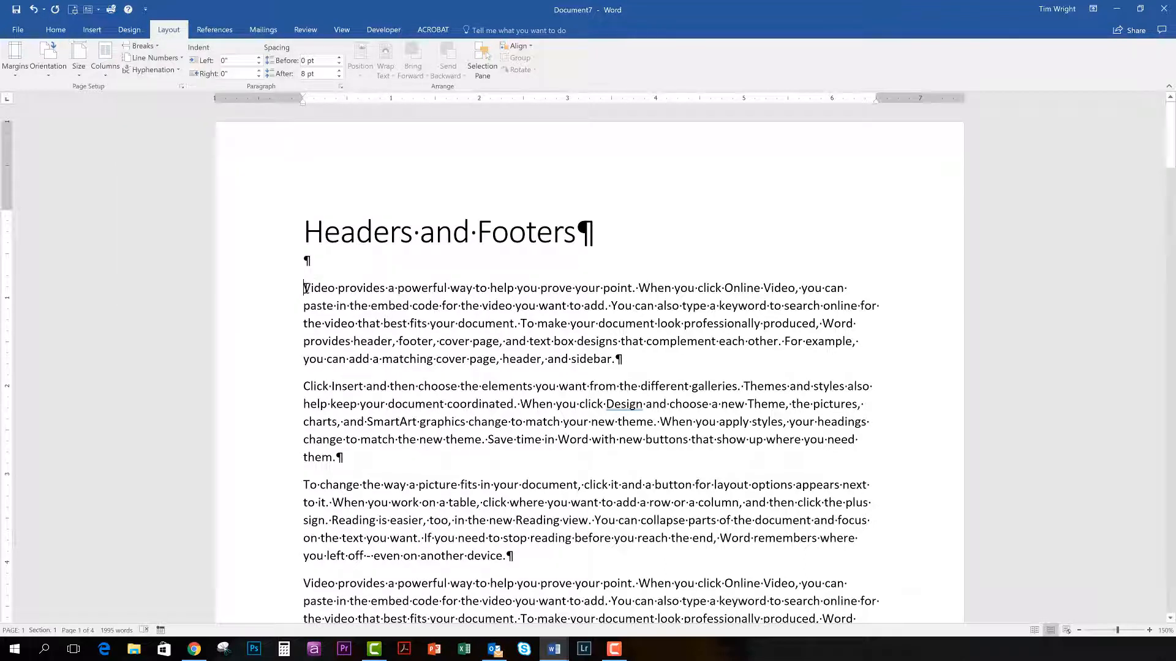
pyautogui.hotkey('ctrl', 'Return')
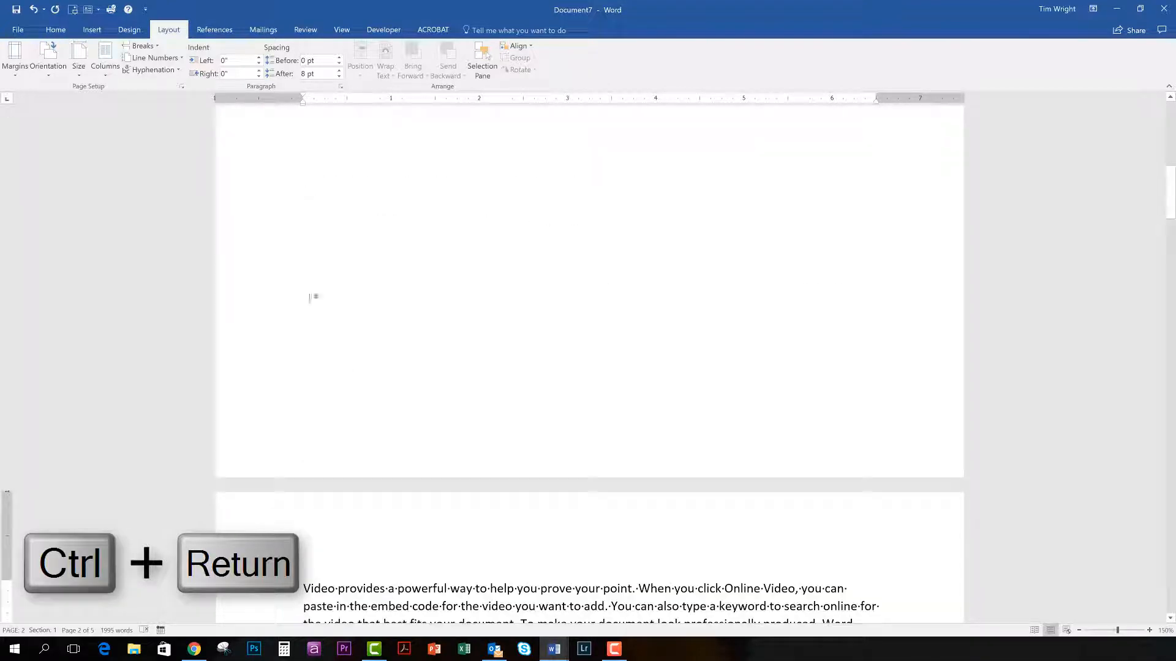
pyautogui.scroll(-2, 328, 525)
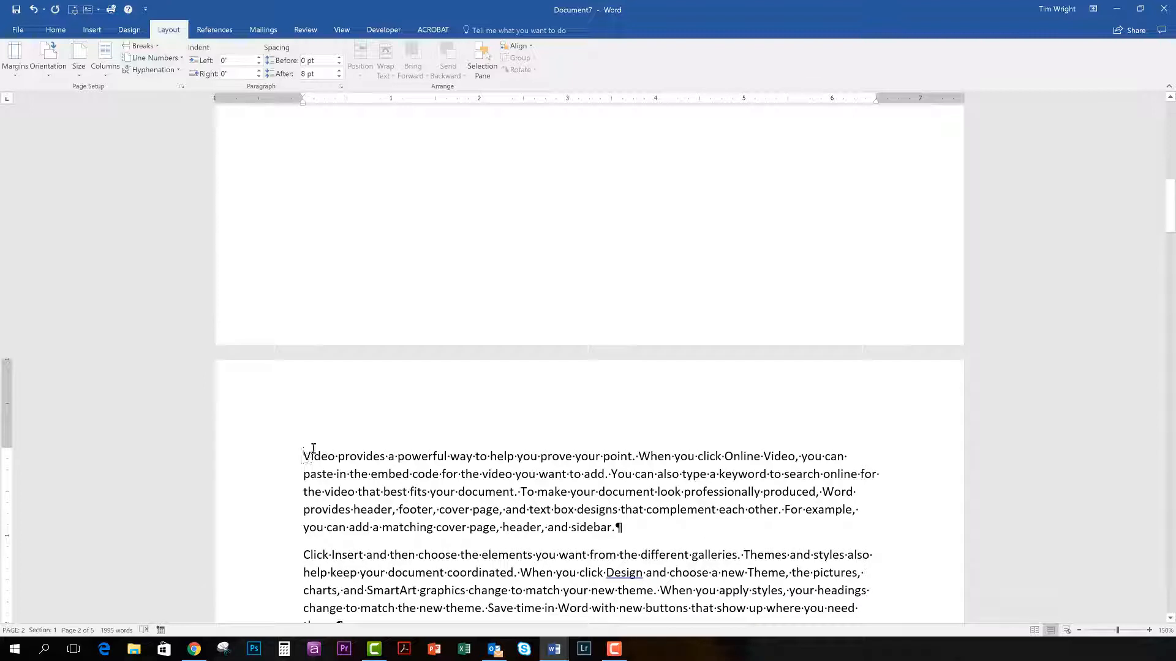
pyautogui.scroll(12, 318, 459)
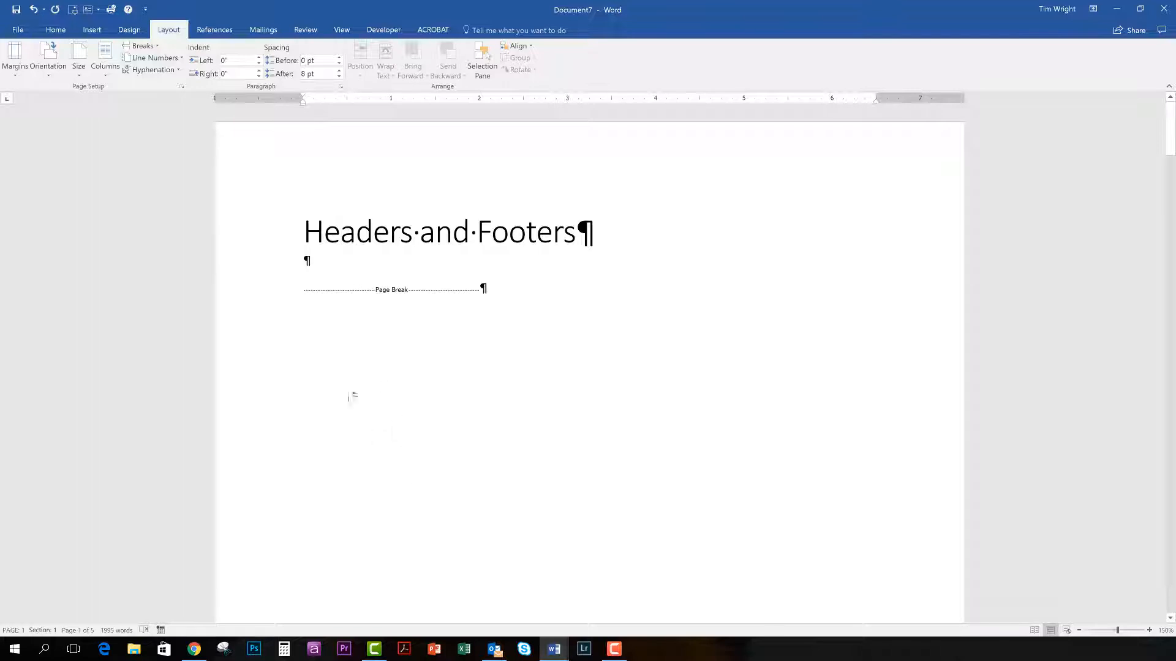
# Add another empty paragraph between the title and the page break, and check where the body text starts.
pyautogui.click(316, 259)
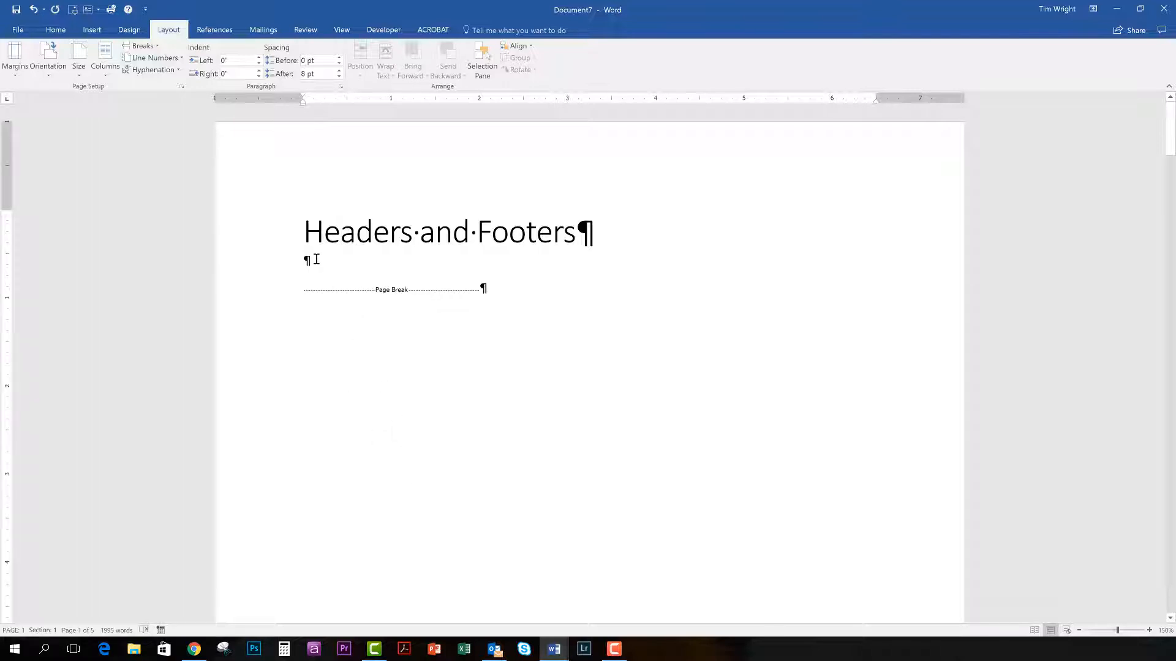
pyautogui.press('Return')
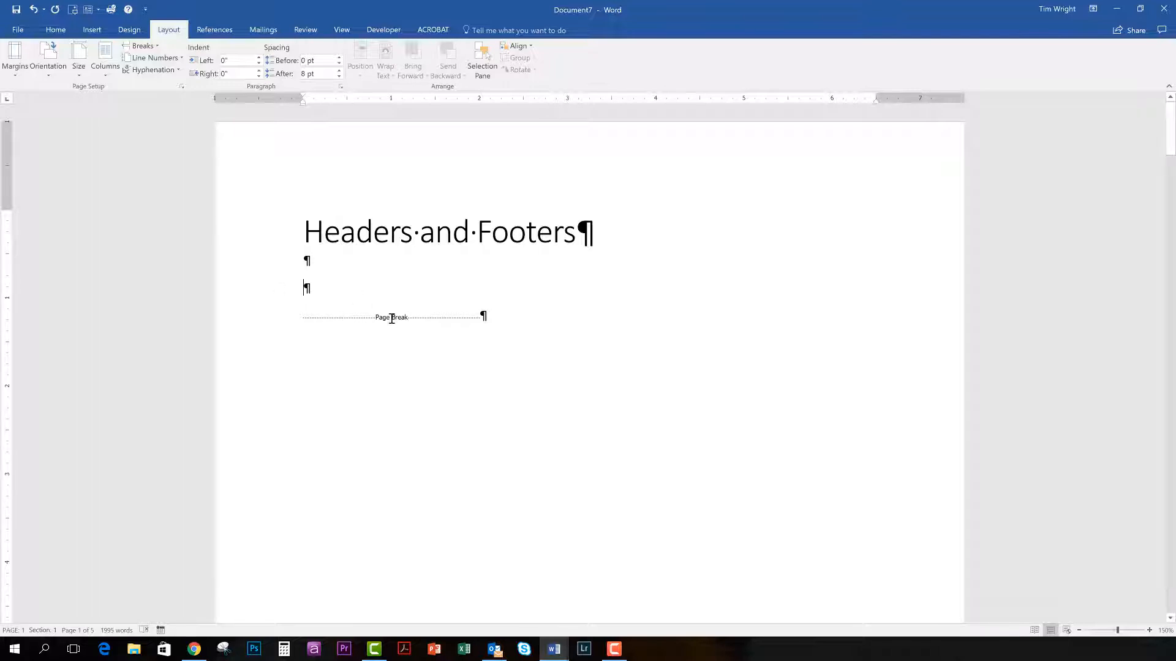
pyautogui.scroll(-3, 372, 447)
pyautogui.scroll(-12, 371, 448)
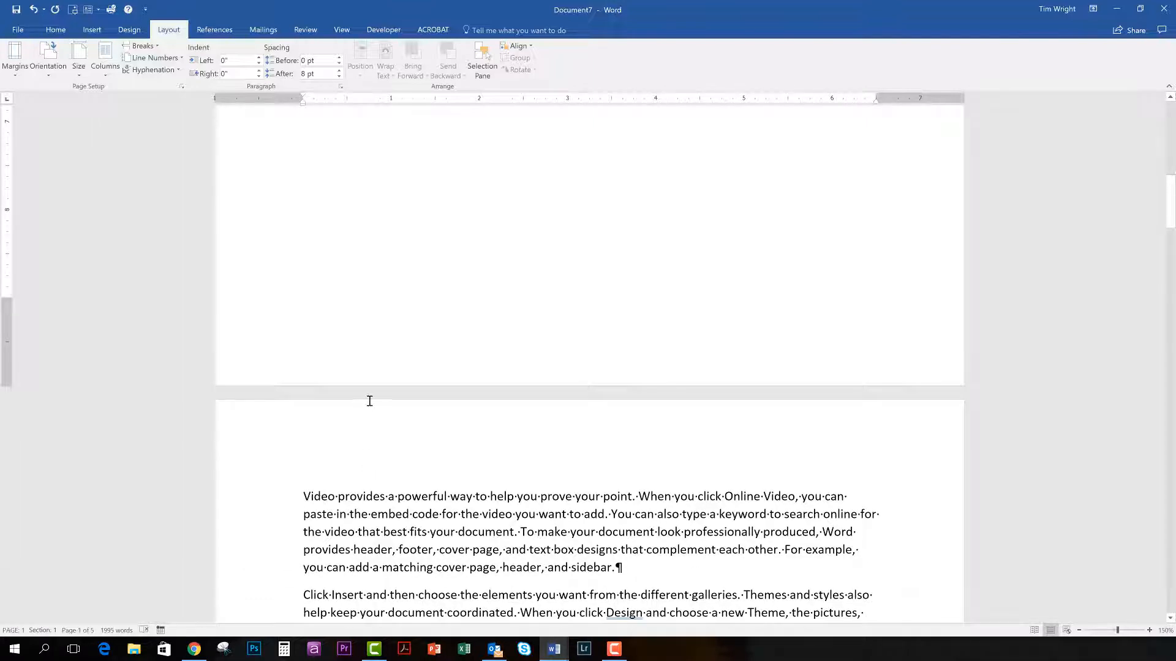
pyautogui.scroll(12, 369, 401)
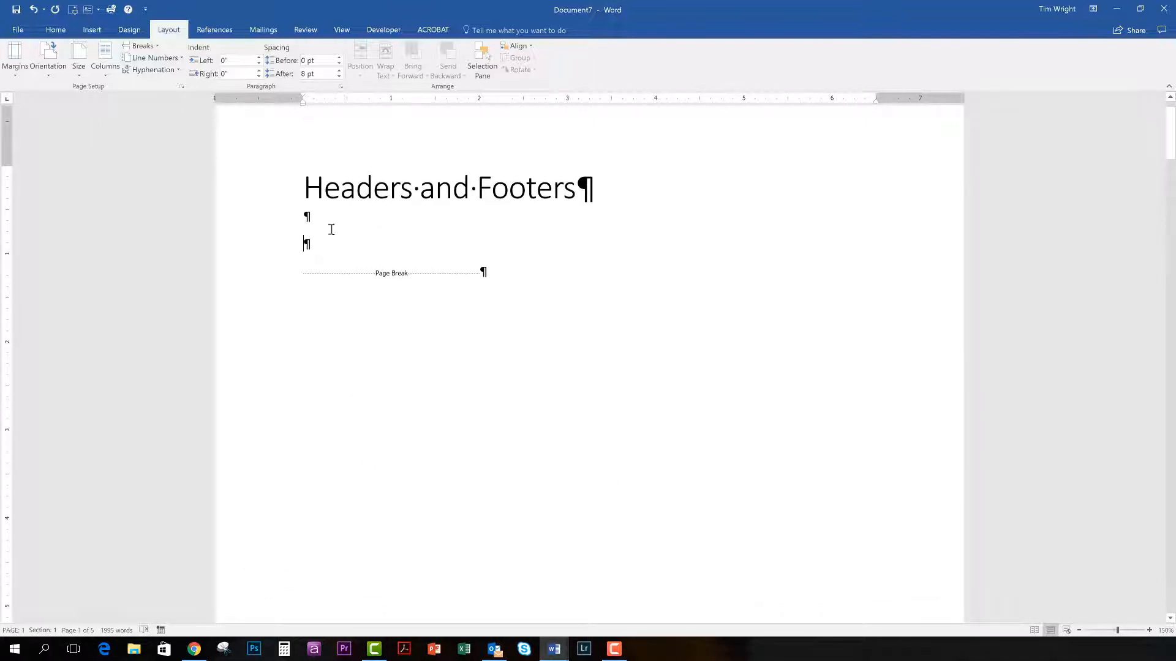
pyautogui.scroll(-12, 361, 441)
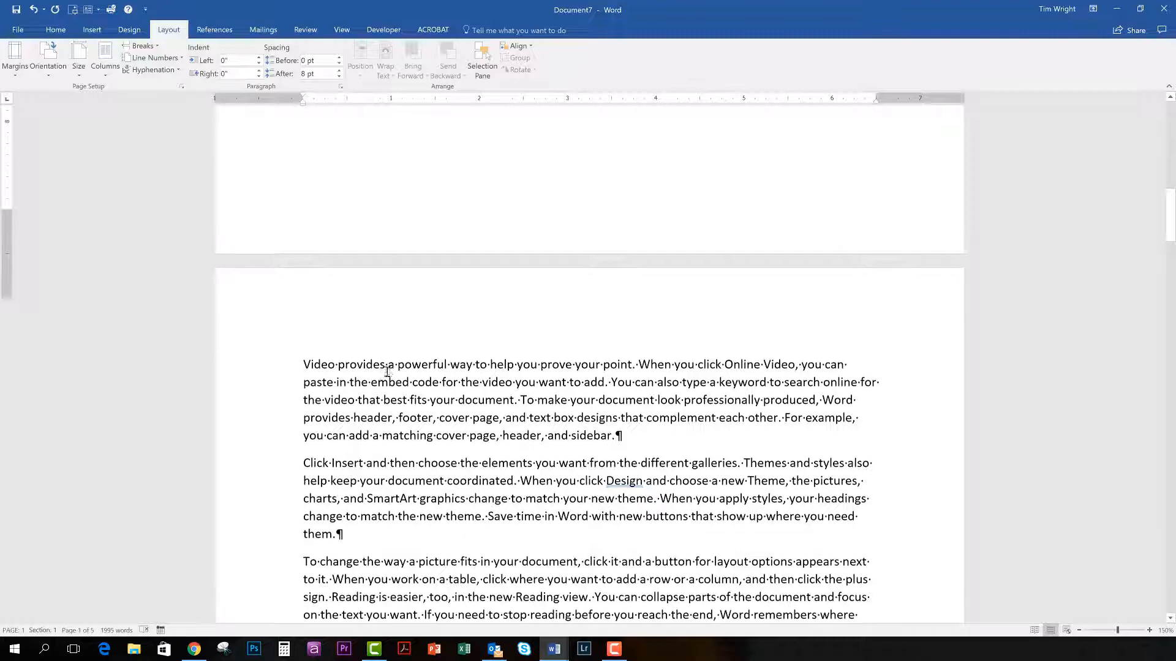
pyautogui.scroll(10, 386, 371)
pyautogui.scroll(3, 392, 366)
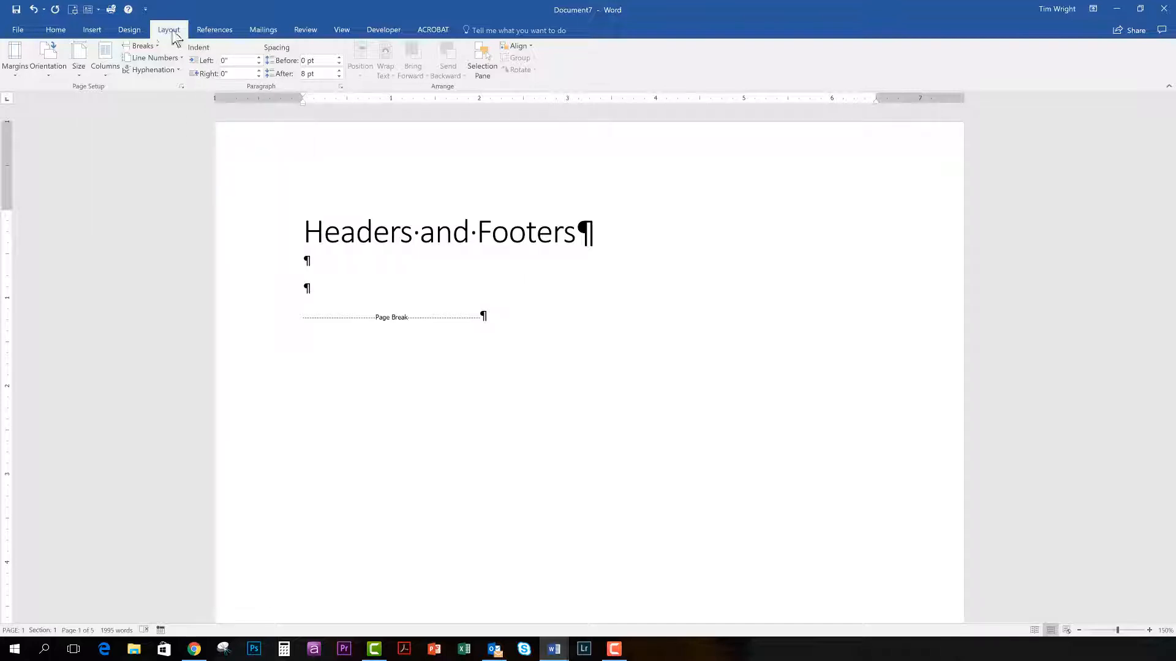
# Open the title page's header for editing and turn on a different first page for headers and footers.
pyautogui.click(134, 32)
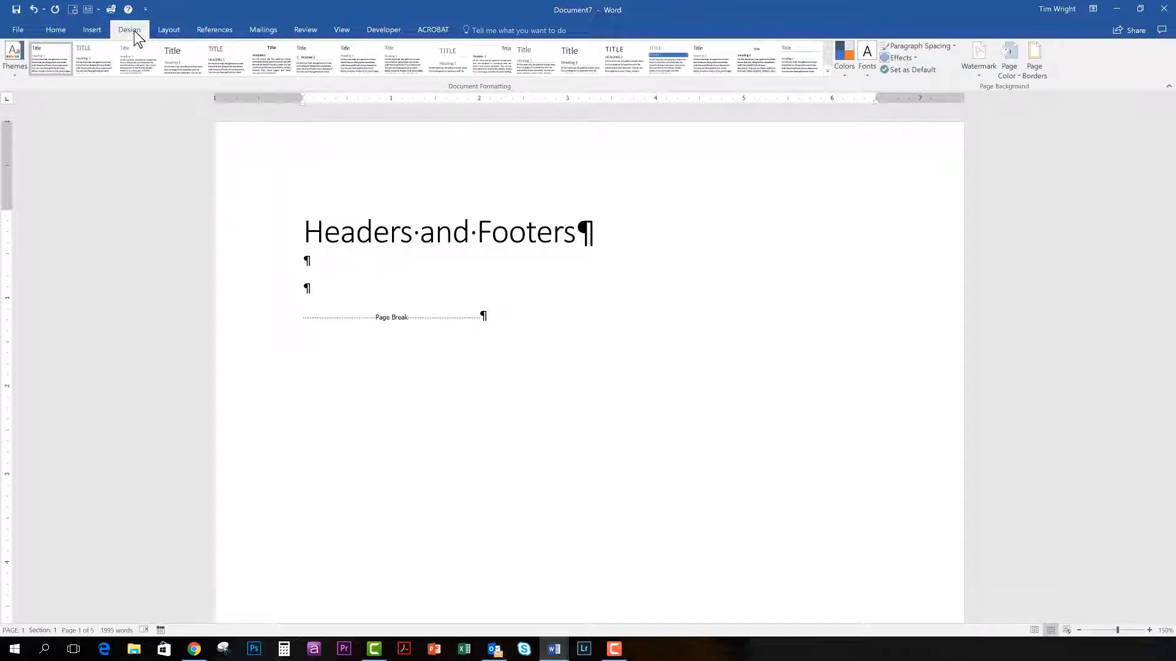
pyautogui.click(91, 31)
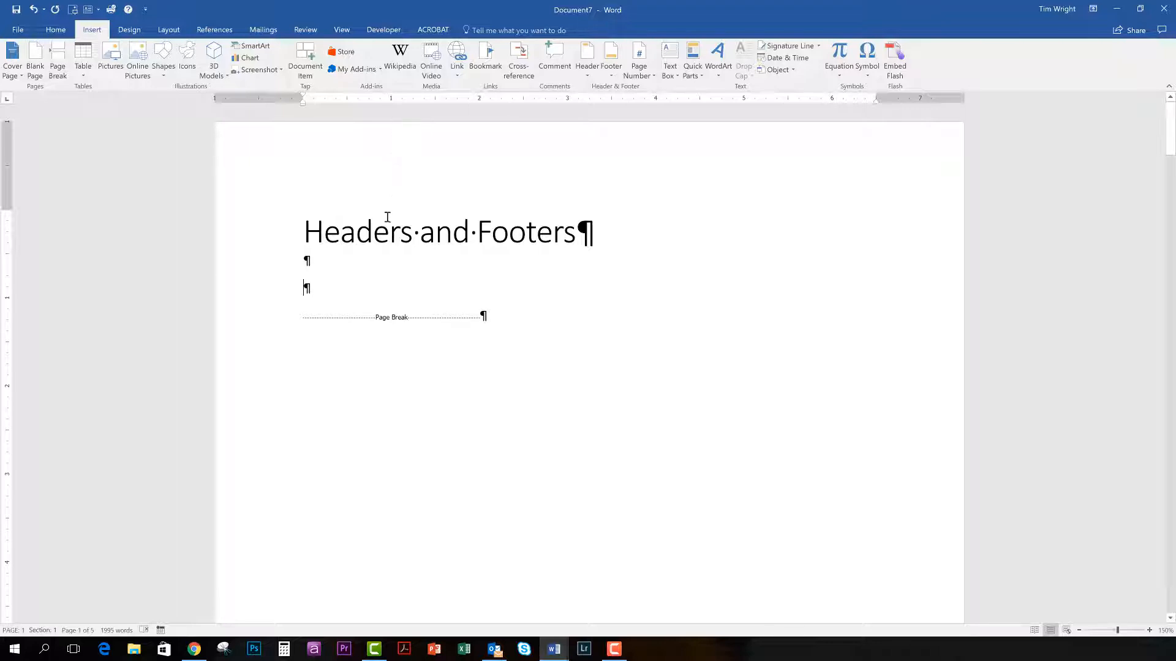
pyautogui.doubleClick(379, 137)
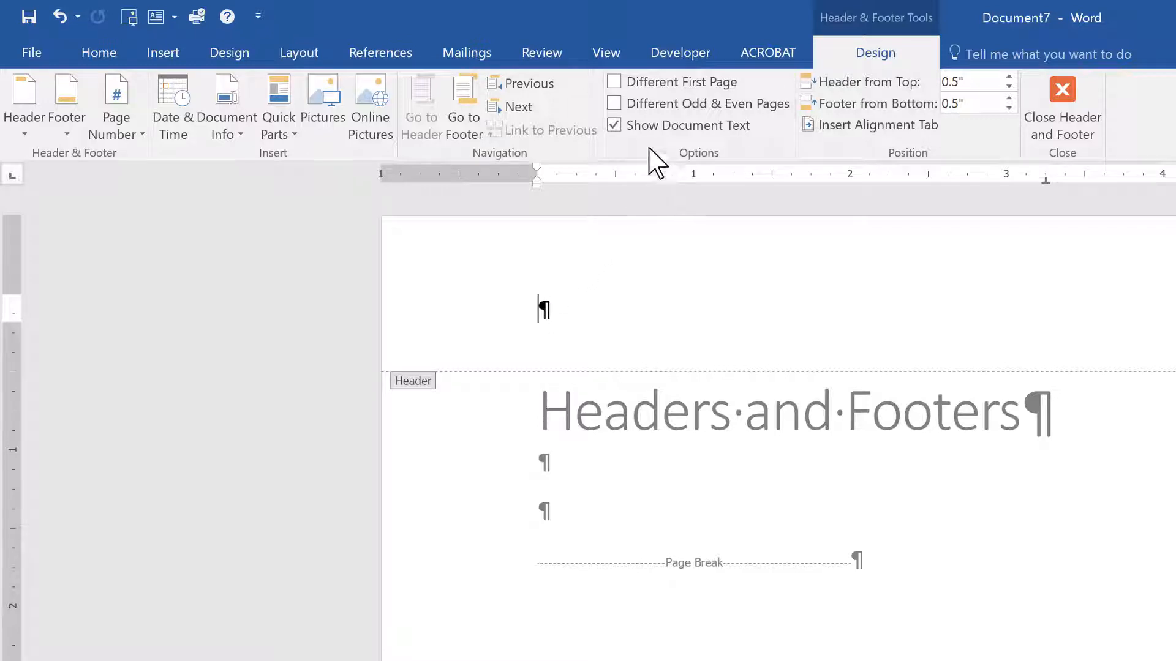
pyautogui.click(614, 82)
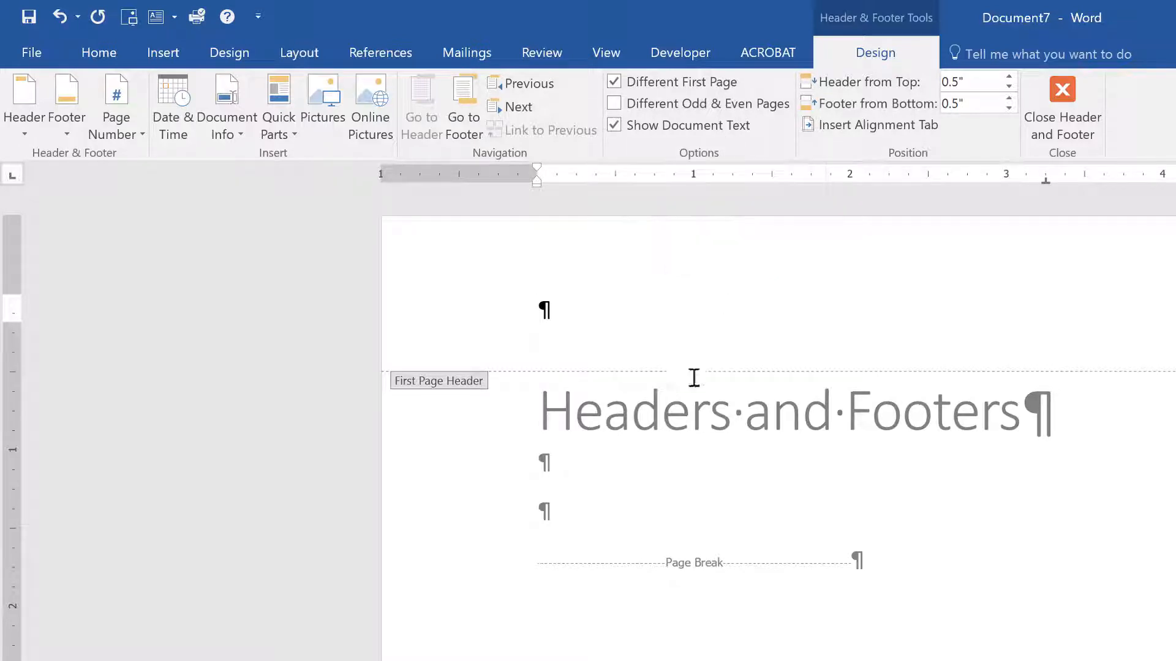
pyautogui.scroll(-10, 694, 377)
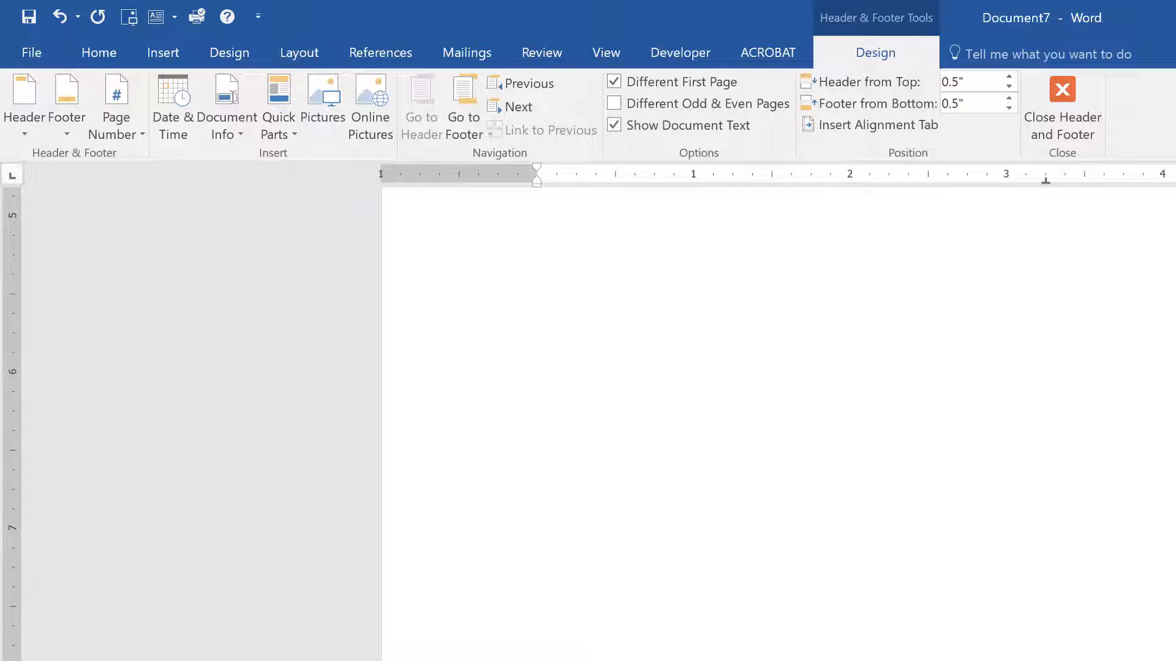
pyautogui.click(612, 660)
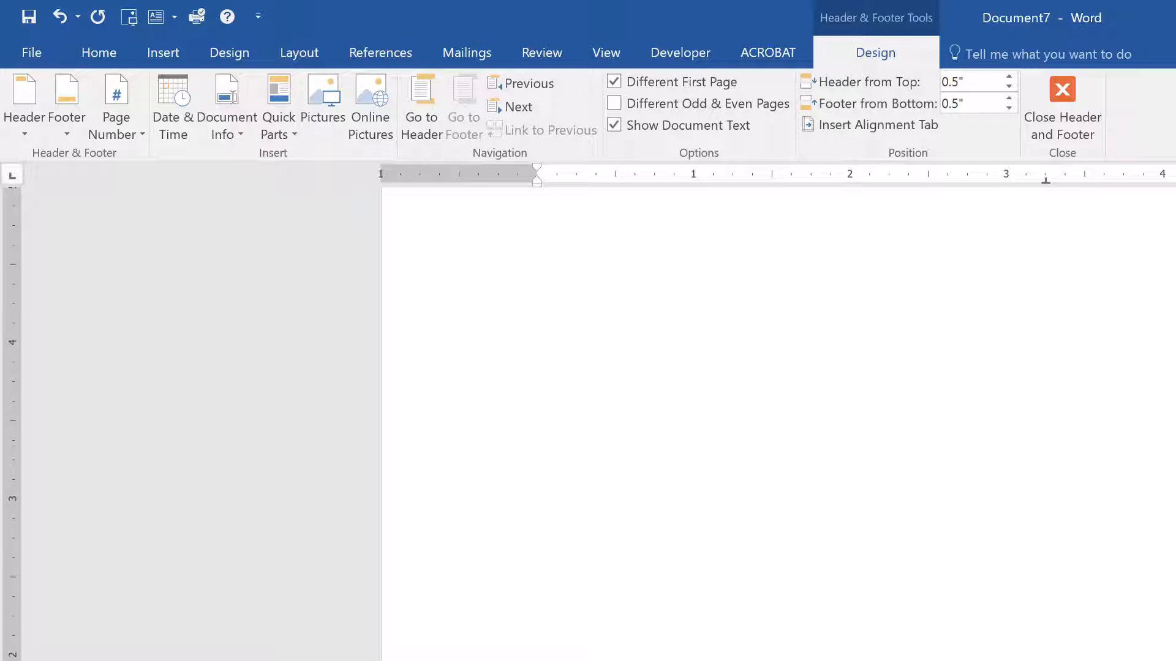
pyautogui.scroll(10, 778, 422)
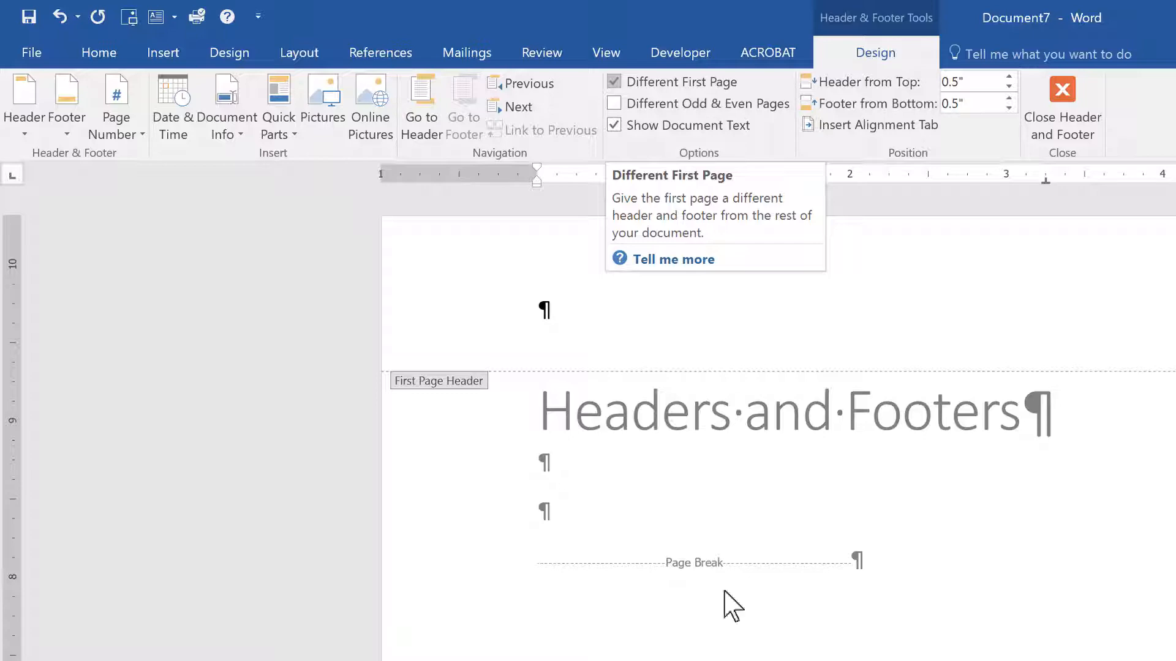
# Fill the second page's header with "Logo" at the left margin and "Name of Report" at the right tab stop.
pyautogui.scroll(-5, 730, 603)
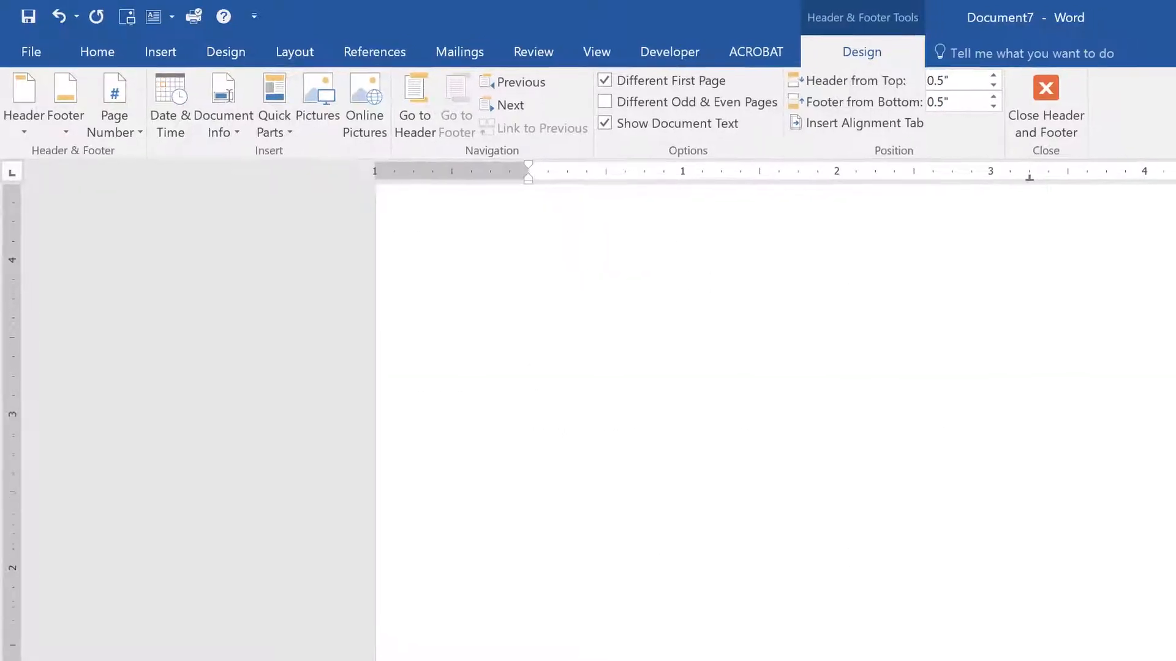
pyautogui.scroll(-3, 409, 483)
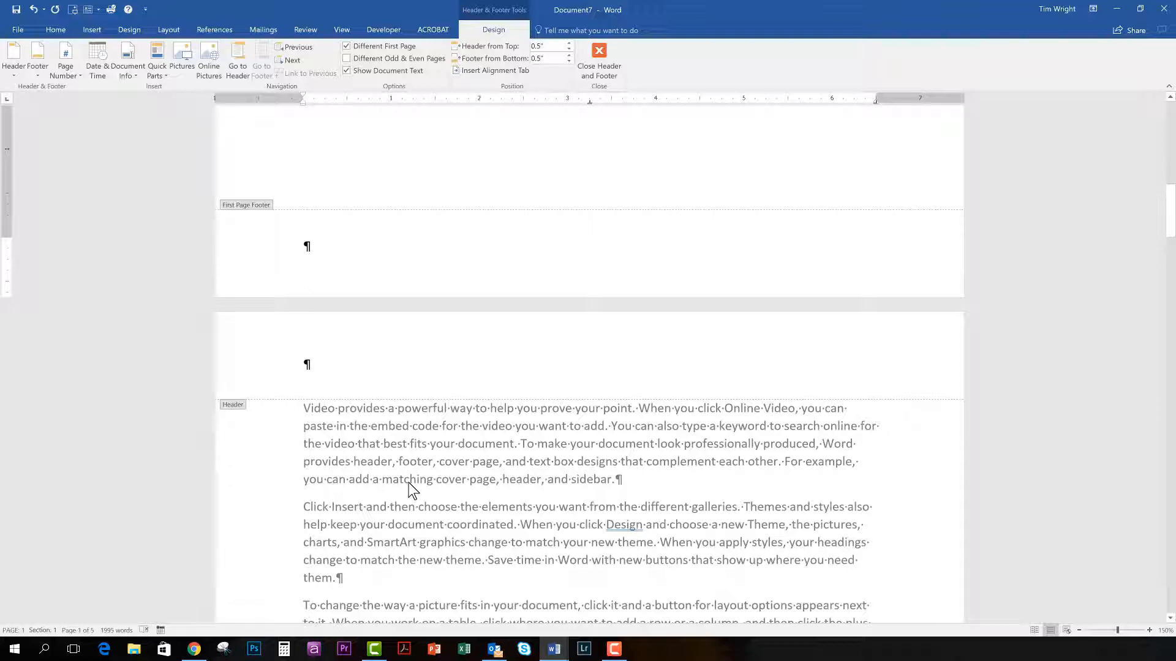
pyautogui.click(309, 364)
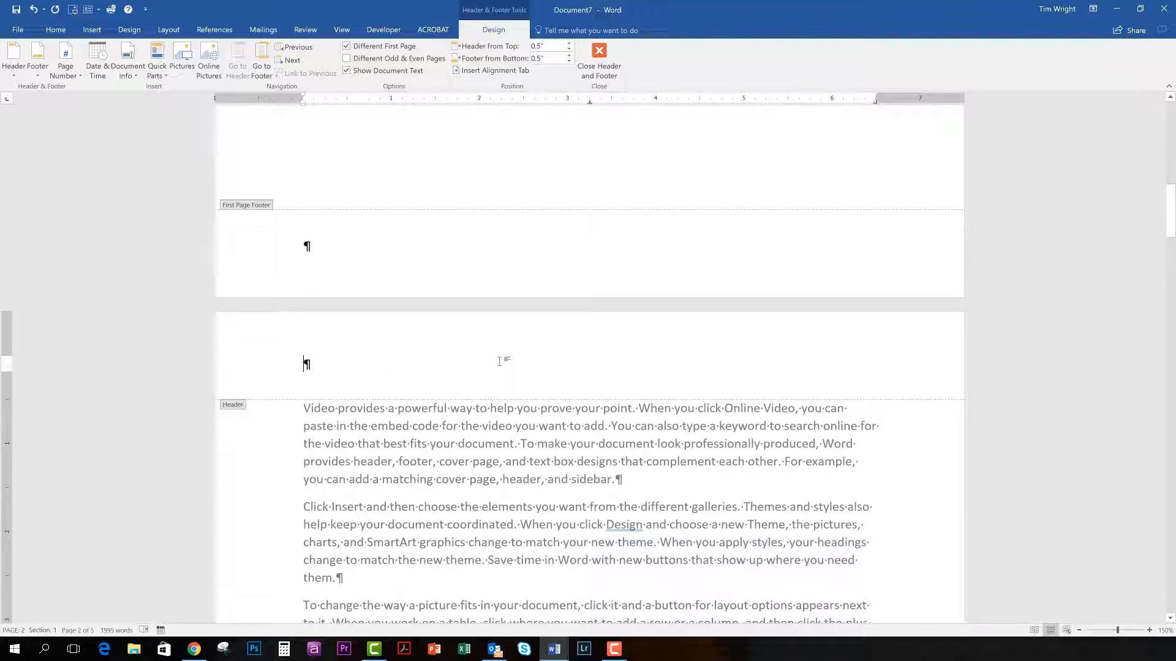
pyautogui.write('Logo')
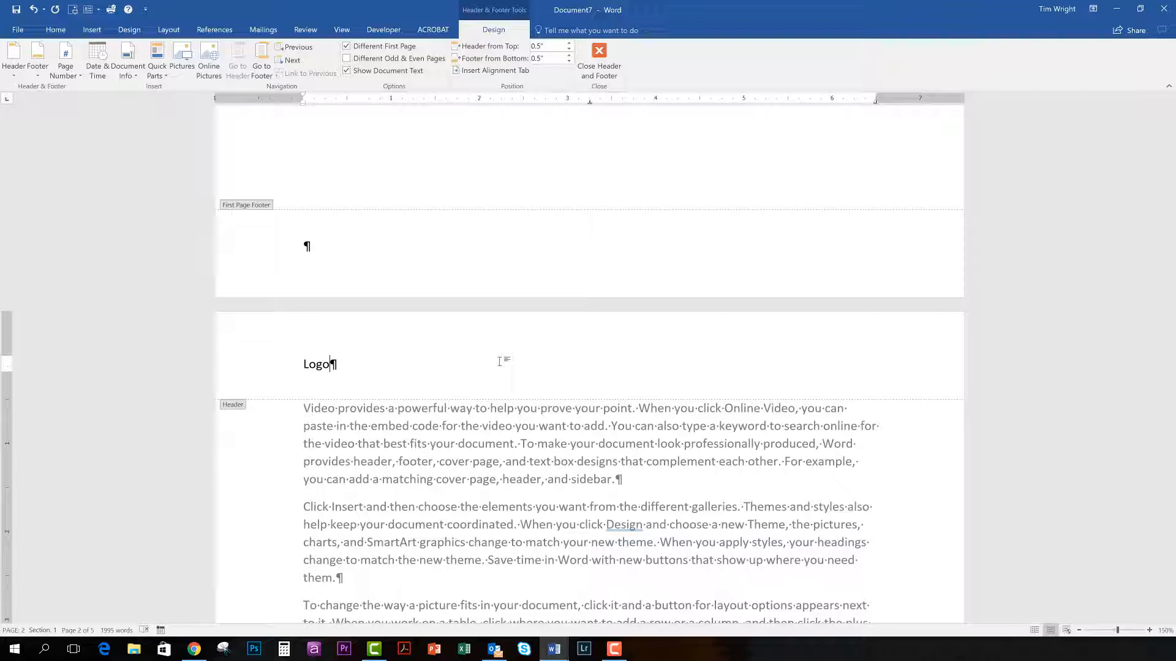
pyautogui.press('Tab')
pyautogui.press('Tab')
pyautogui.write('NAme of Report')
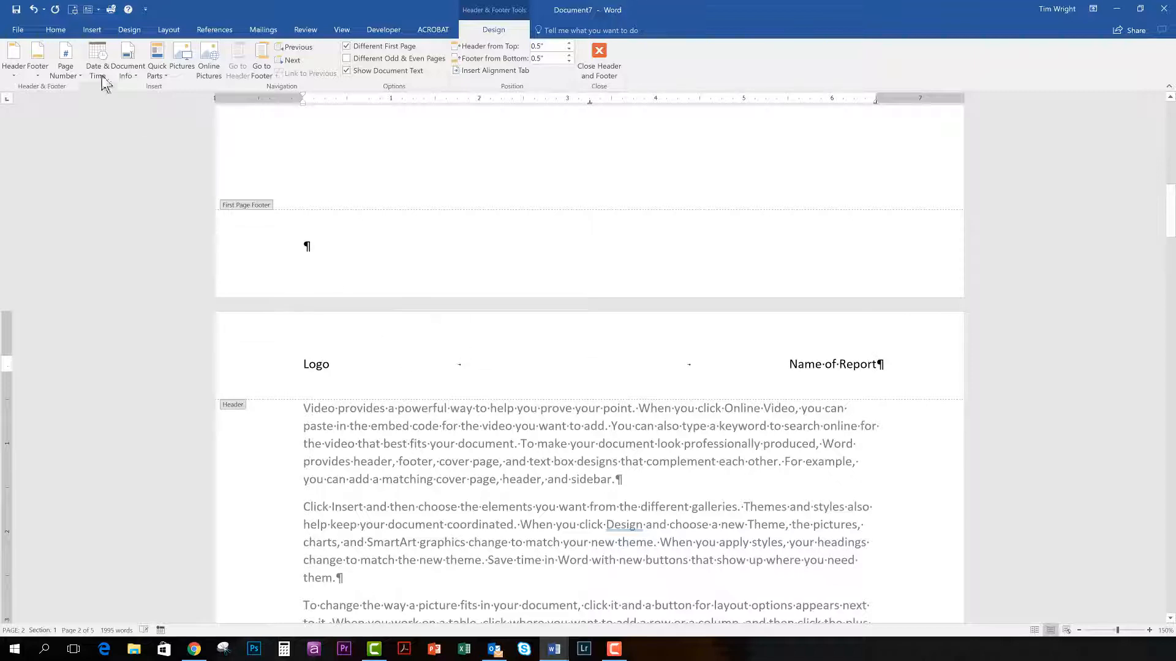
pyautogui.click(57, 31)
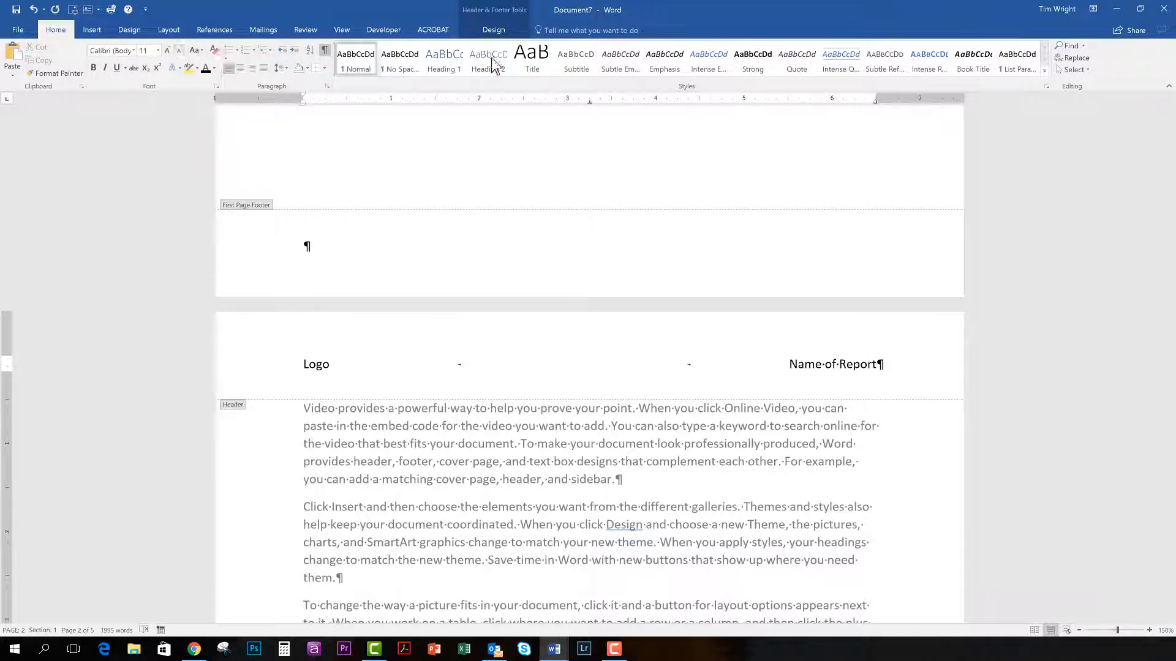
pyautogui.click(496, 32)
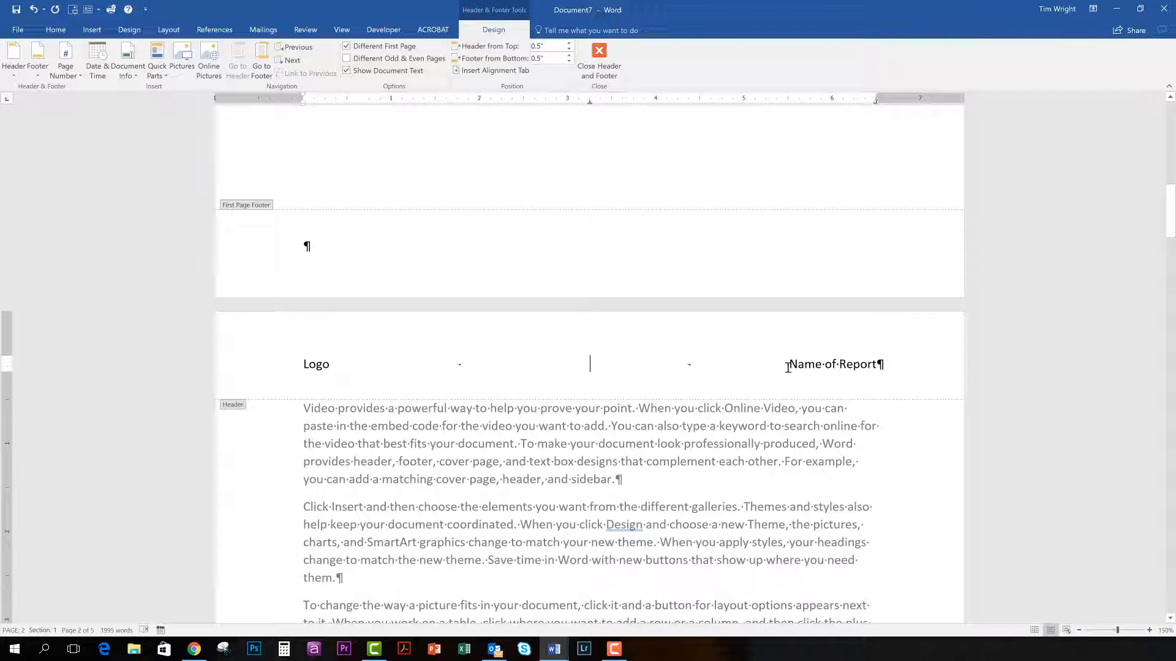
# Insert a bottom-of-page page number in the Accent Bar 1 style into the second page's footer.
pyautogui.scroll(10, 508, 366)
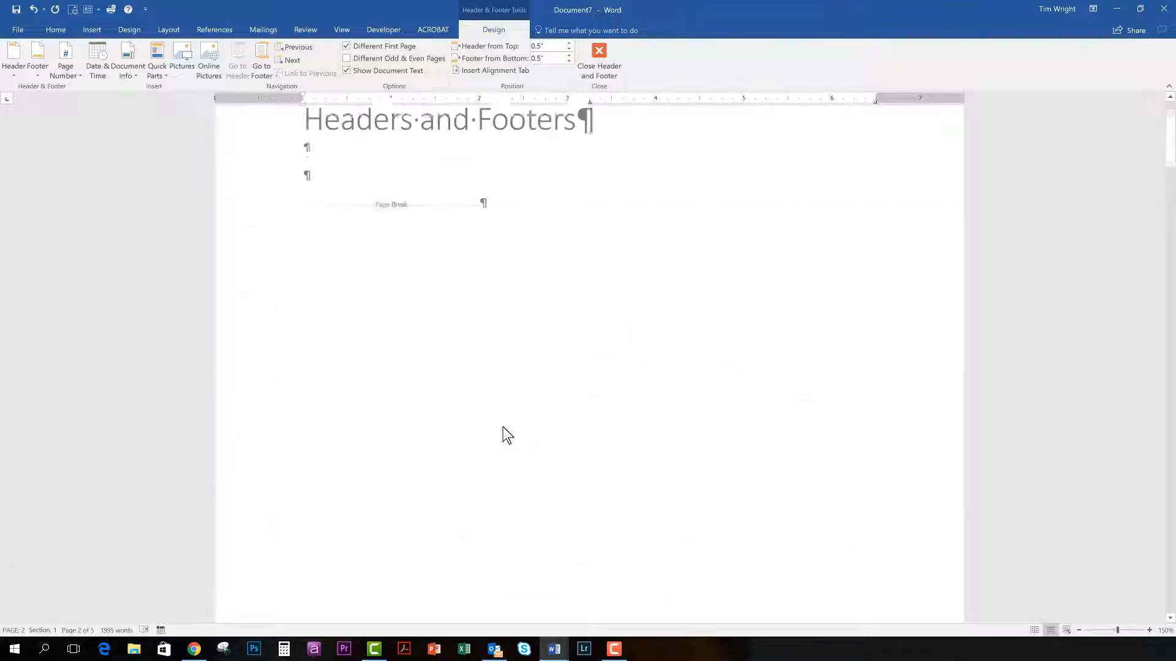
pyautogui.scroll(3, 502, 427)
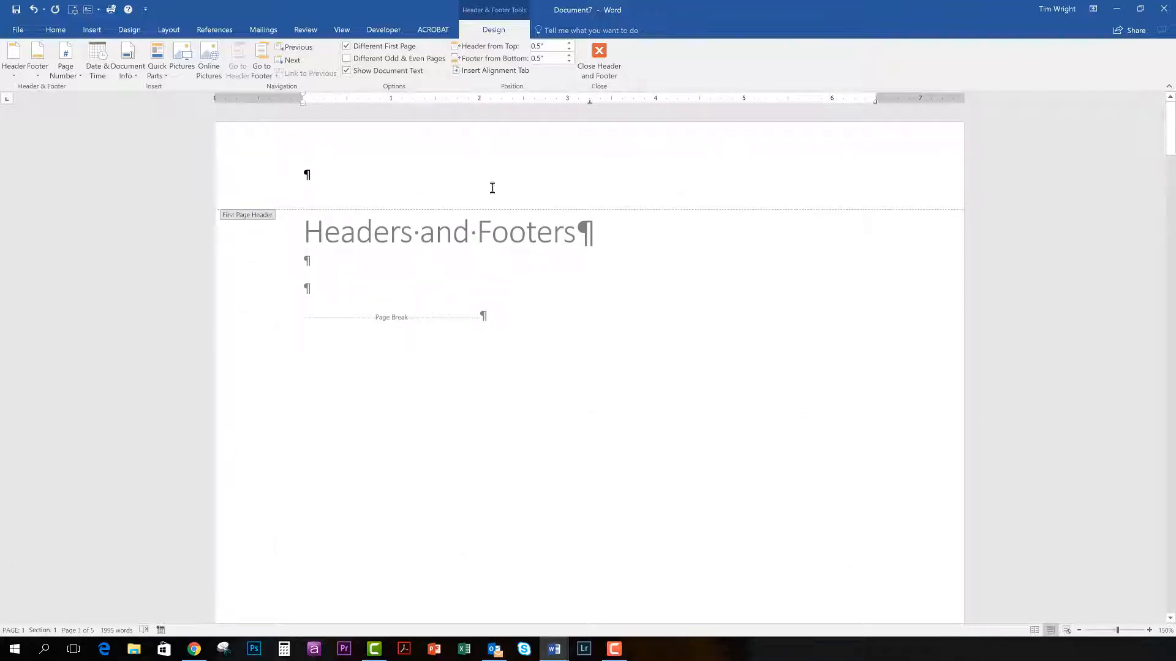
pyautogui.scroll(-10, 489, 522)
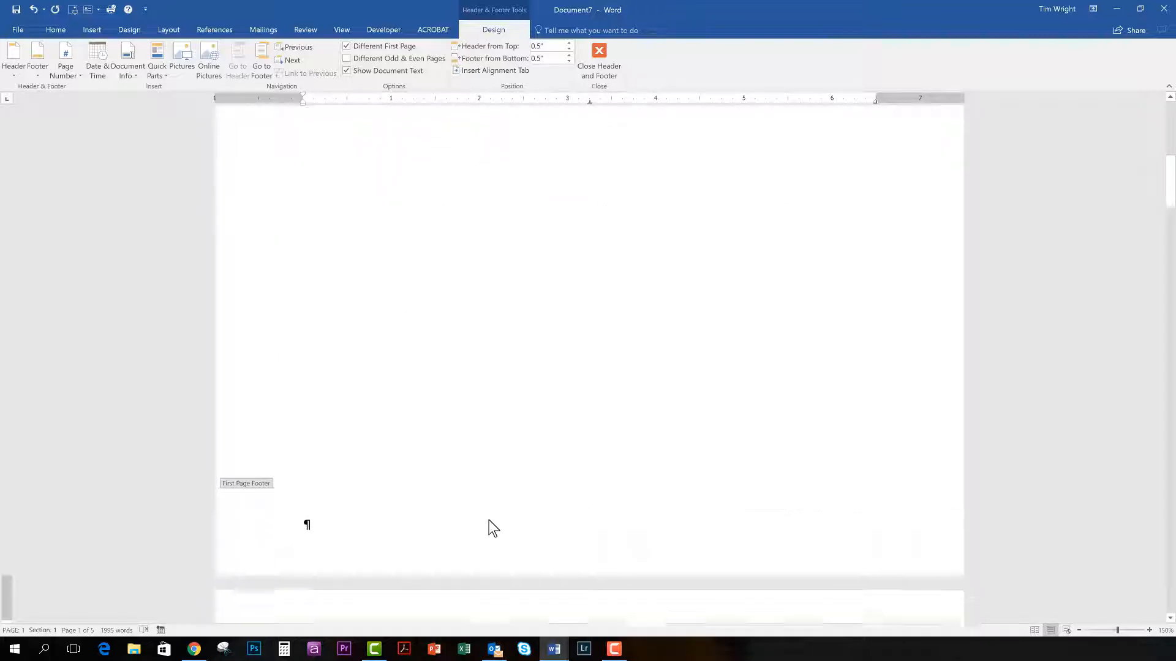
pyautogui.scroll(-3, 444, 511)
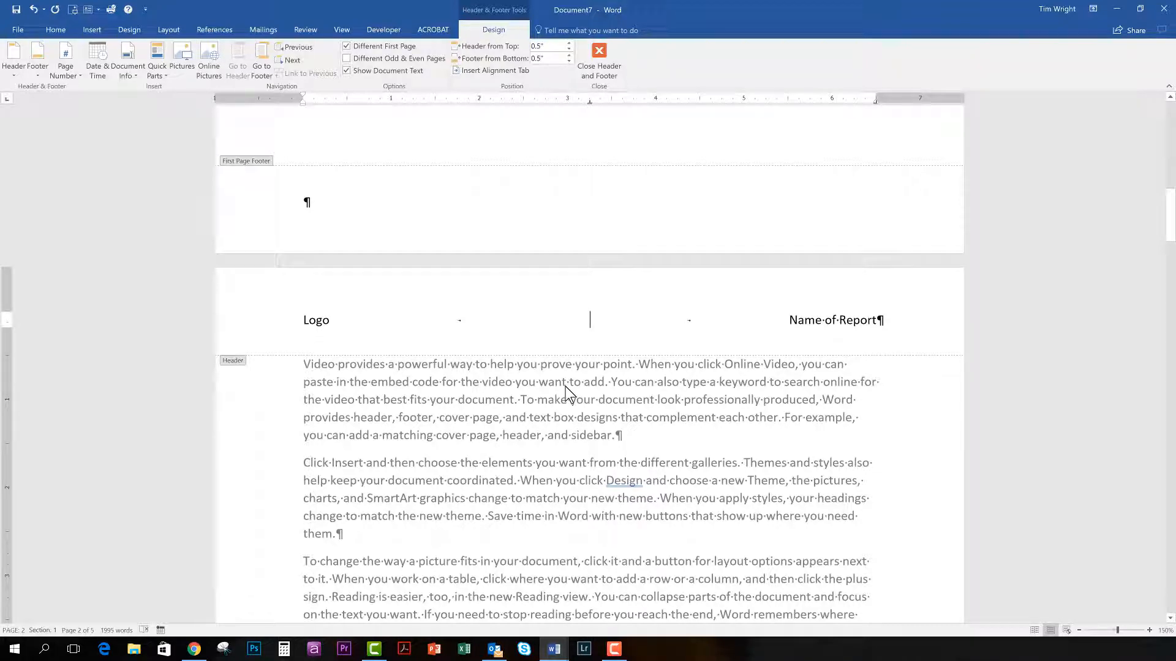
pyautogui.scroll(-9, 565, 387)
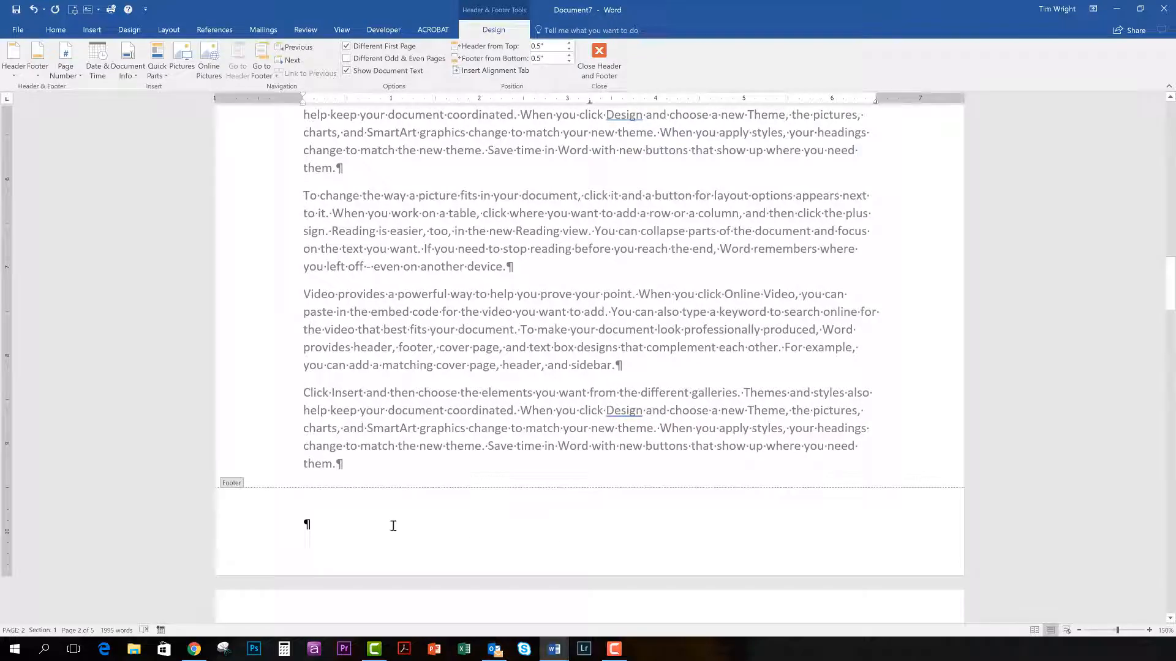
pyautogui.click(393, 525)
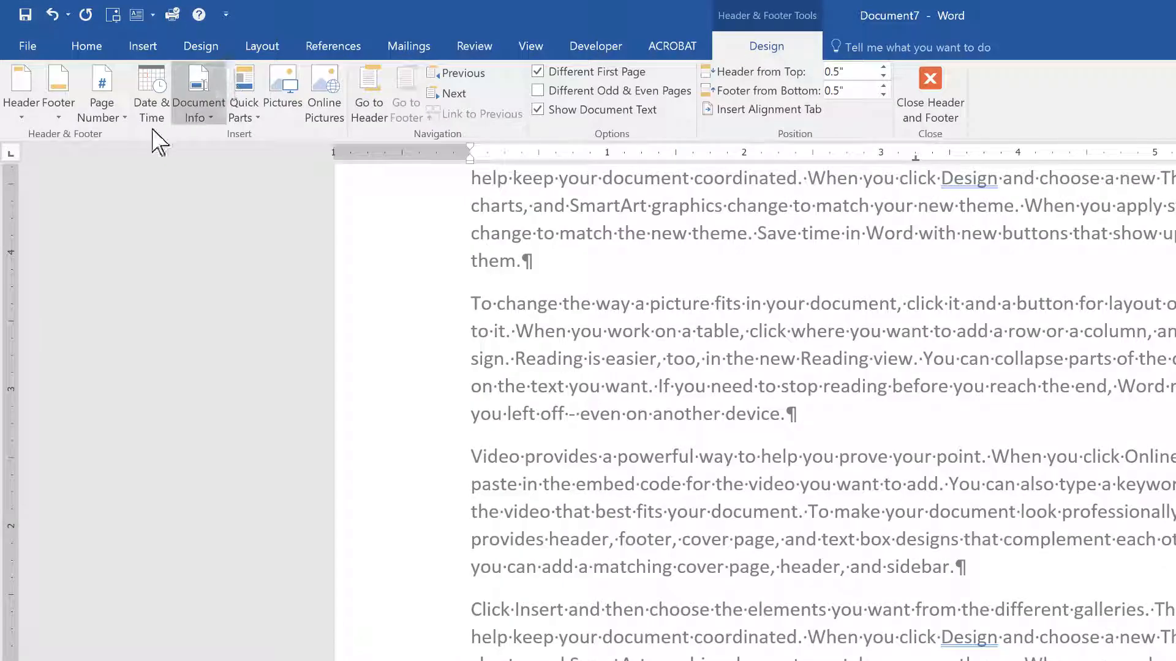
pyautogui.click(60, 120)
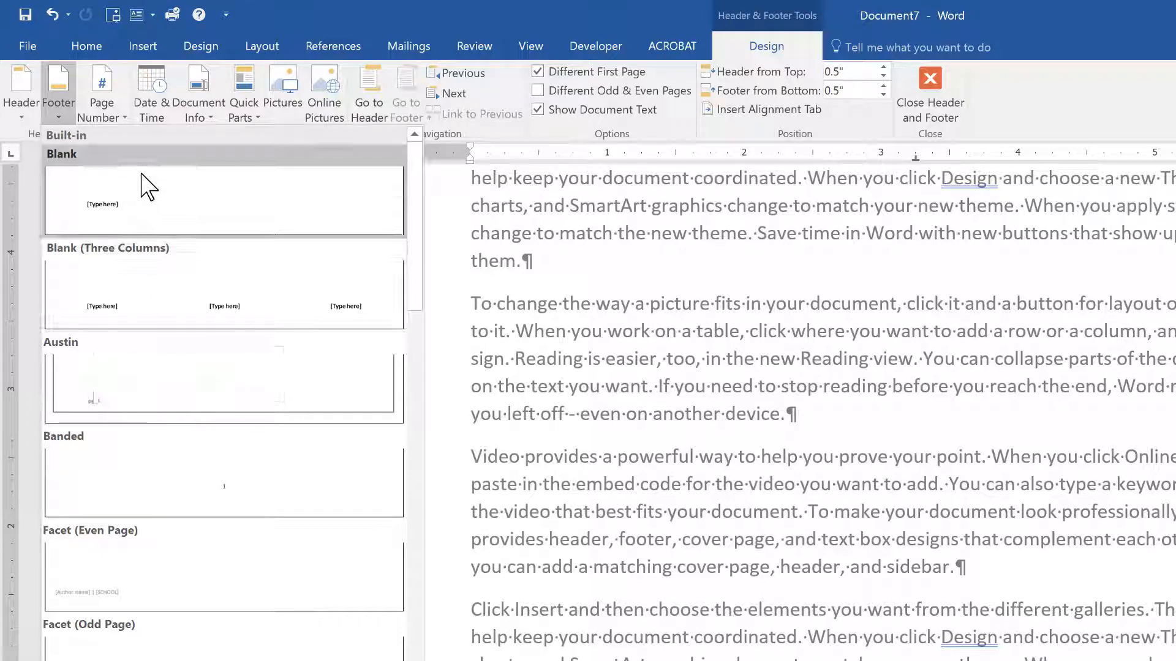
pyautogui.click(124, 117)
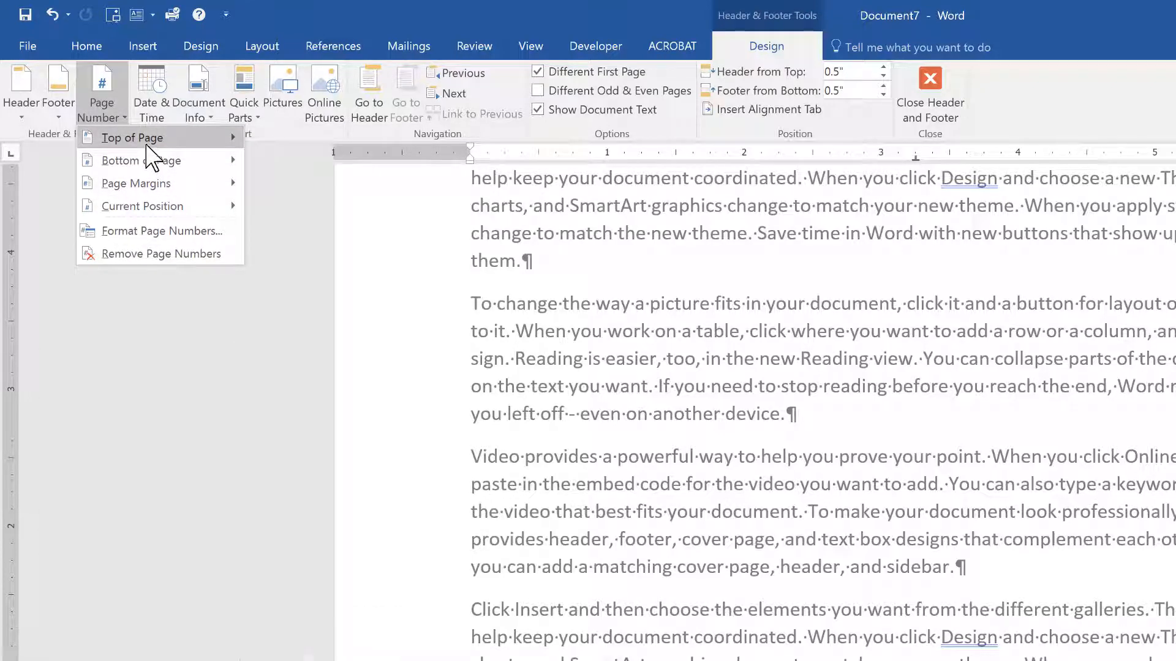
pyautogui.moveTo(147, 146)
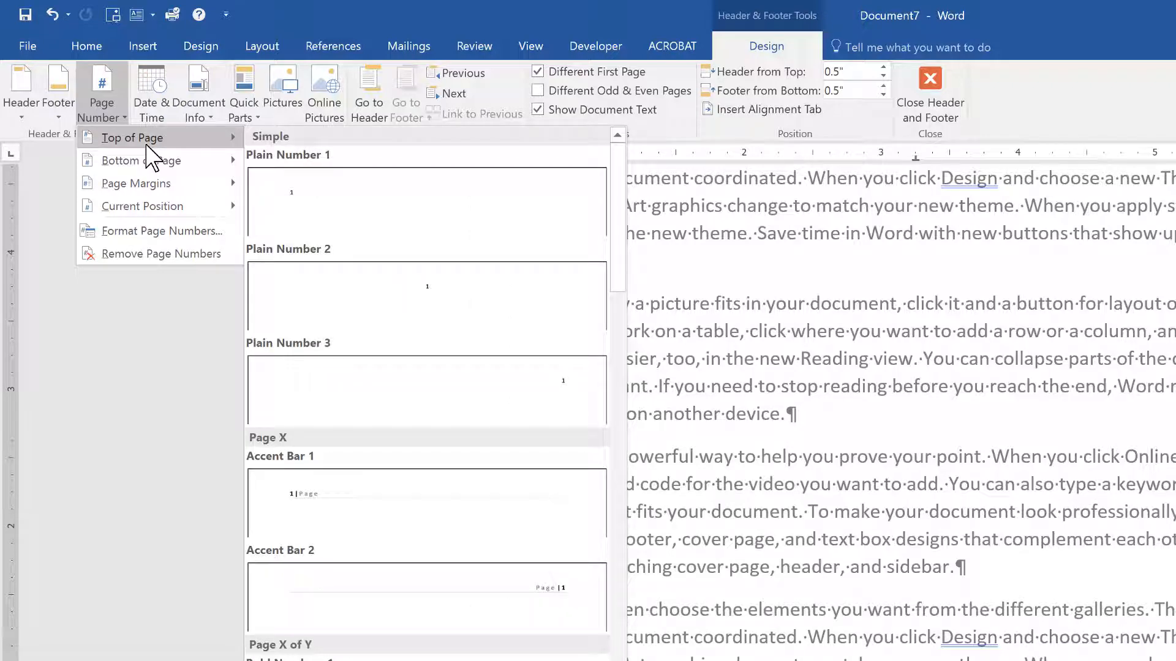
pyautogui.moveTo(236, 159)
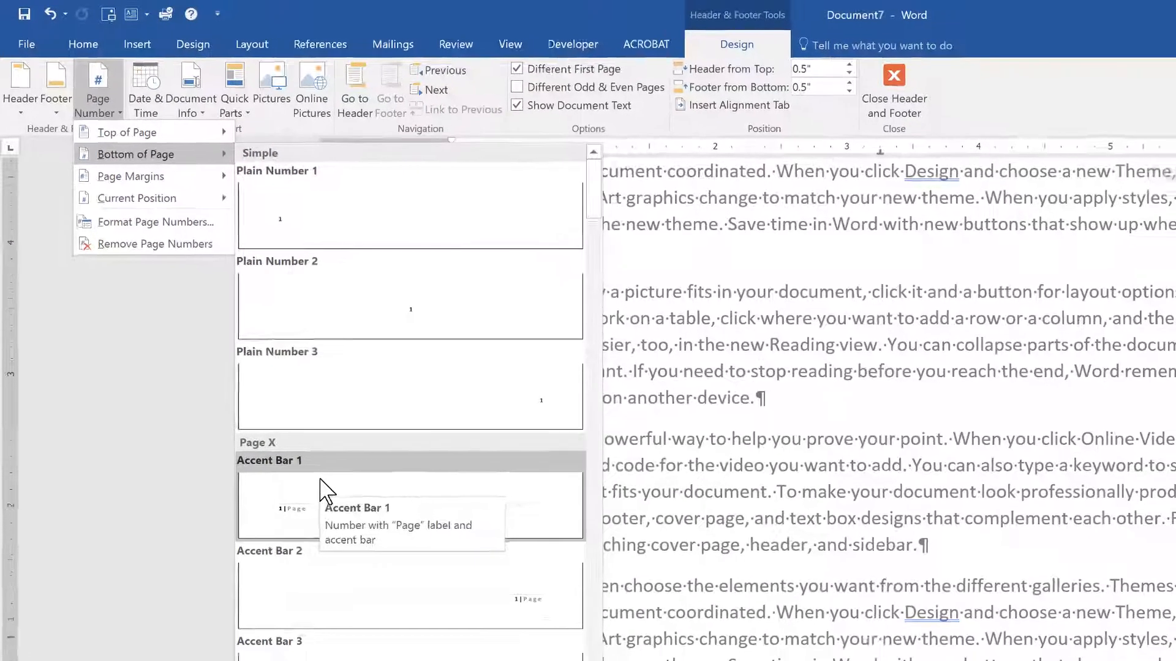
pyautogui.click(340, 510)
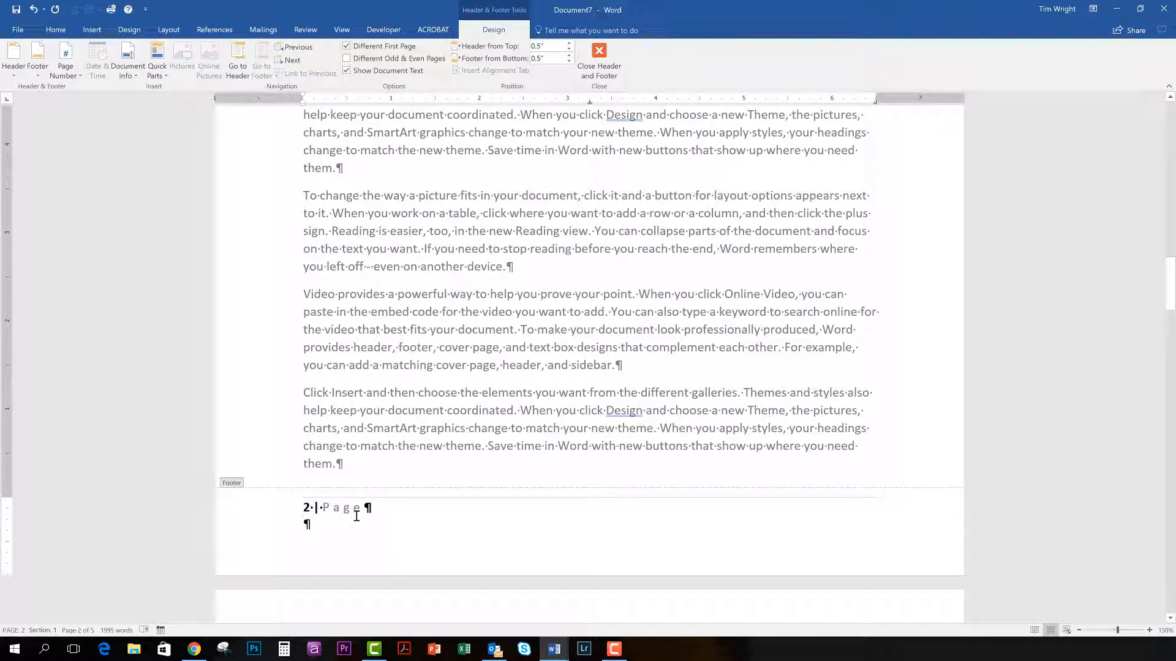
# Check the title page's footer against the second page's header, and return to editing the body text.
pyautogui.scroll(15, 371, 535)
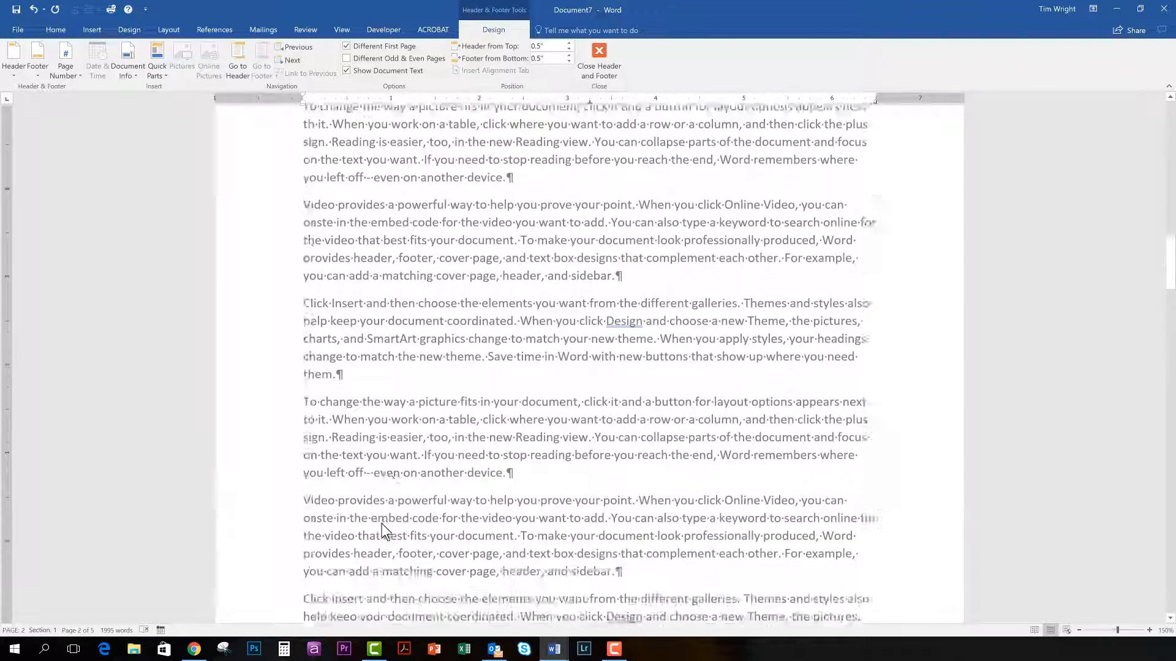
pyautogui.scroll(2, 374, 489)
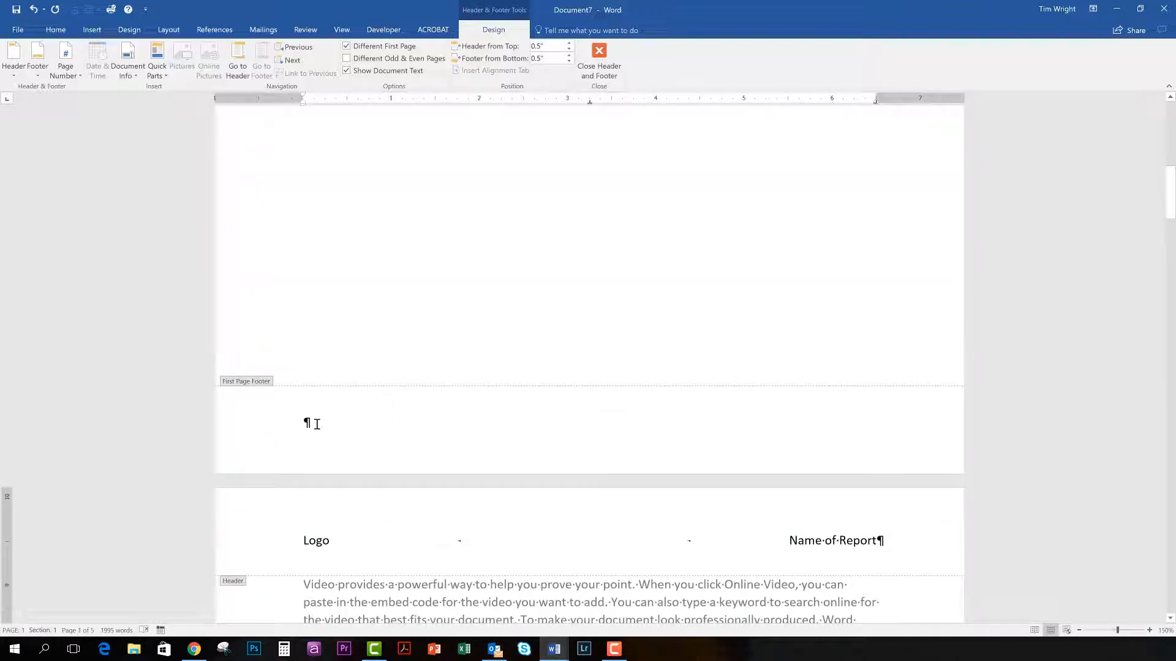
pyautogui.scroll(4, 319, 424)
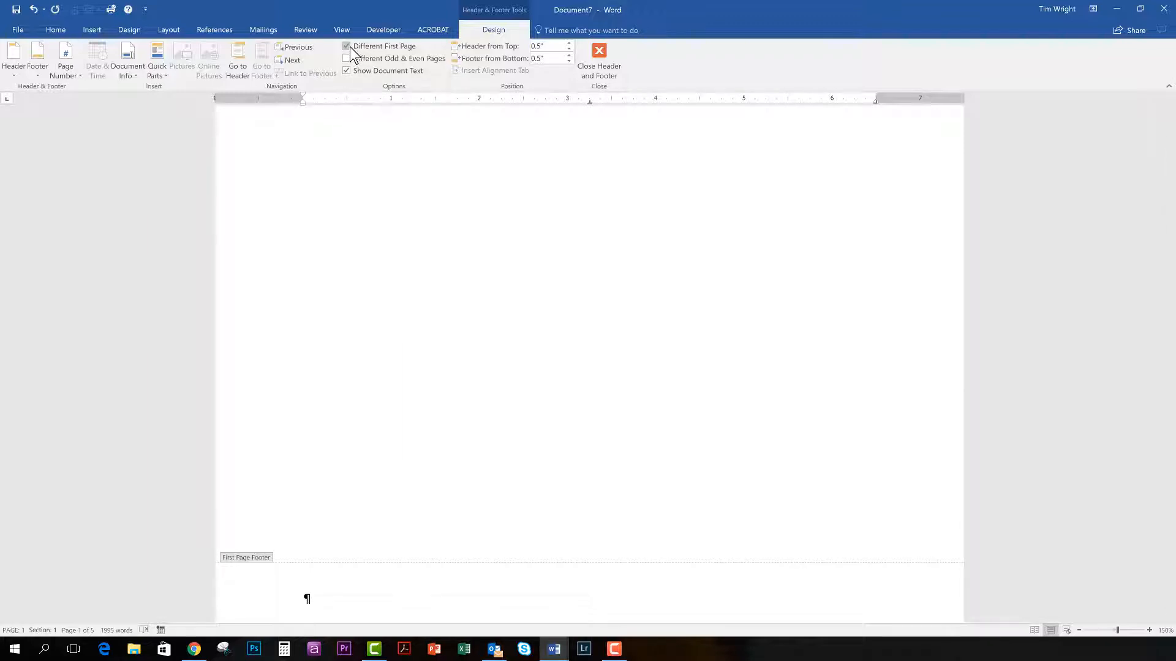
pyautogui.scroll(-4, 373, 530)
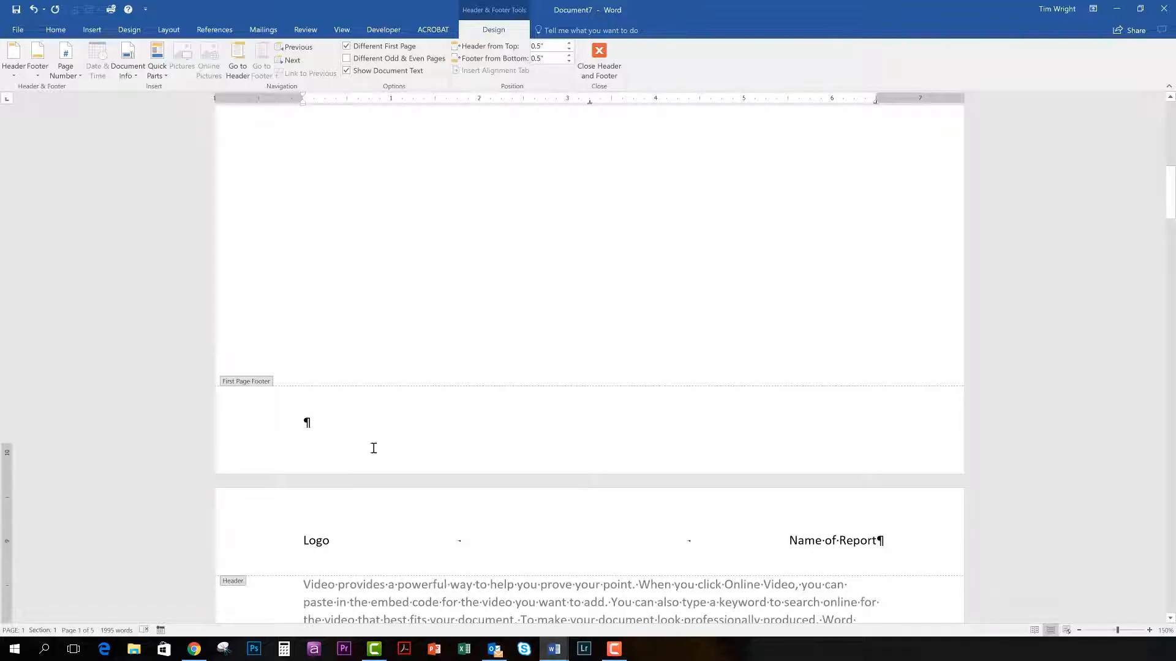
pyautogui.scroll(-6, 374, 448)
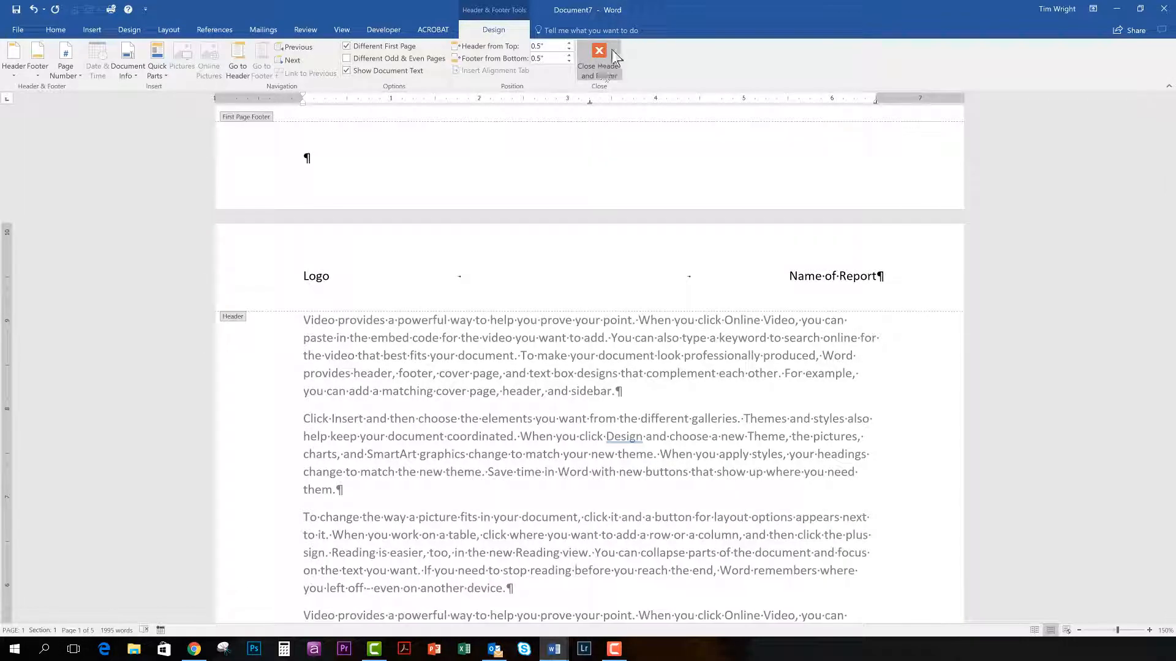
pyautogui.doubleClick(380, 348)
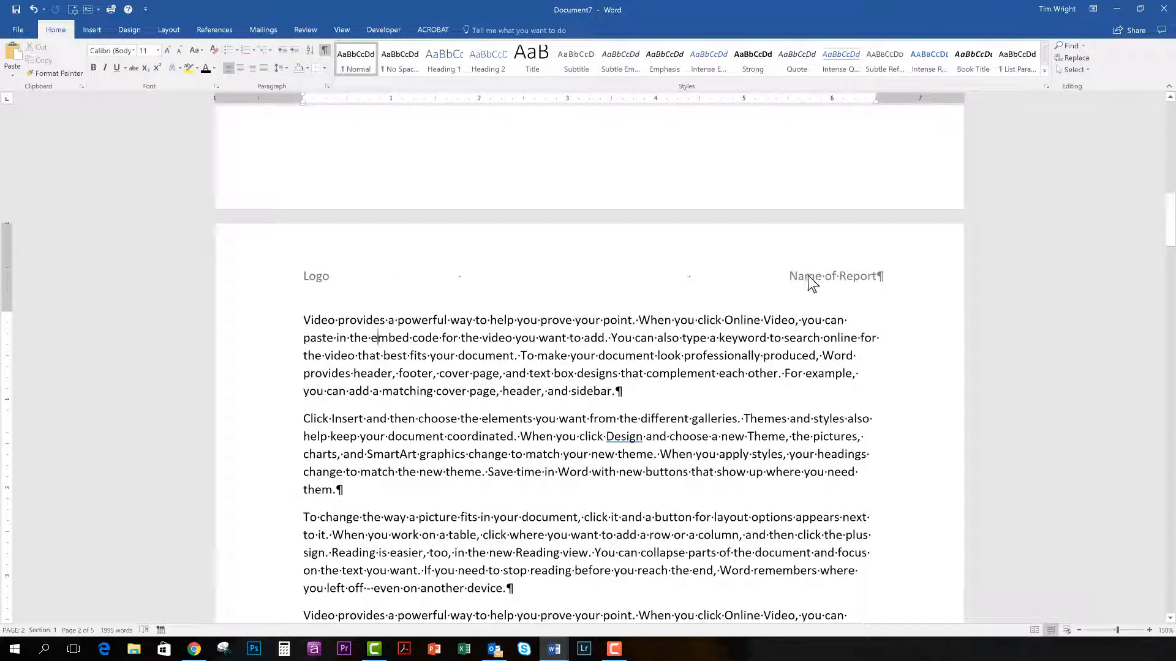
# Review the headers and footer page numbers from the second page through to the fourth page.
pyautogui.scroll(-12, 422, 401)
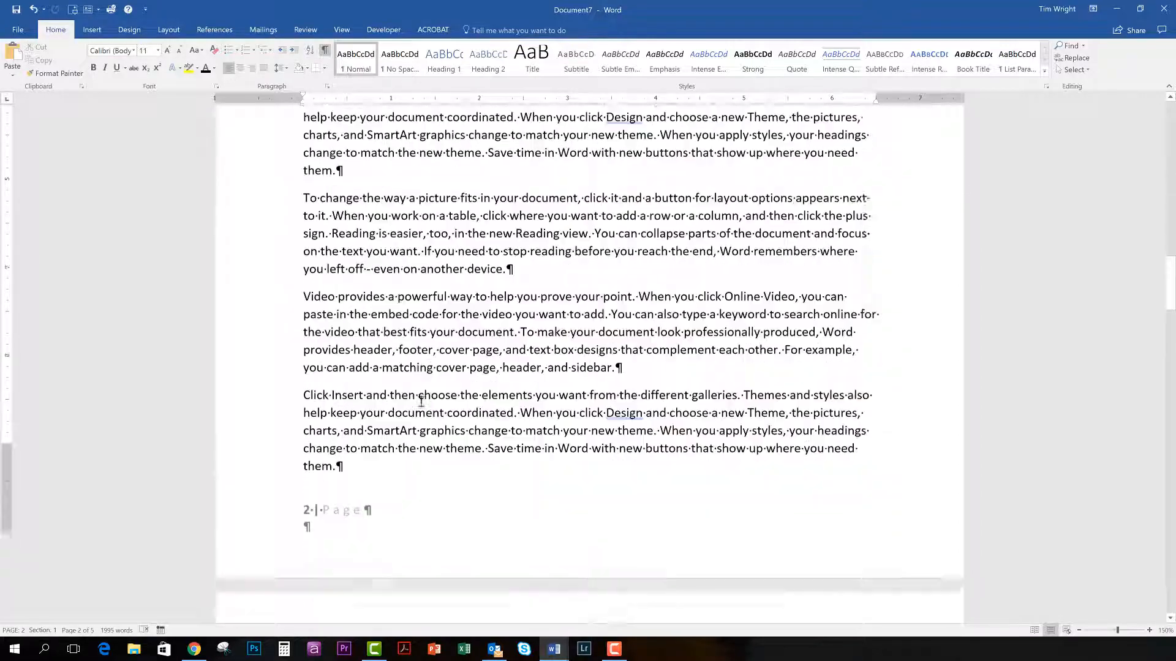
pyautogui.scroll(-5, 421, 401)
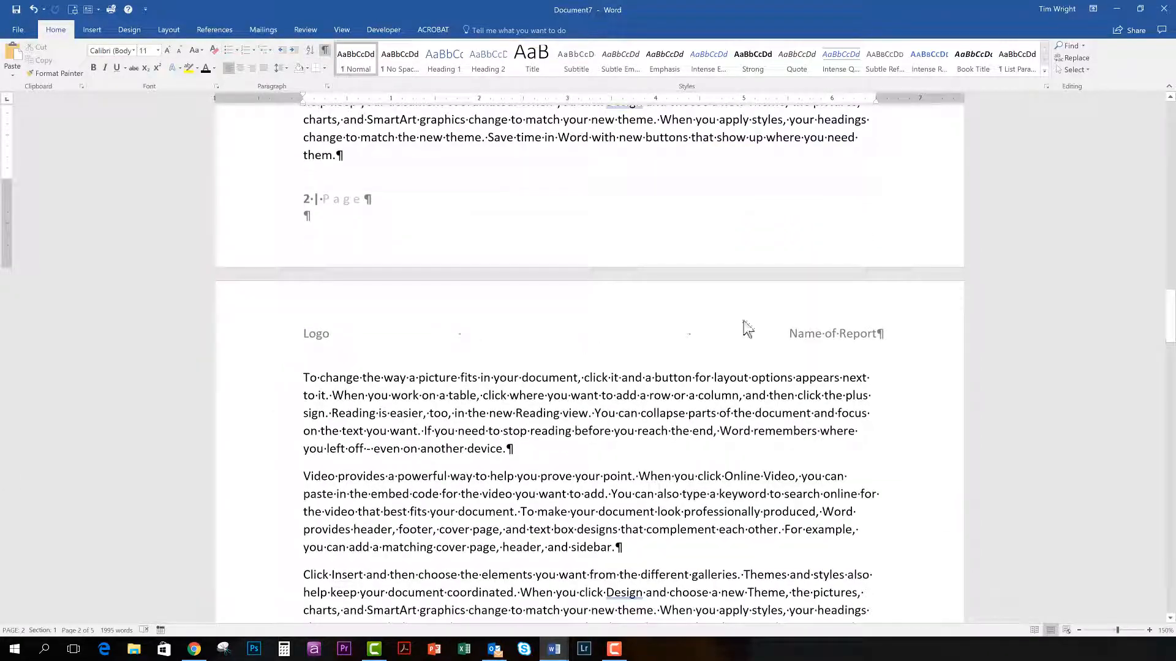
pyautogui.scroll(-5, 811, 335)
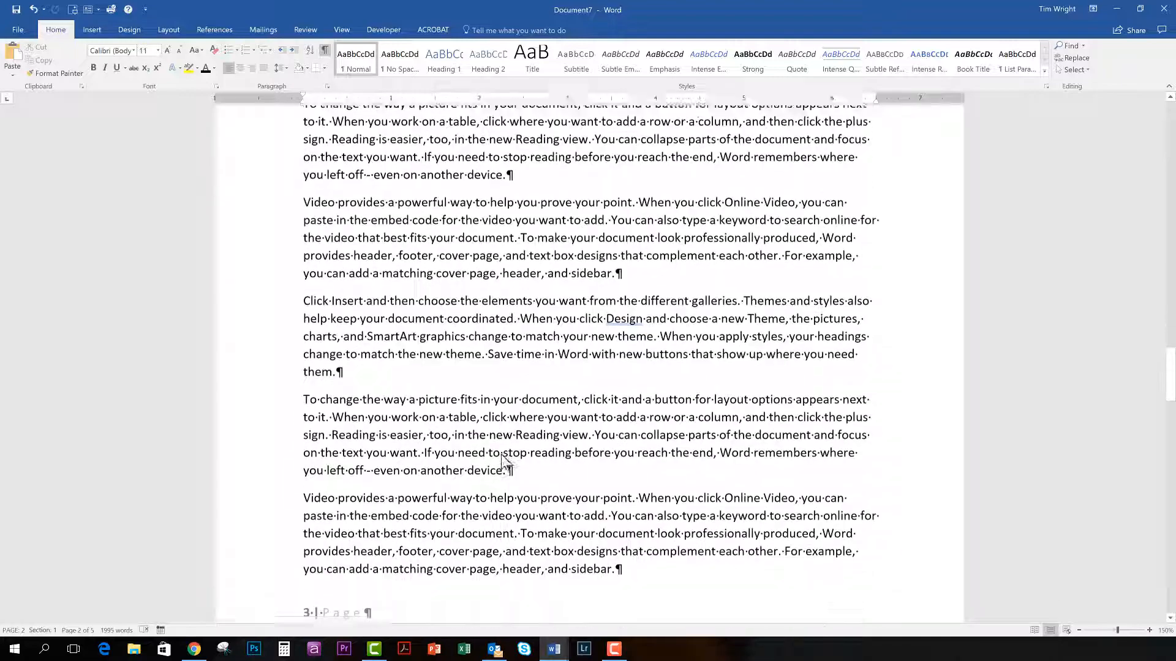
pyautogui.scroll(-7, 502, 462)
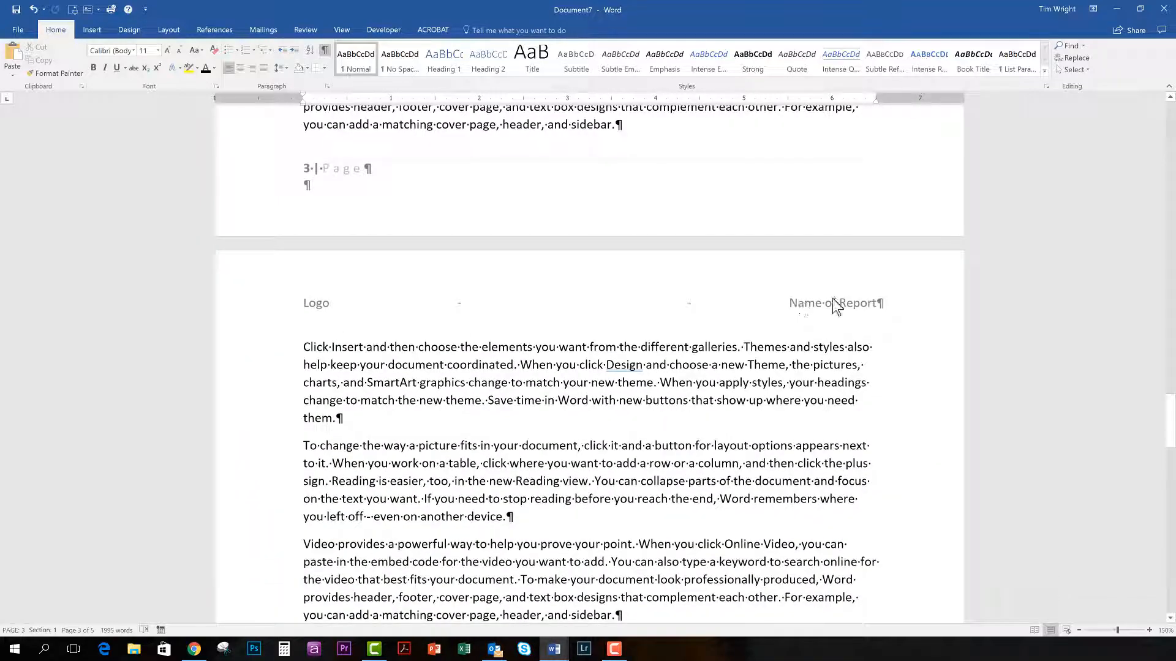
# Compare the headers and footer page numbers on the fourth and fifth pages with those on the second and third pages.
pyautogui.scroll(-9, 832, 299)
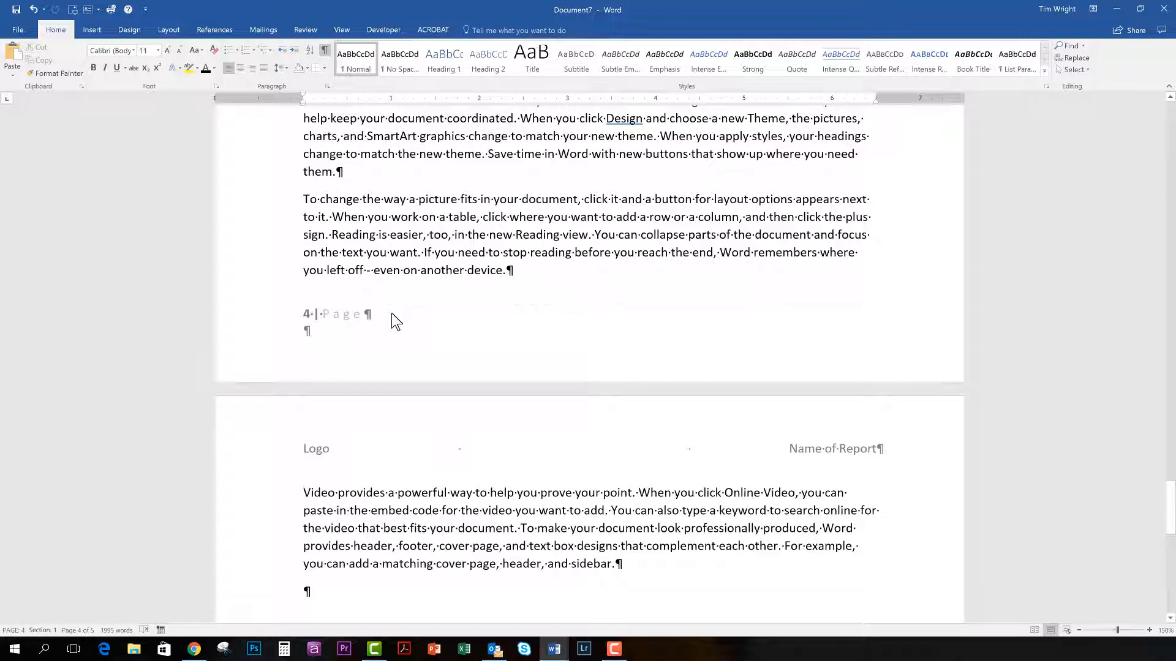
pyautogui.scroll(4, 428, 361)
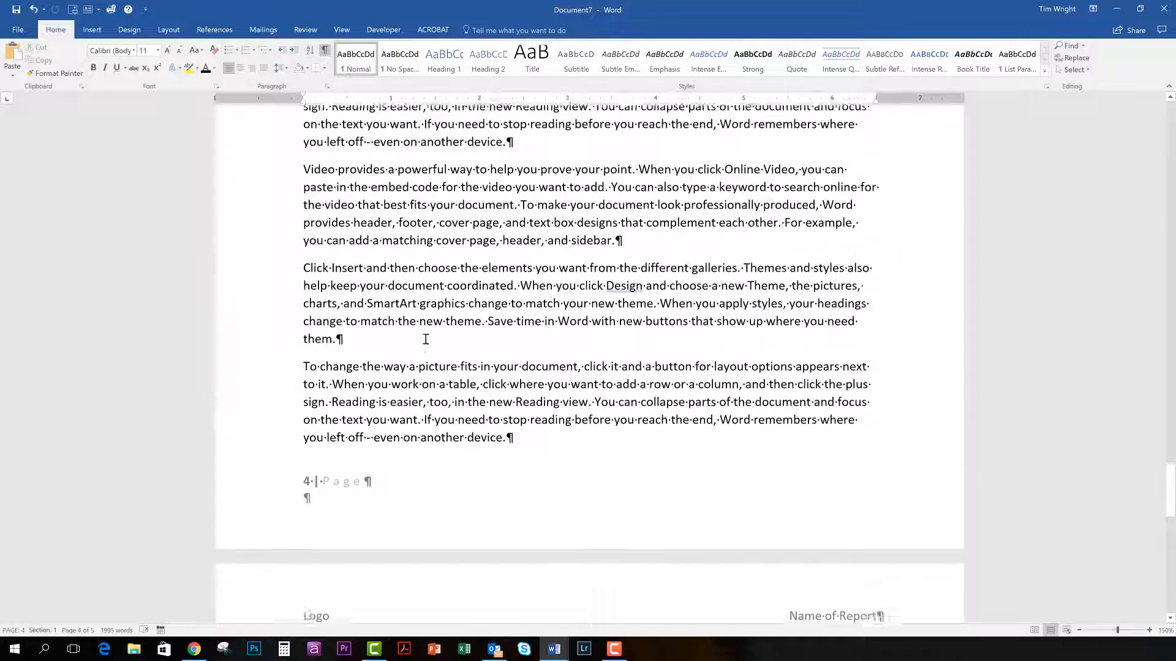
pyautogui.scroll(3, 429, 368)
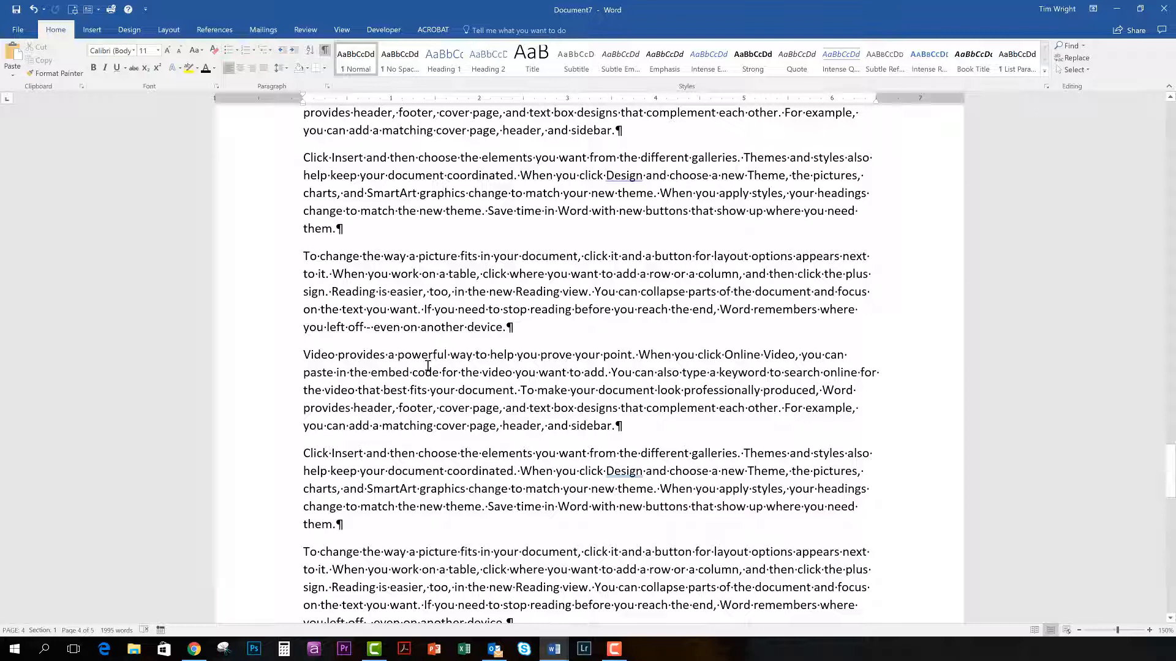
pyautogui.scroll(1, 428, 365)
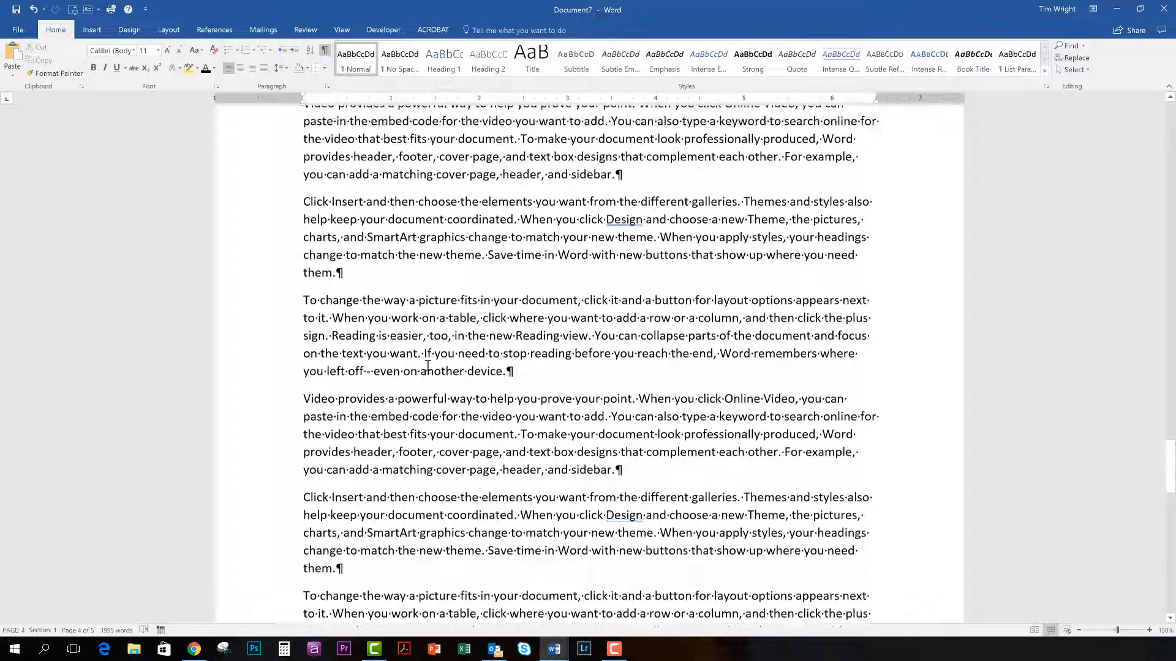
pyautogui.scroll(-3, 428, 365)
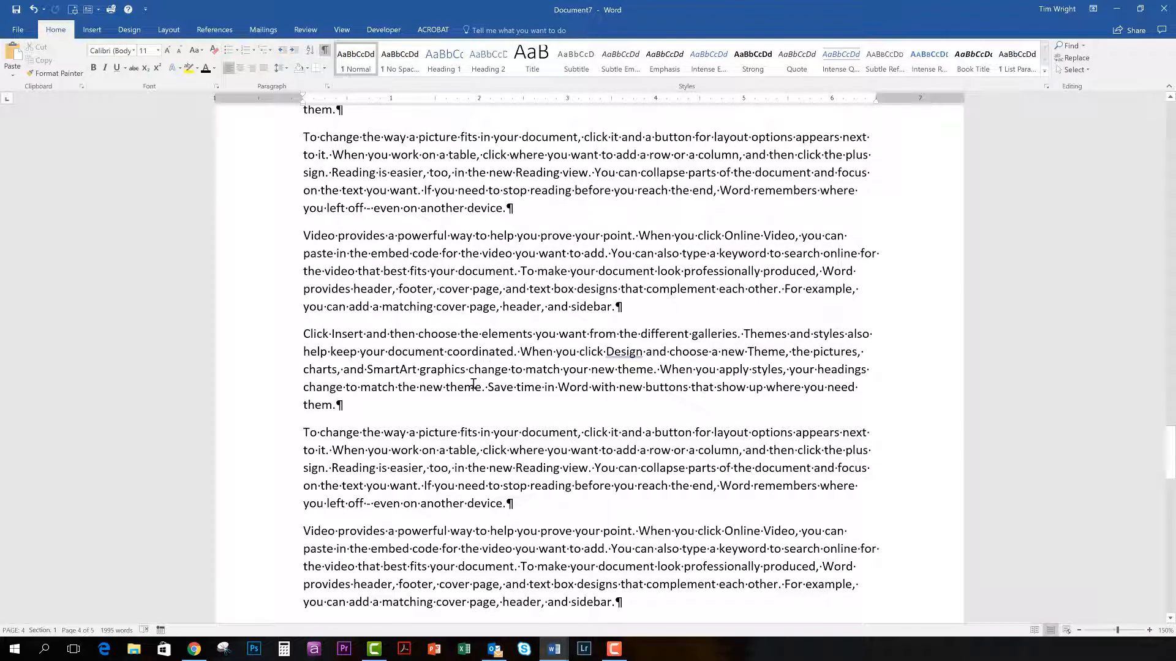
pyautogui.scroll(13, 473, 384)
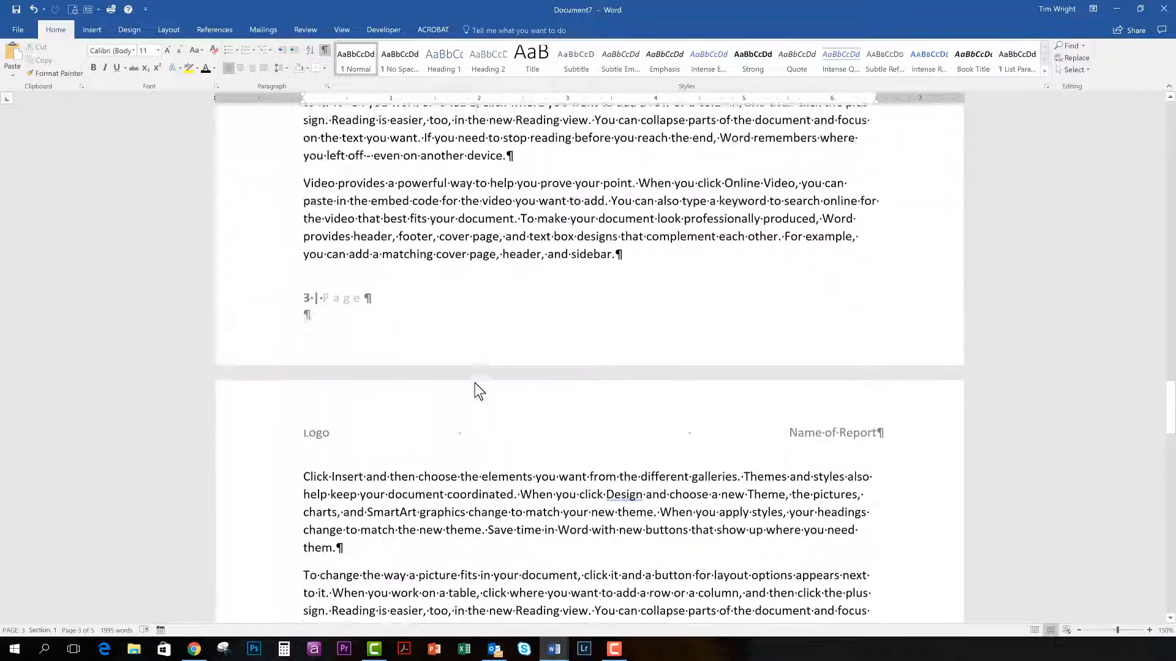
pyautogui.scroll(18, 475, 384)
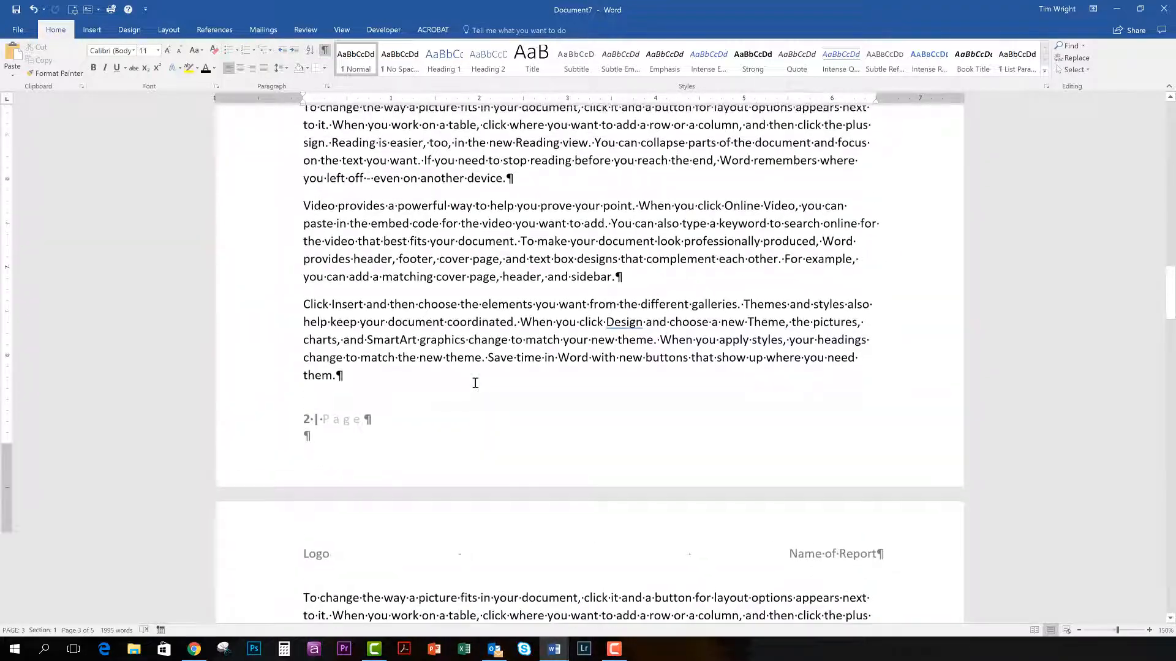
pyautogui.scroll(10, 475, 383)
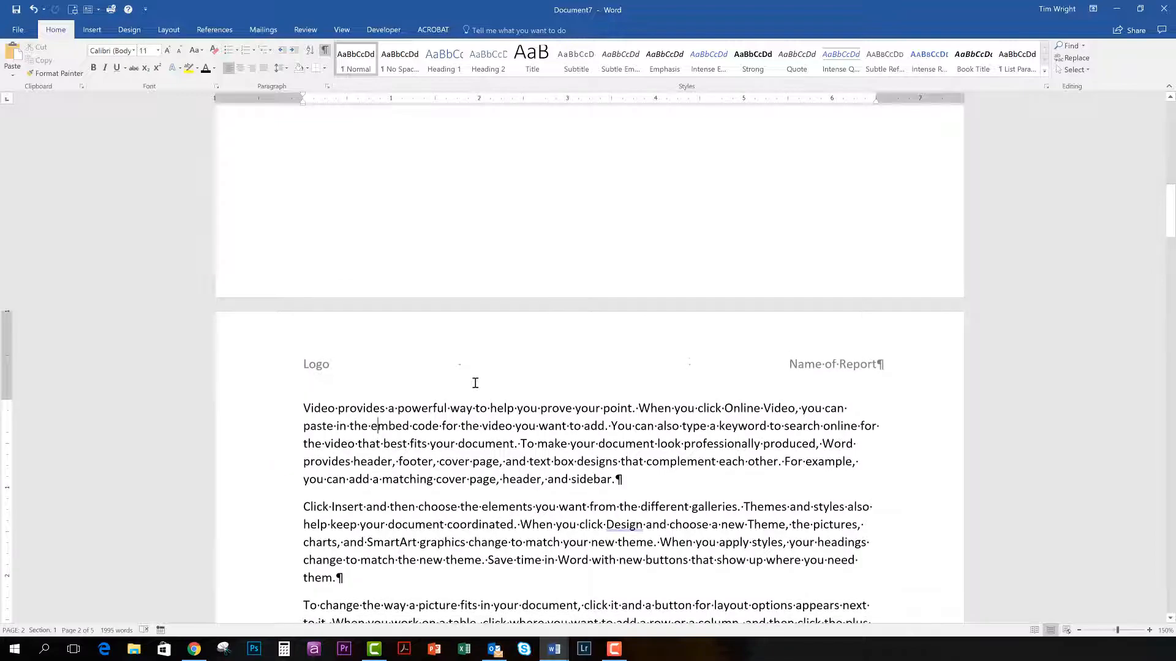
pyautogui.scroll(-3, 475, 383)
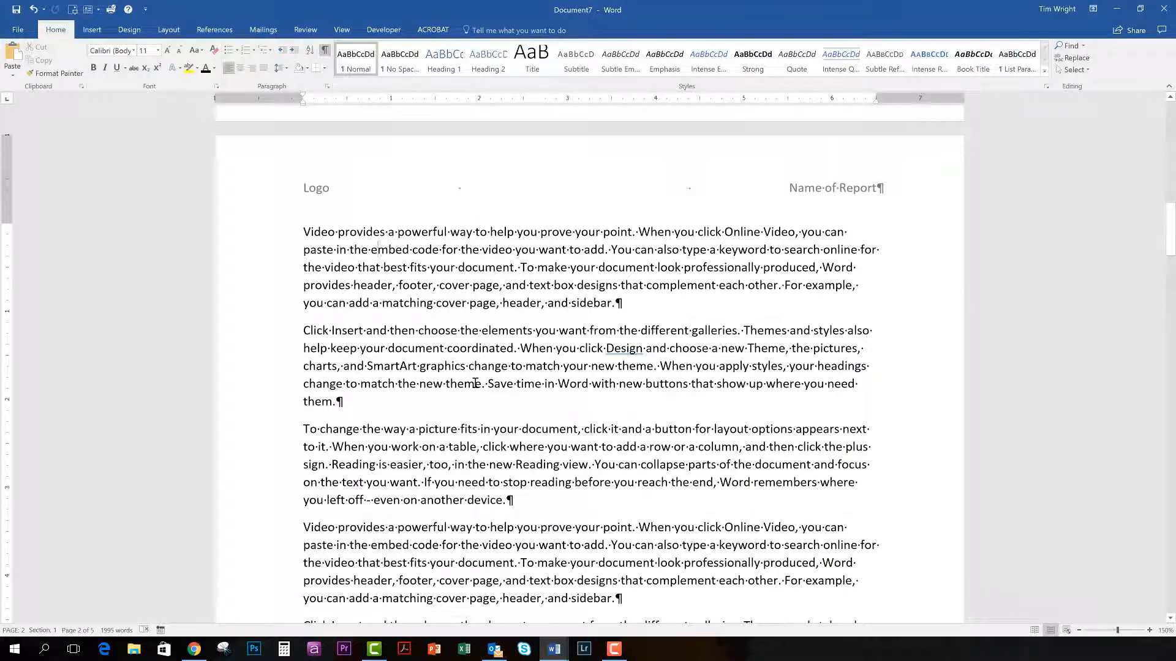
pyautogui.scroll(-6, 535, 416)
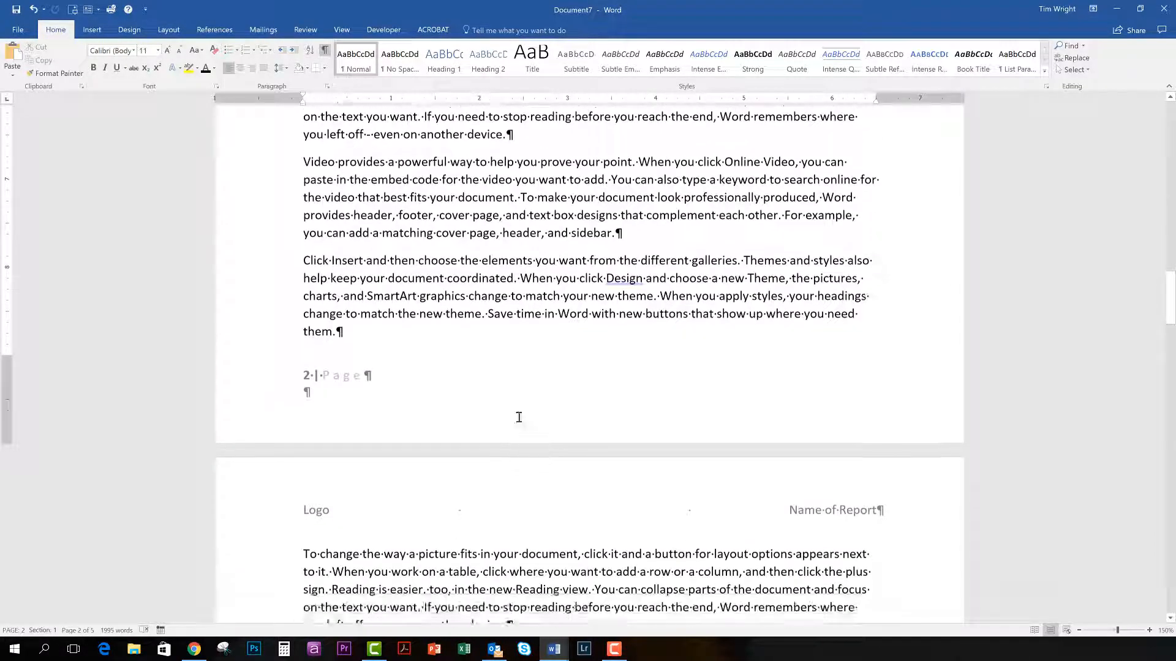
# Split the third page's second paragraph into four paragraphs, breaking before "When you click Online Video", "To make your document" and "For example".
pyautogui.scroll(-6, 519, 417)
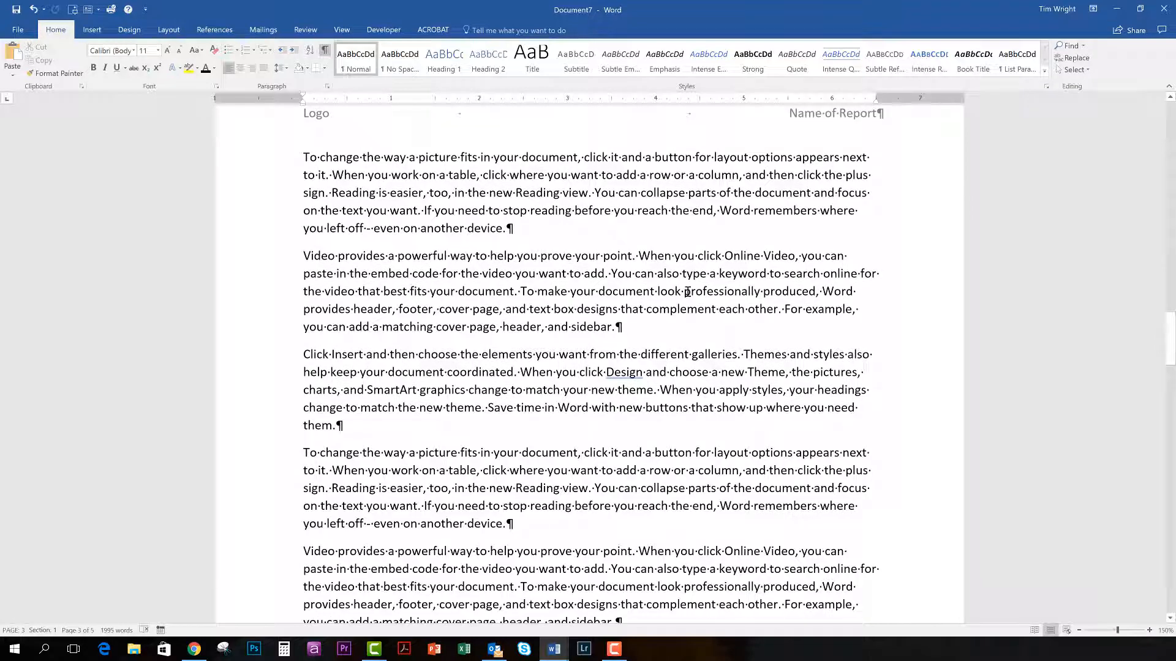
pyautogui.click(638, 256)
pyautogui.press('Return')
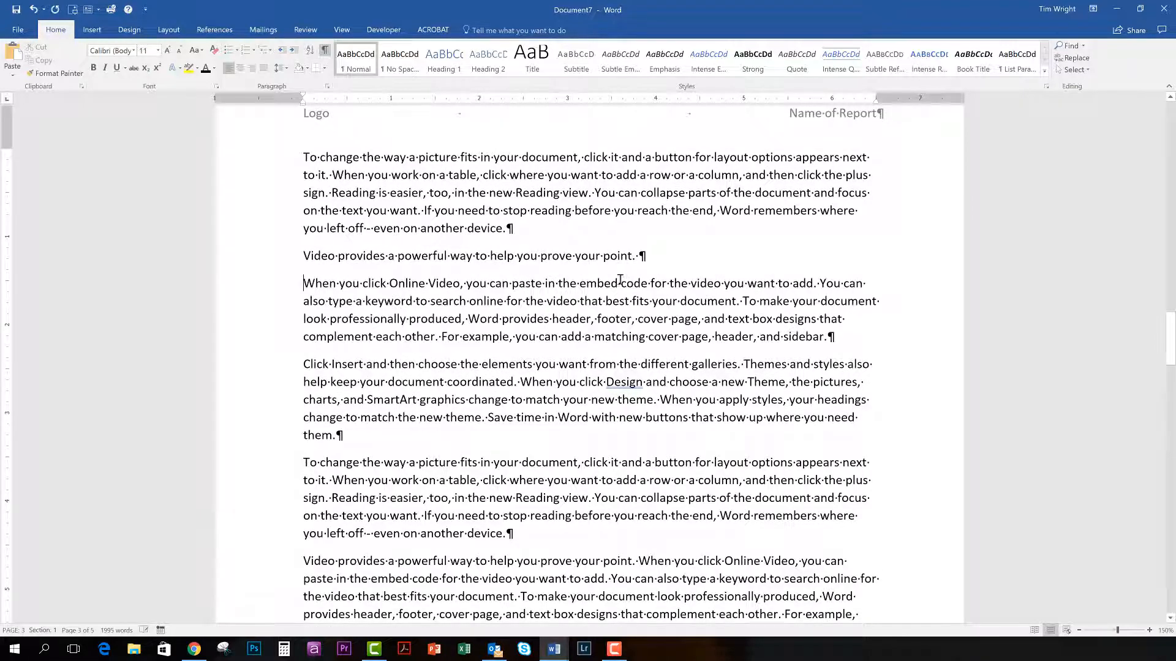
pyautogui.click(741, 300)
pyautogui.press('Return')
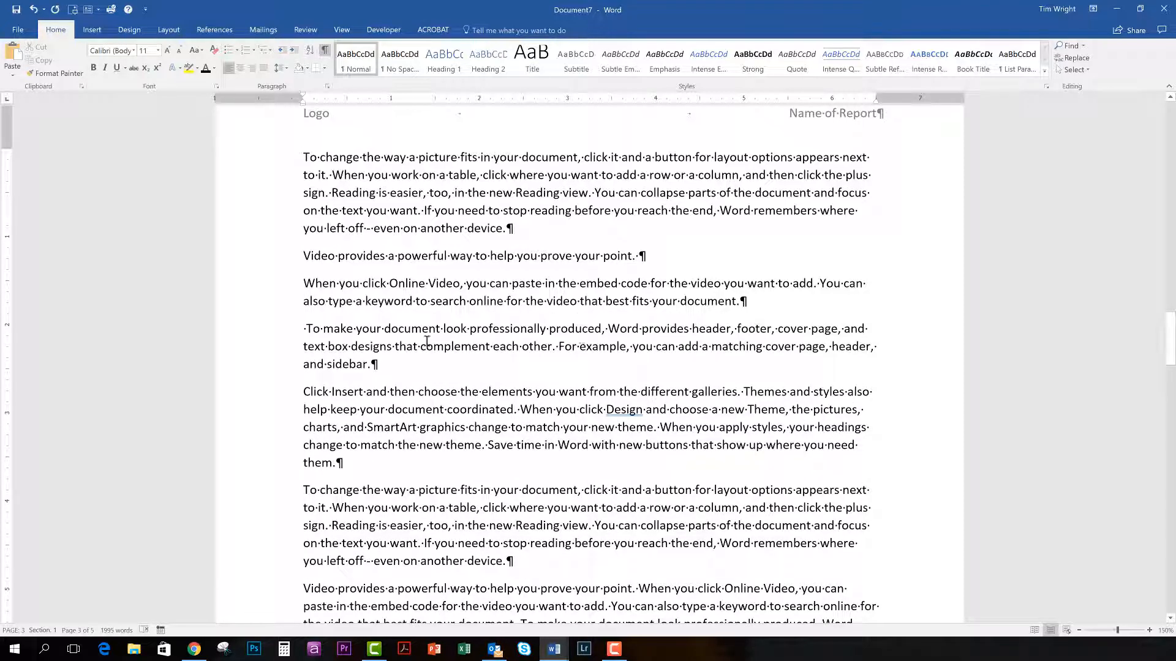
pyautogui.click(559, 347)
pyautogui.press('Return')
# Convert the four short paragraphs on the third page into a three-column table, separating the text at paragraphs.
pyautogui.moveTo(316, 263); pyautogui.dragTo(704, 371)
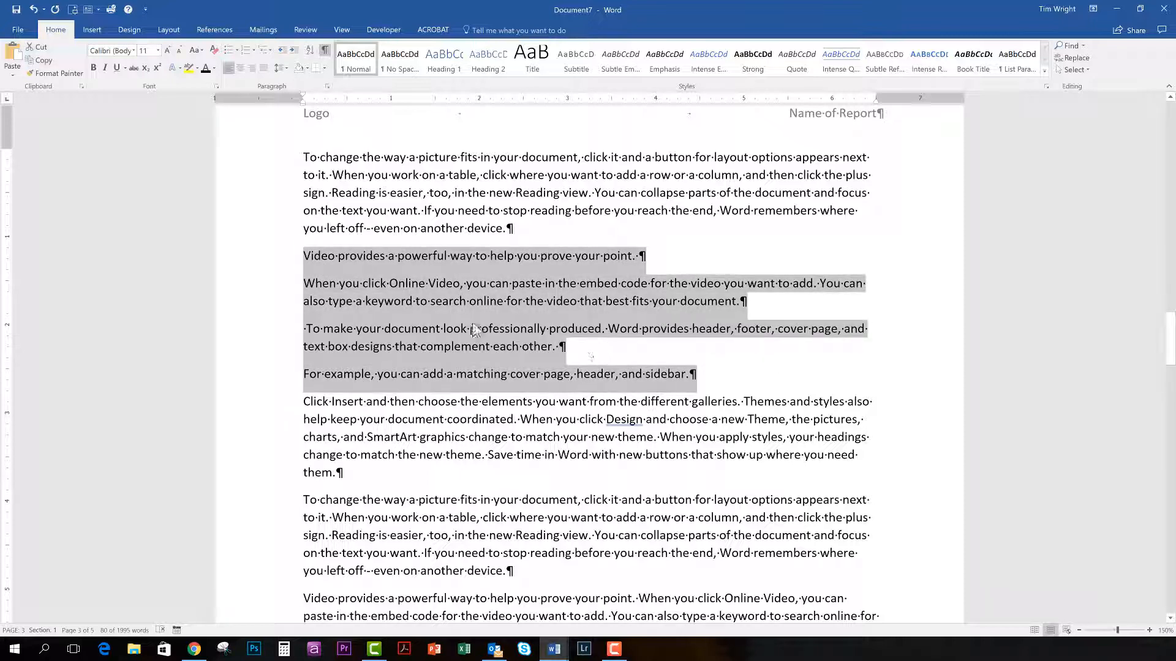
pyautogui.click(93, 30)
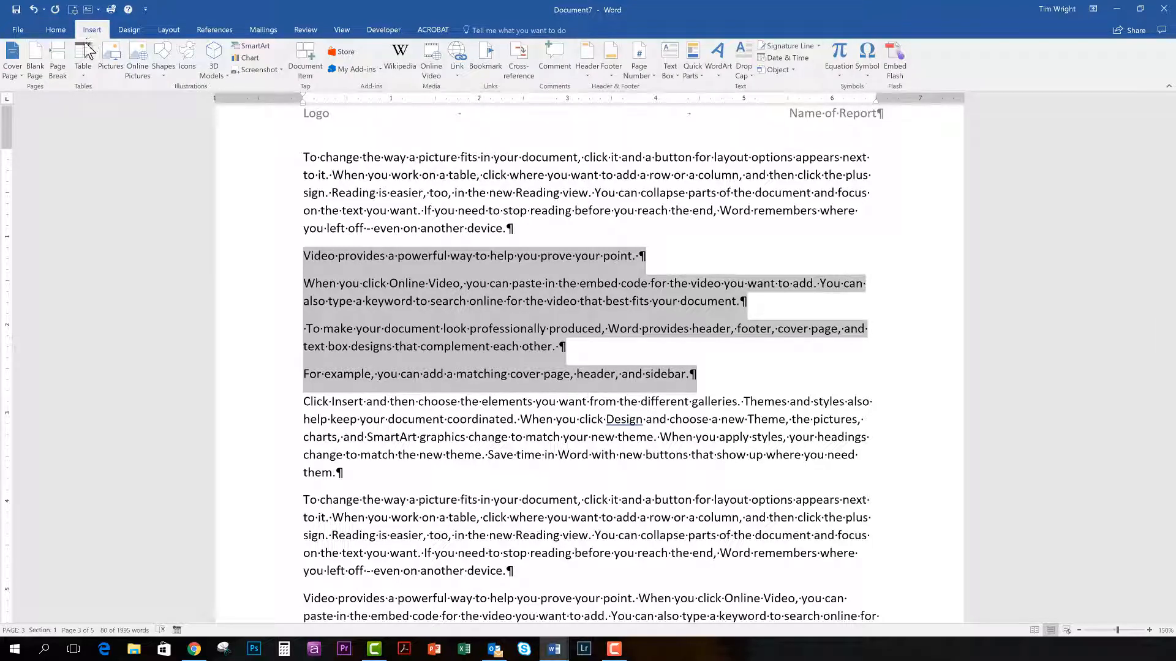
pyautogui.click(88, 76)
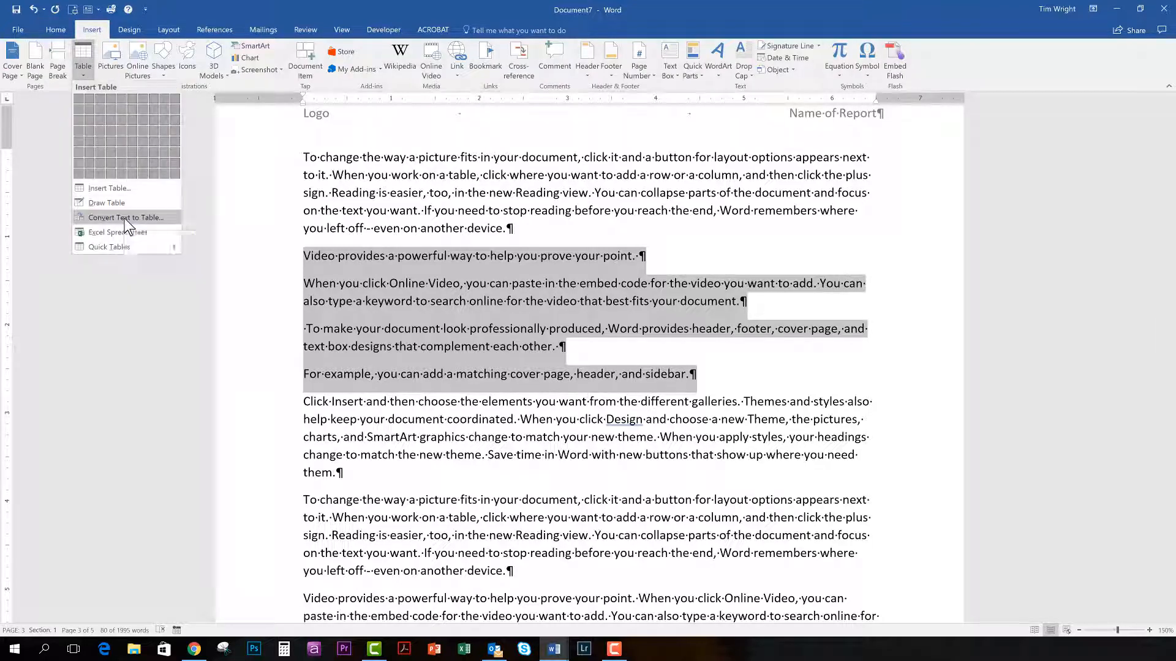
pyautogui.click(125, 219)
pyautogui.click(641, 244)
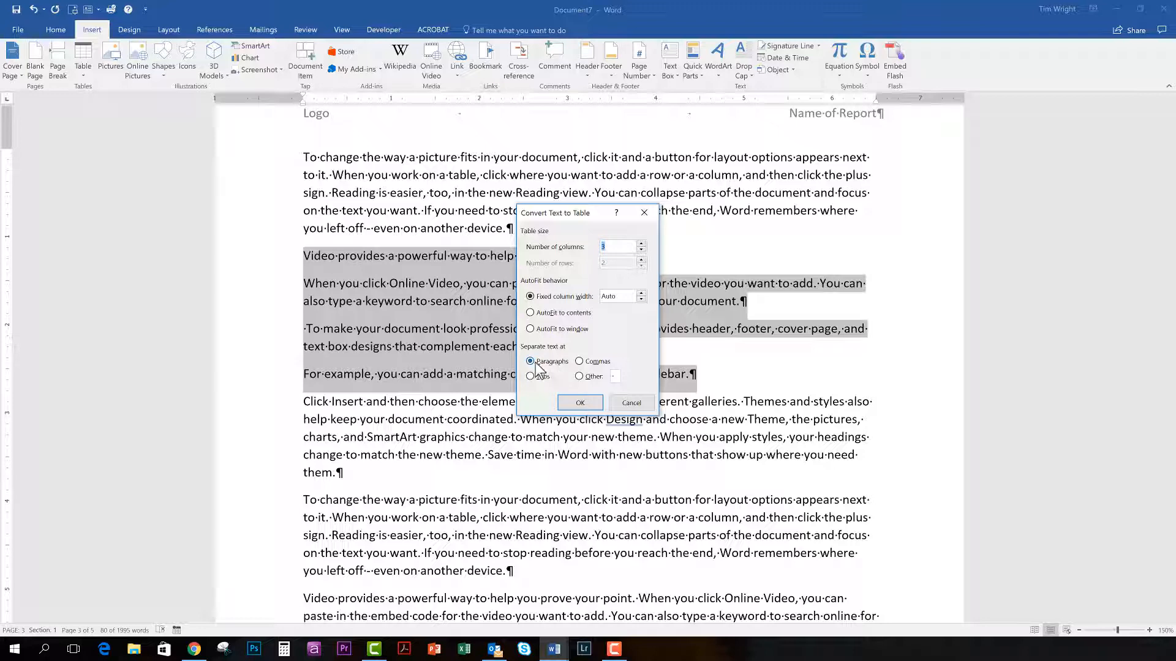
pyautogui.click(580, 402)
pyautogui.click(575, 398)
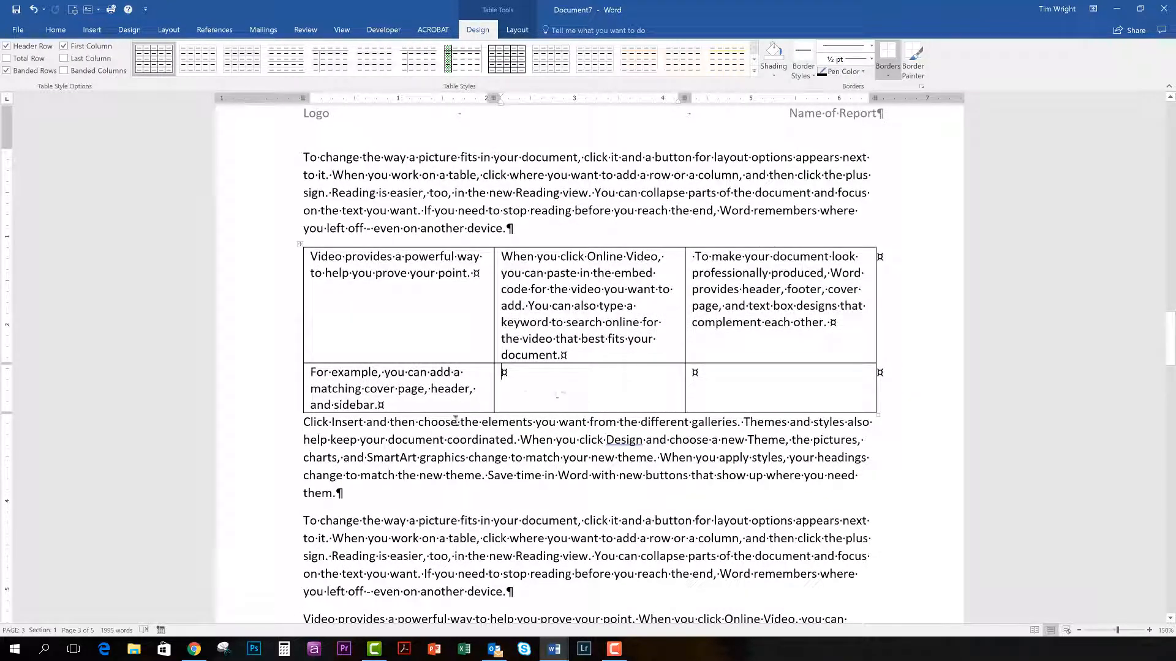
# Add one blank paragraph below the table and another one above it.
pyautogui.click(300, 421)
pyautogui.press('Return')
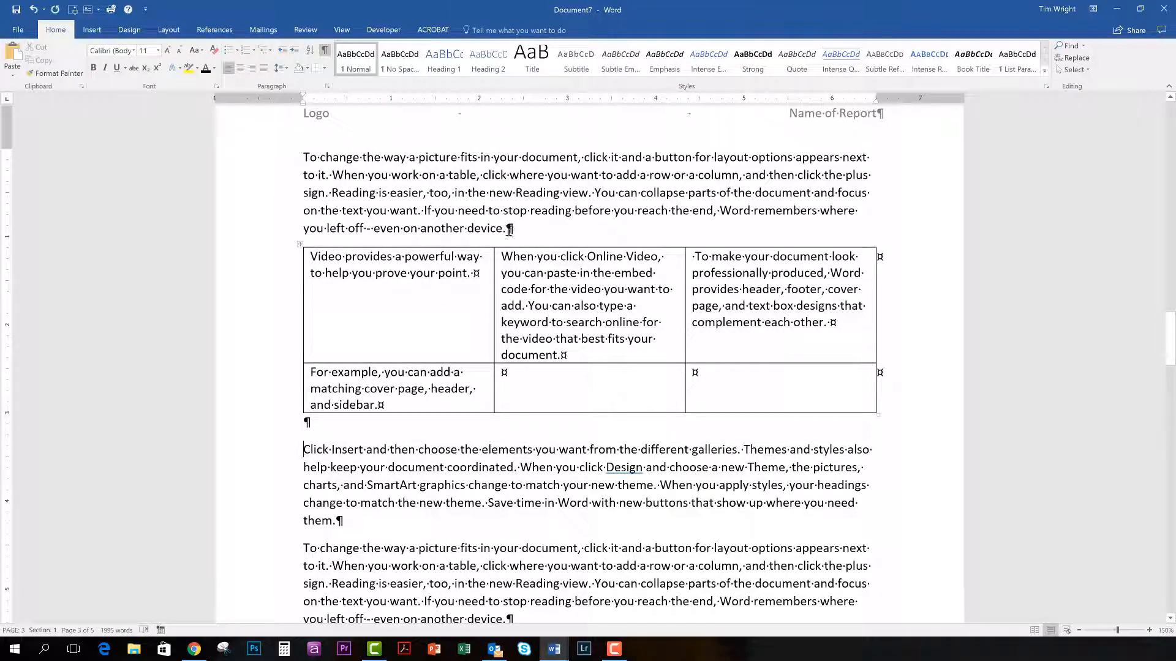
pyautogui.click(509, 229)
pyautogui.press('Return')
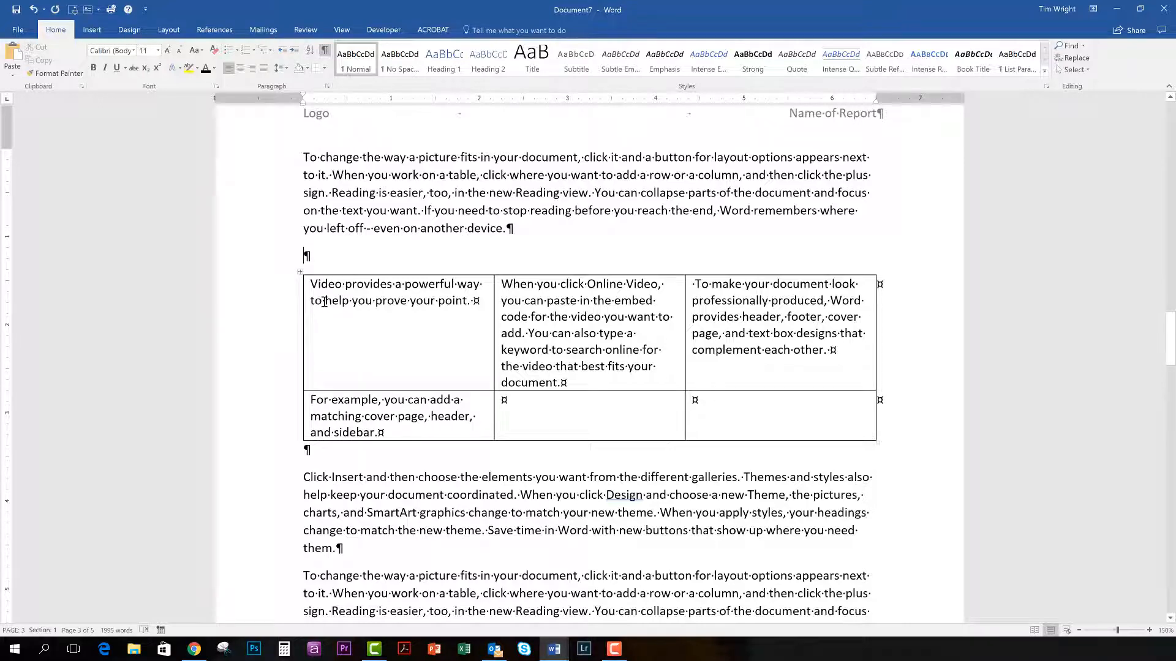
# Insert a Next Page section break at the blank paragraph above the table.
pyautogui.scroll(1, 324, 301)
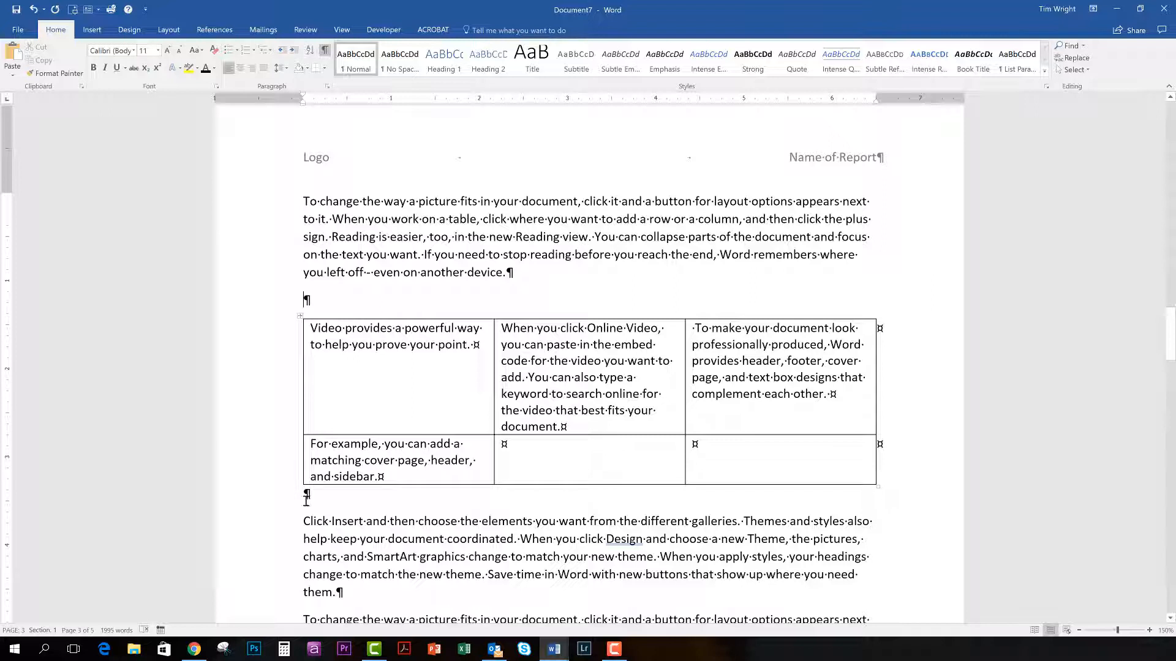
pyautogui.click(310, 300)
pyautogui.click(168, 33)
pyautogui.click(141, 46)
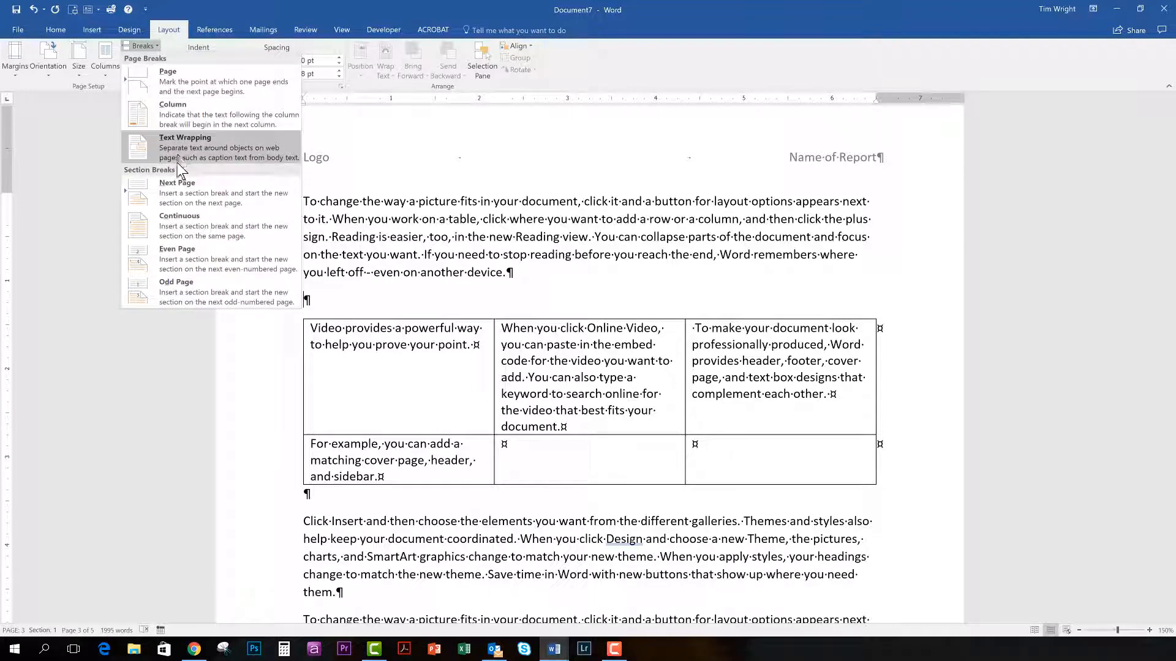
pyautogui.click(176, 190)
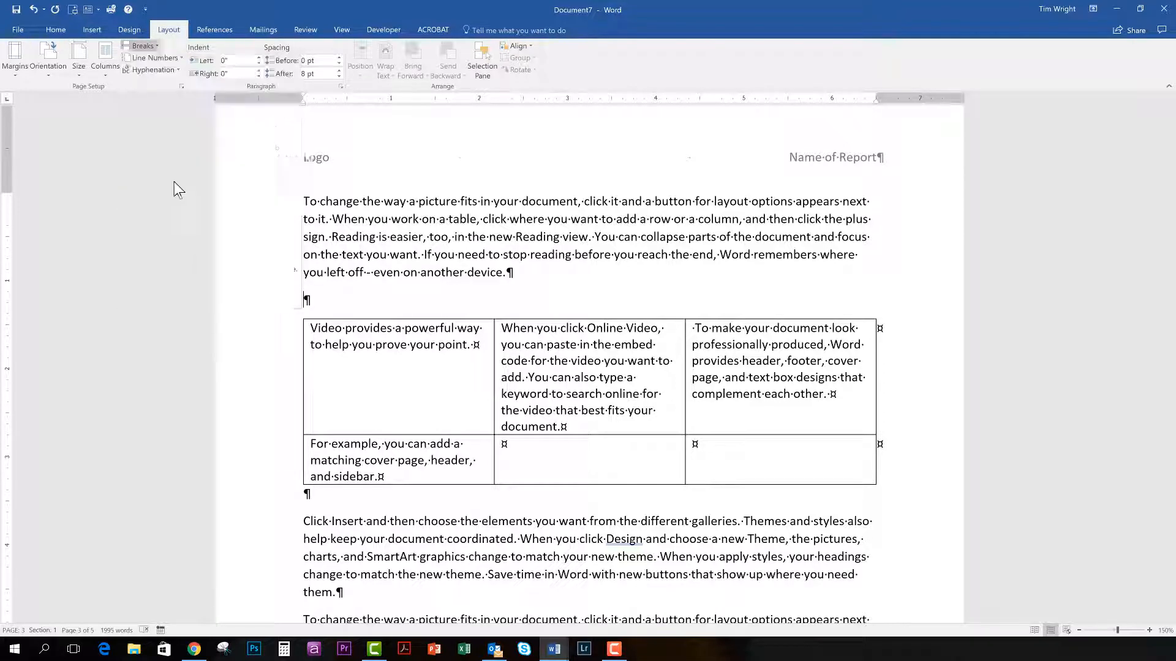
# Insert a Next Page section break at the blank paragraph directly below the table.
pyautogui.scroll(-7, 304, 386)
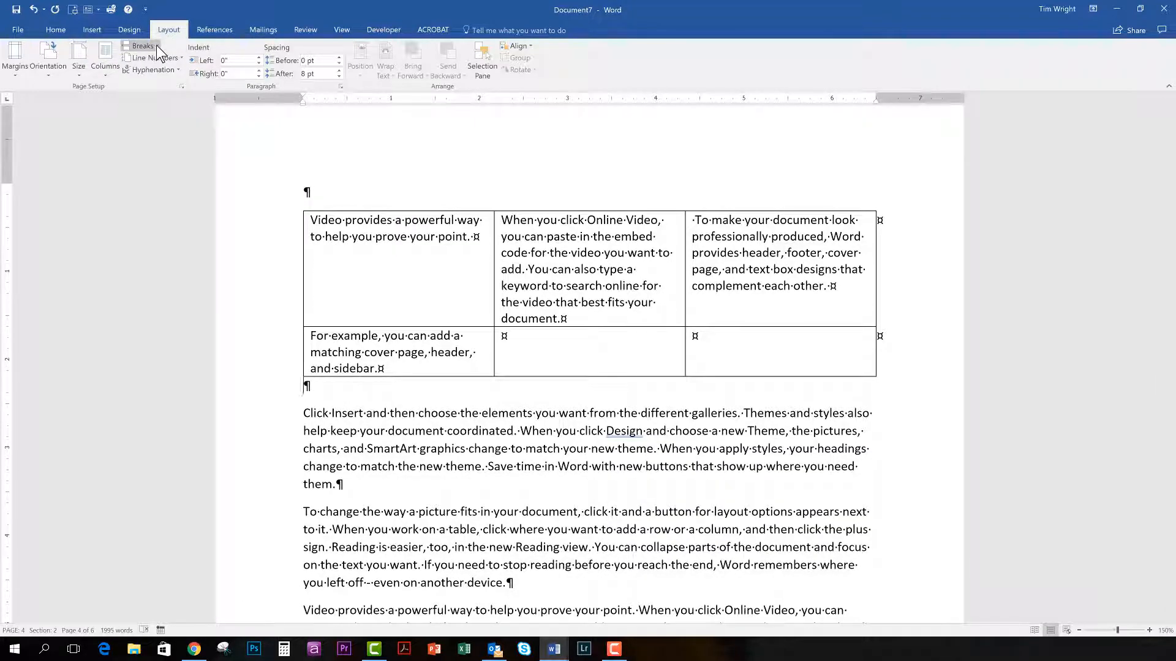
pyautogui.click(141, 46)
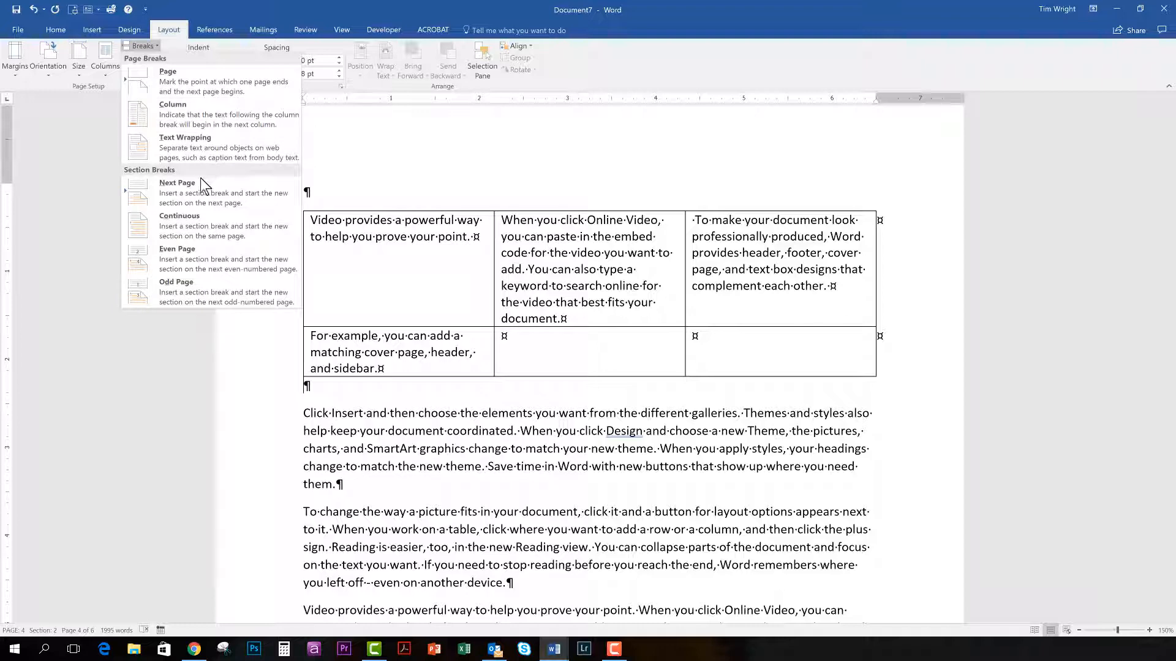
pyautogui.click(181, 193)
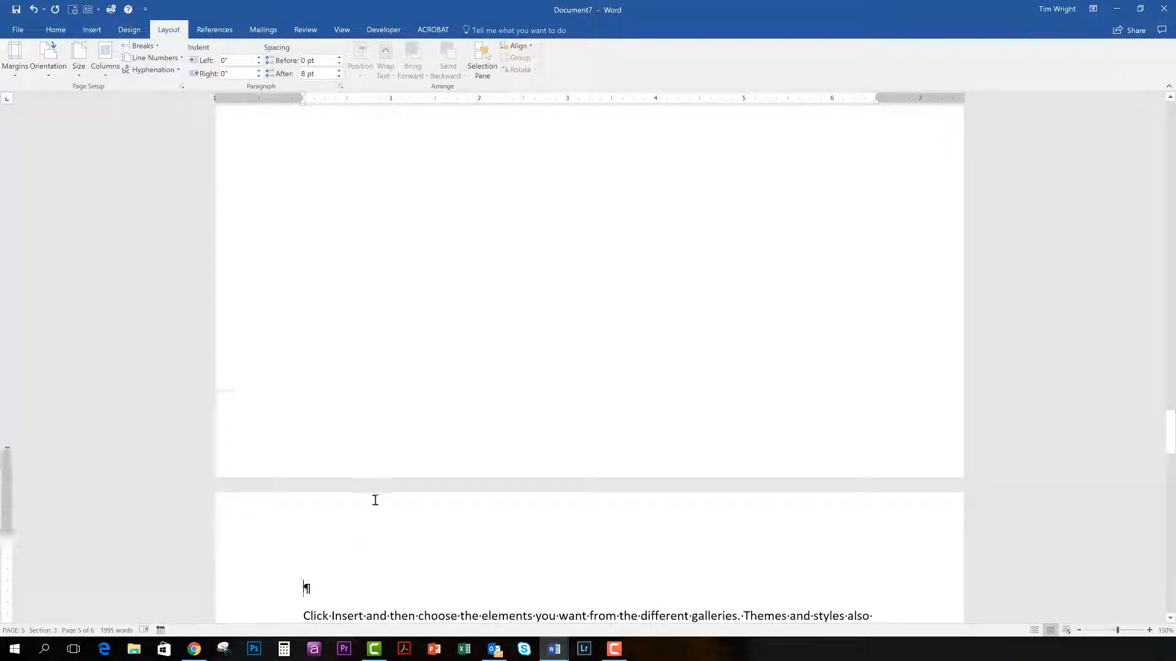
# Examine the section breaks around the table page and the headers and footers on the pages before and after it.
pyautogui.scroll(-5, 383, 498)
pyautogui.scroll(1, 367, 343)
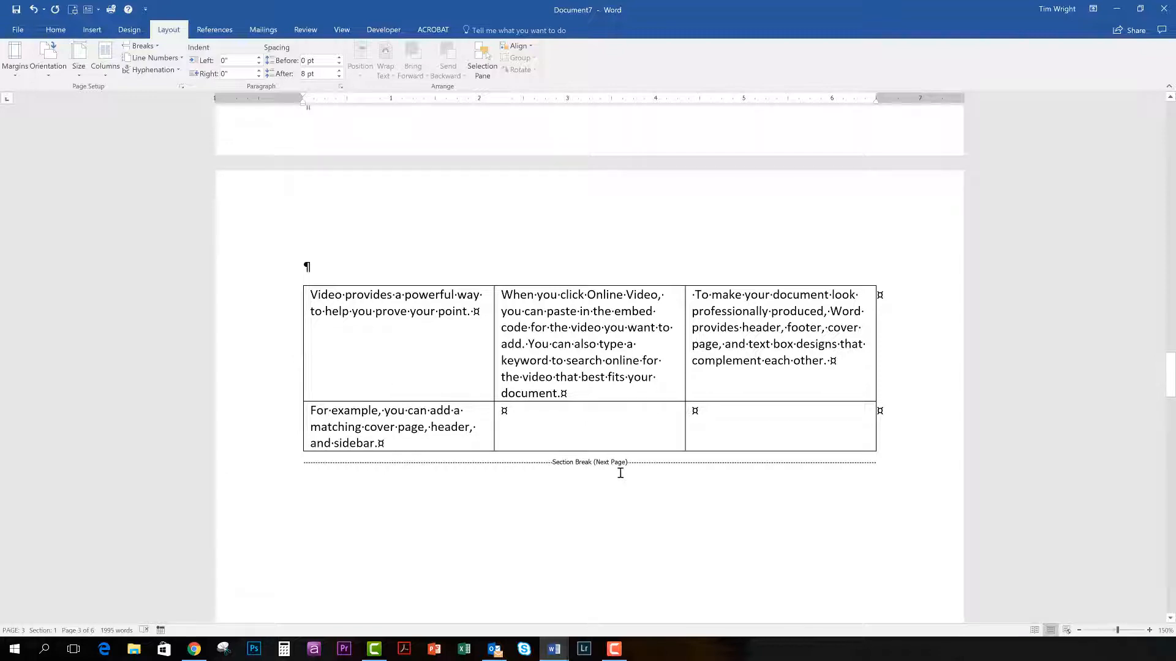
pyautogui.scroll(2, 624, 467)
pyautogui.scroll(20, 624, 467)
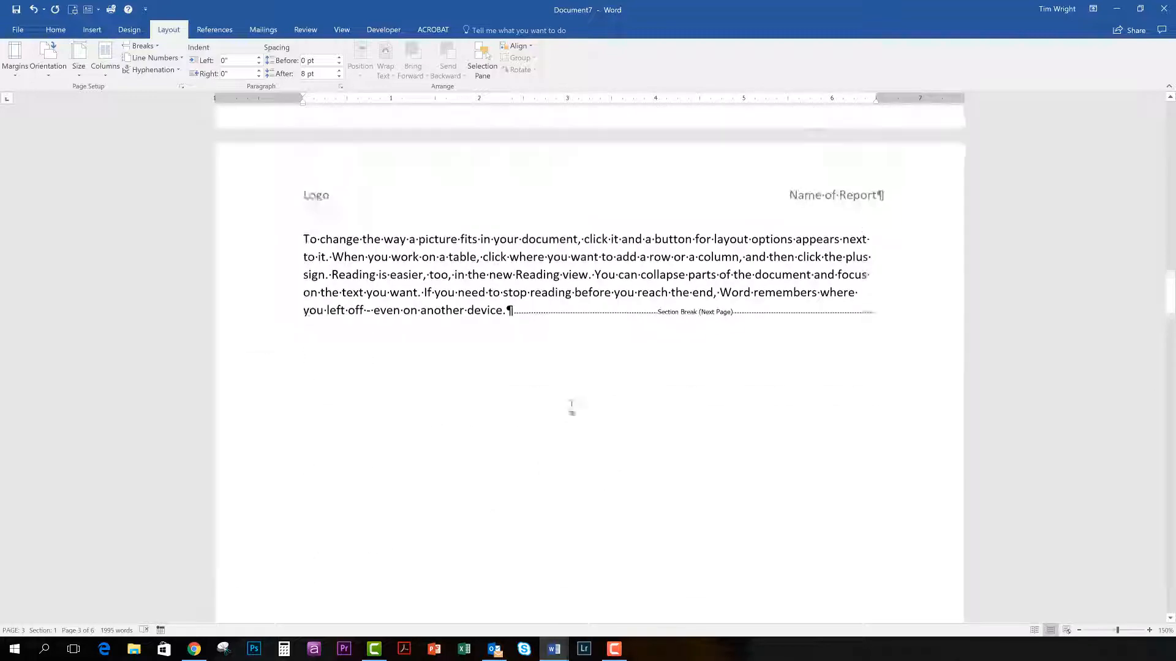
pyautogui.scroll(-20, 499, 501)
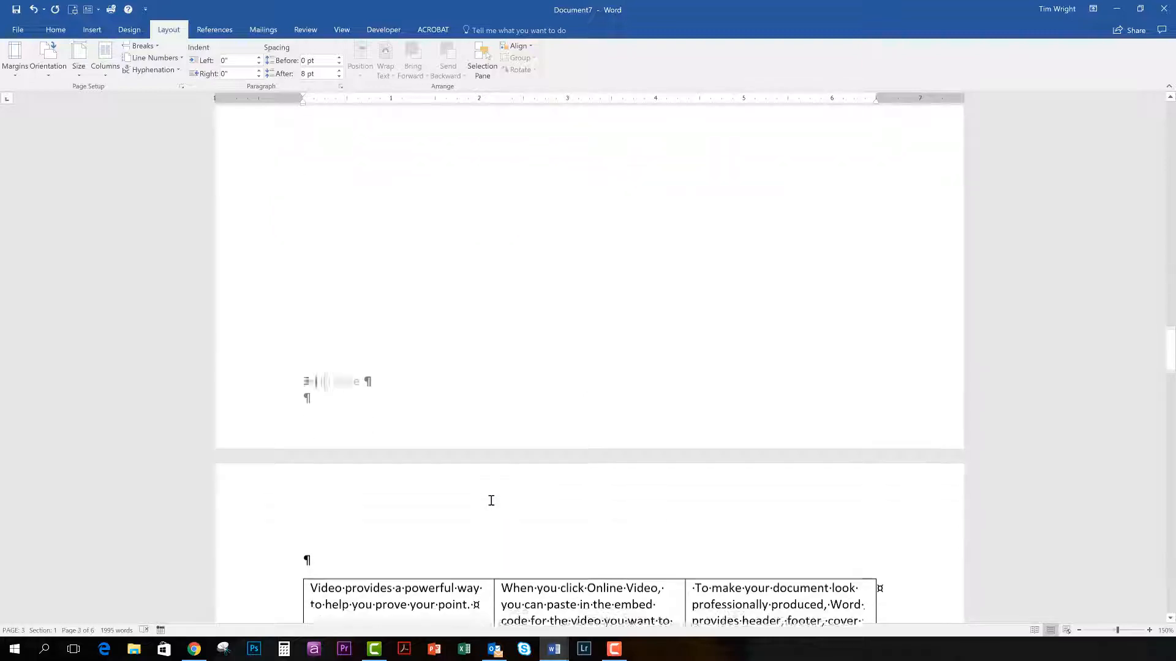
pyautogui.click(482, 493)
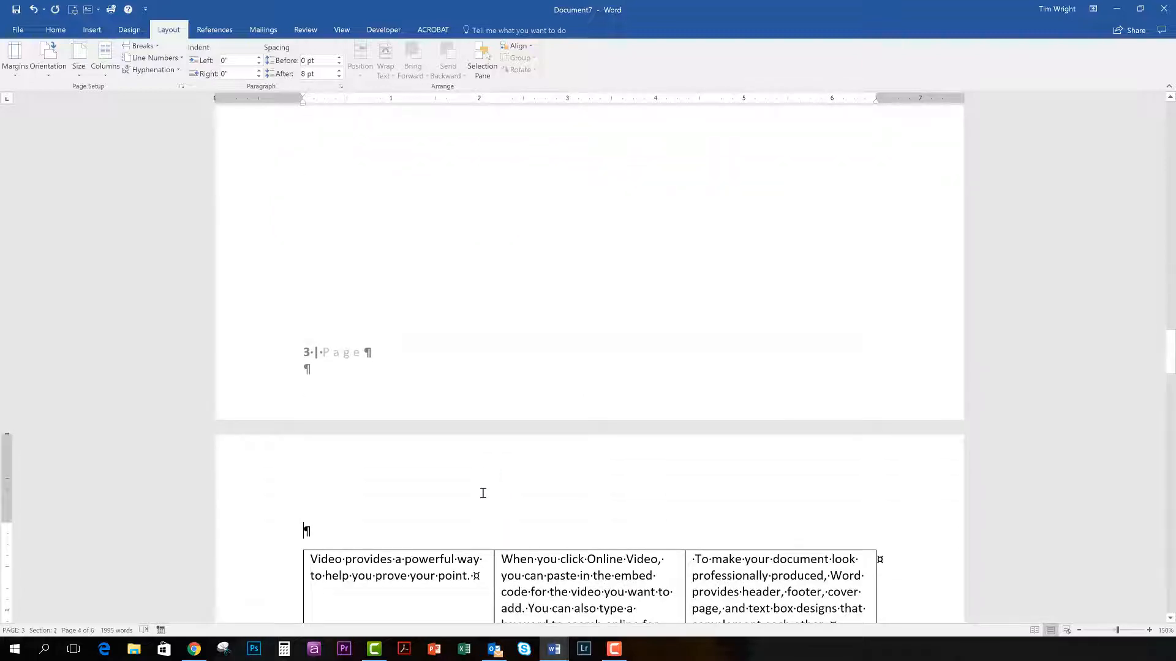
pyautogui.scroll(-15, 482, 493)
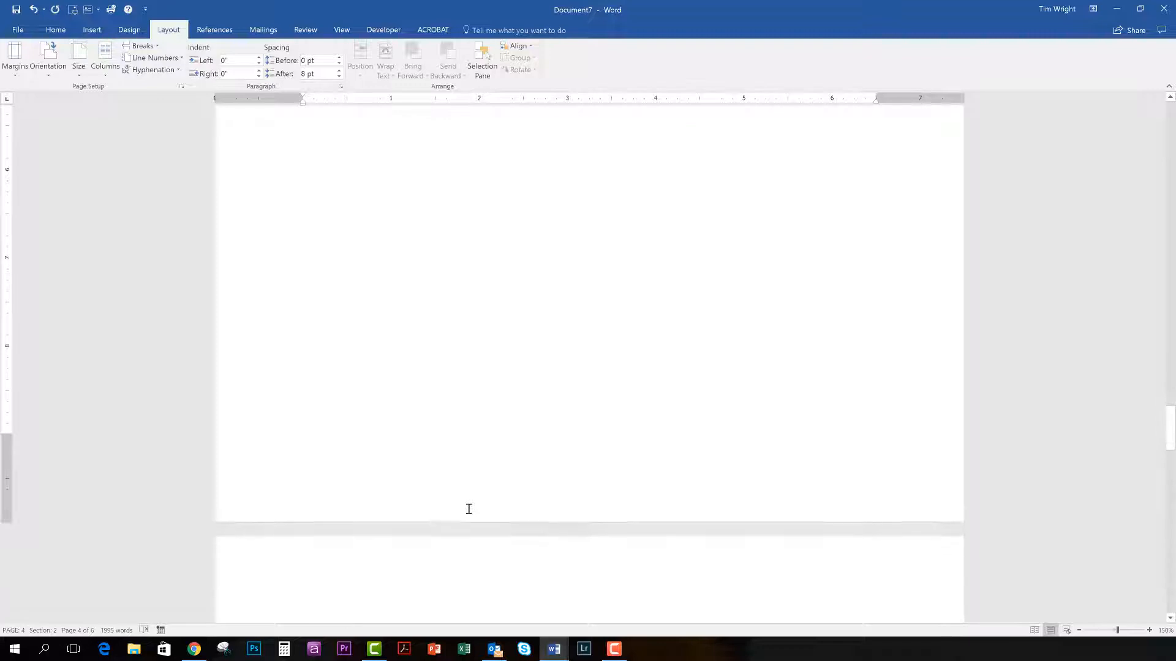
pyautogui.scroll(-15, 469, 509)
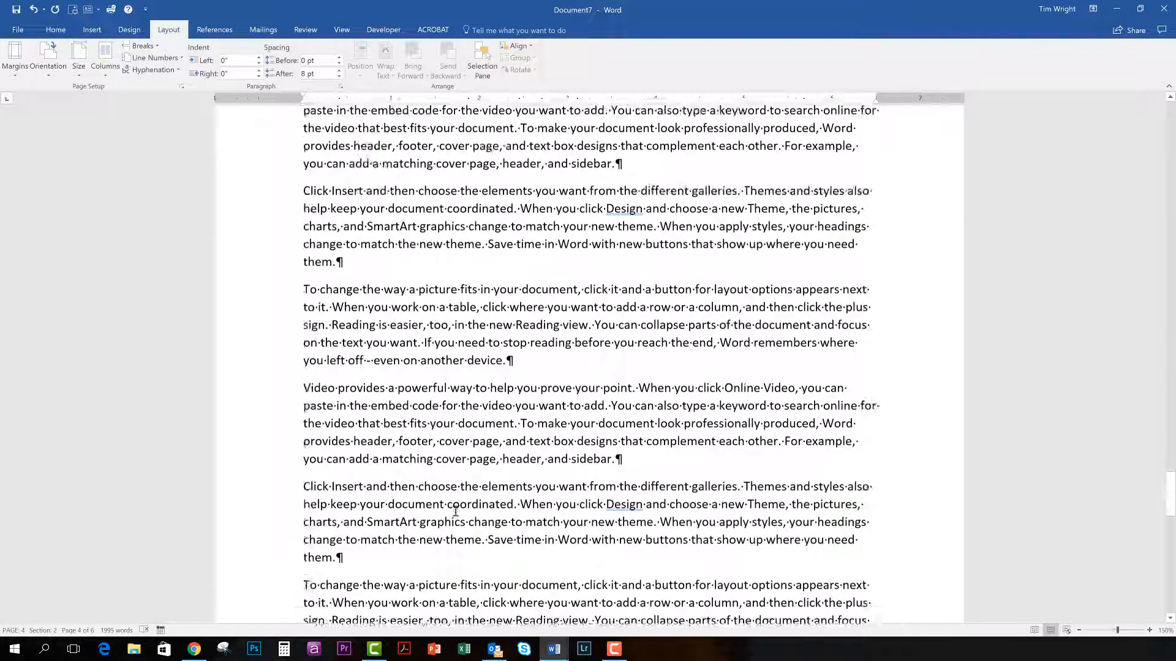
pyautogui.scroll(-3, 454, 512)
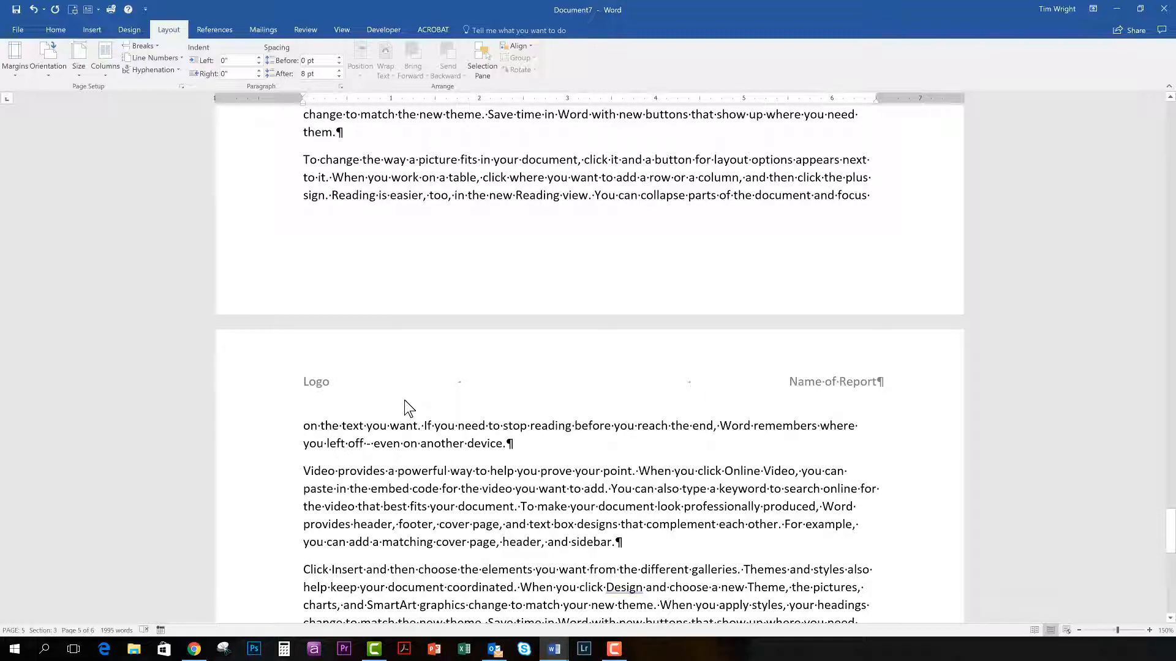
pyautogui.scroll(11, 411, 385)
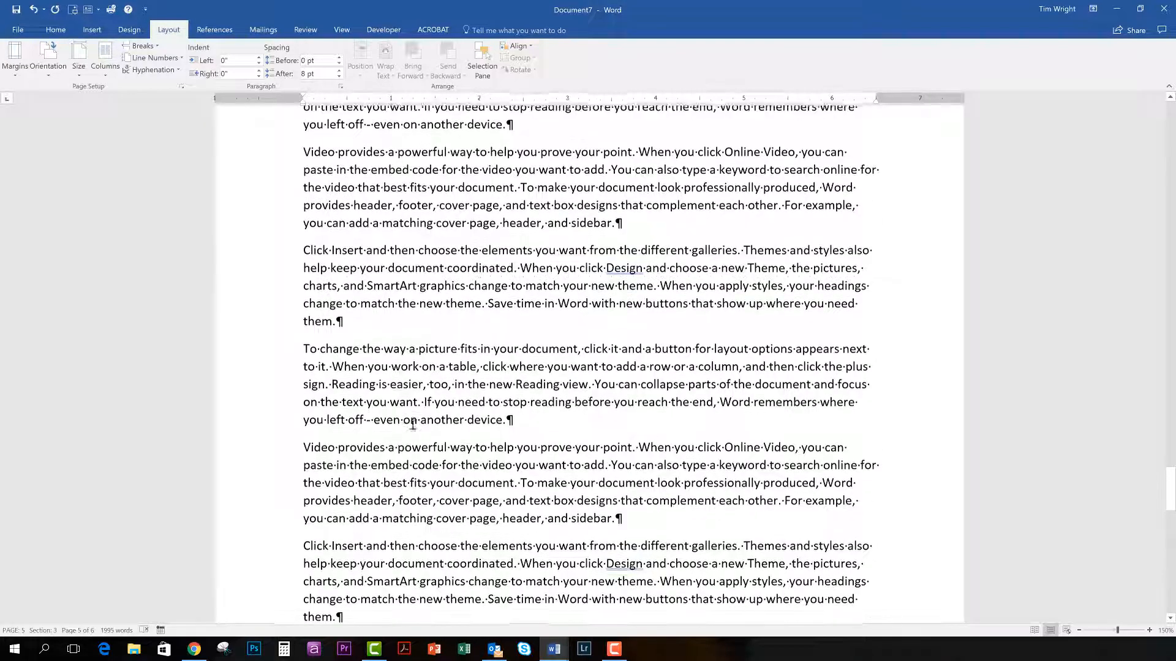
pyautogui.scroll(10, 412, 428)
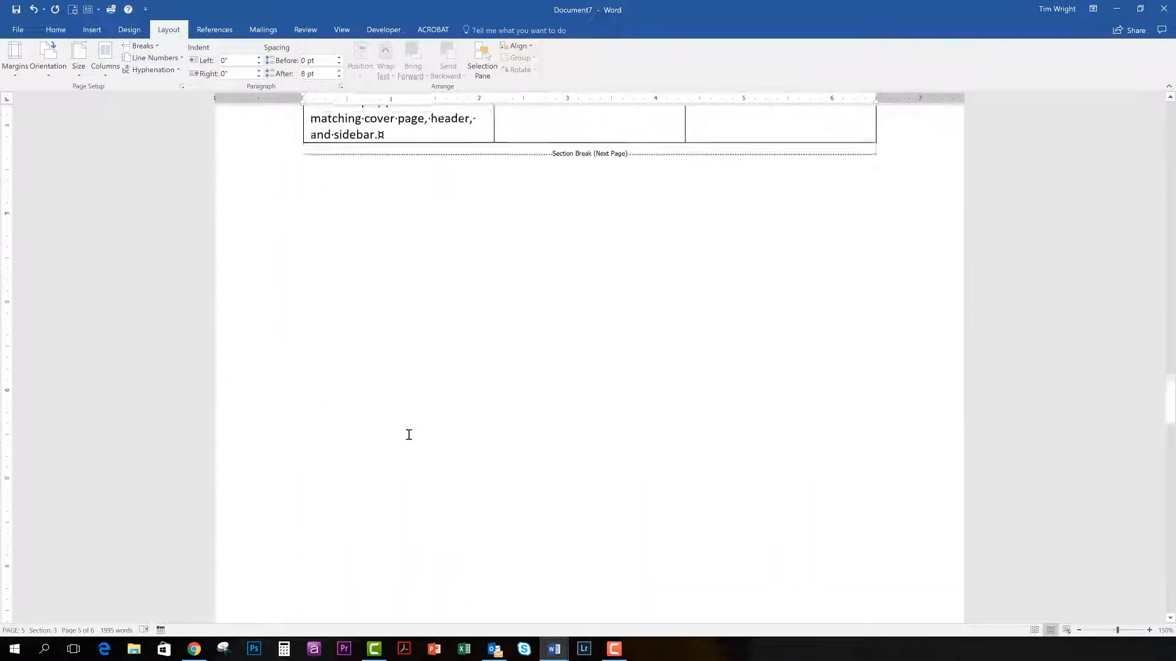
# Open the header of the table page in Section 2 for editing and turn off its Different First Page option.
pyautogui.scroll(12, 409, 435)
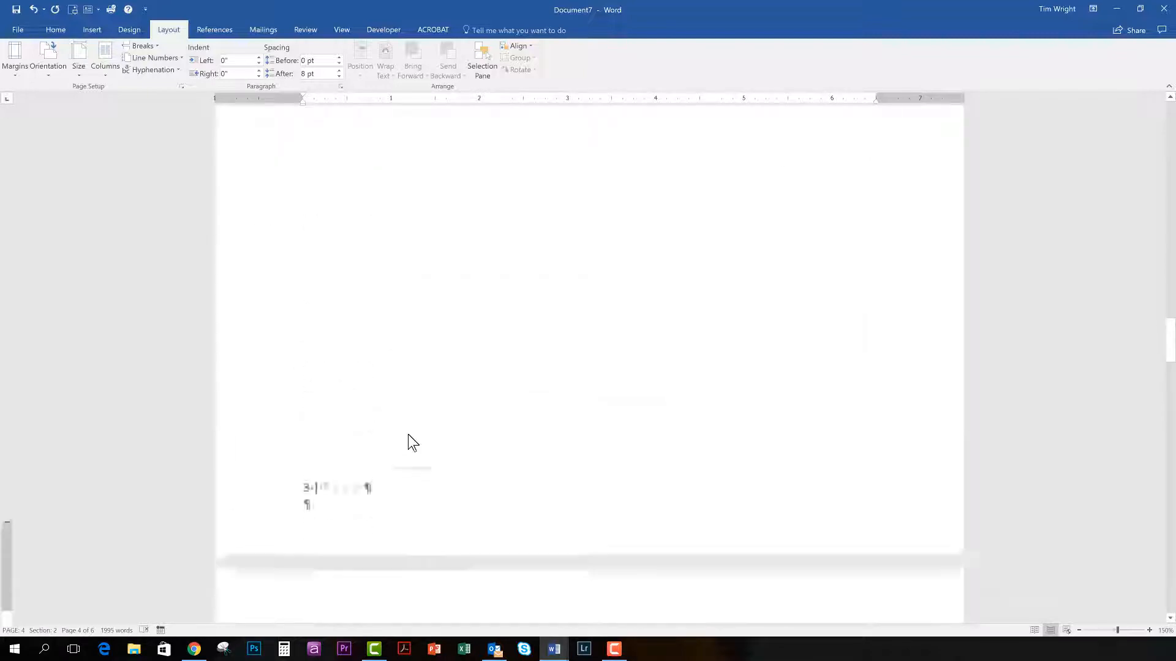
pyautogui.scroll(-6, 408, 435)
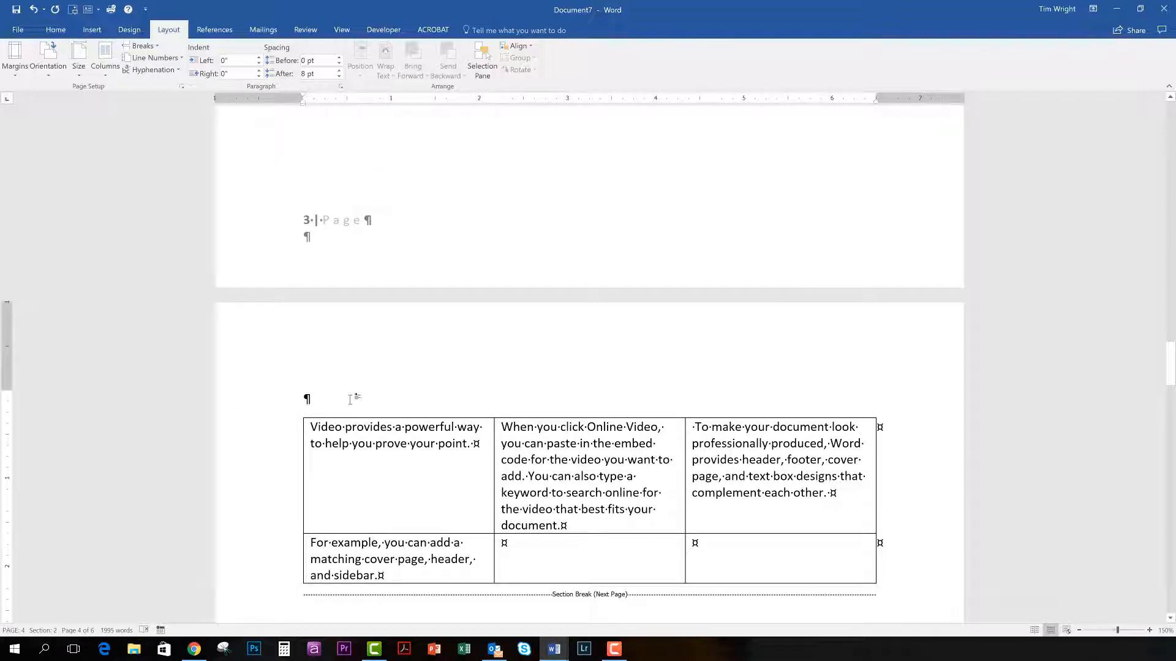
pyautogui.doubleClick(395, 333)
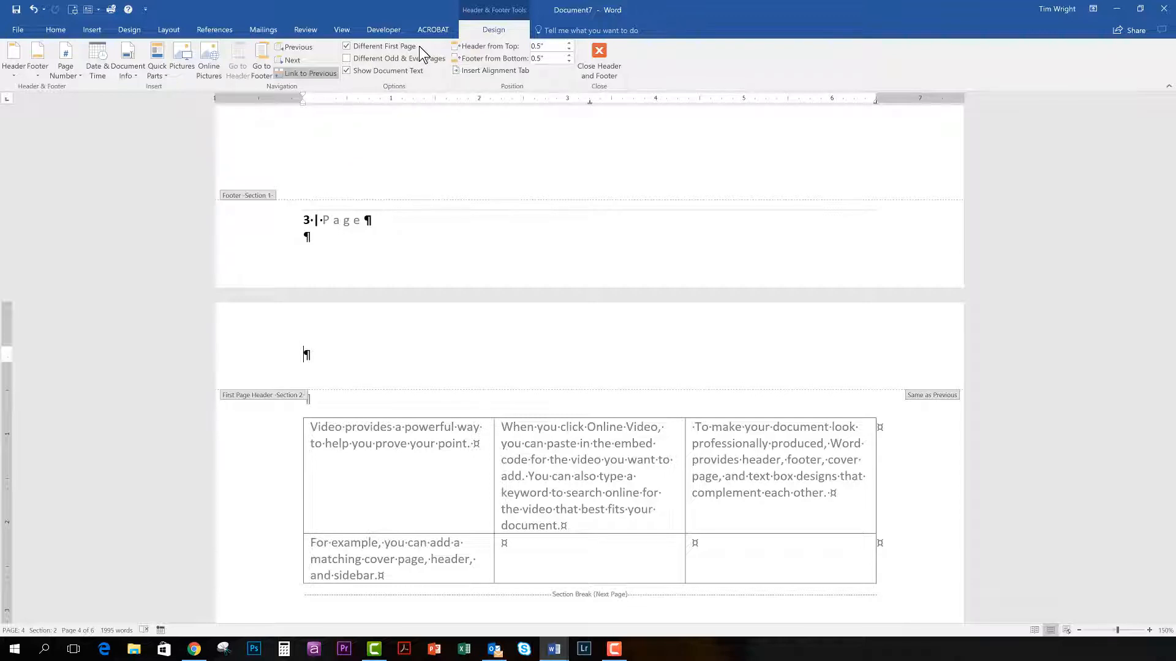
pyautogui.click(347, 47)
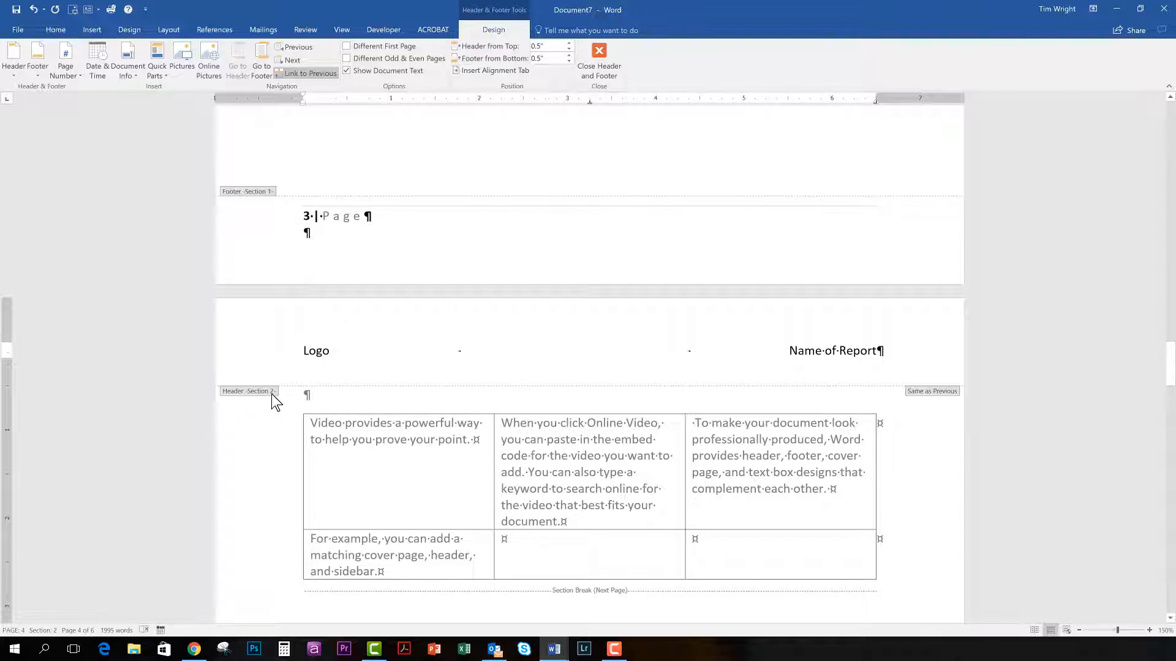
# Unlink the Section 2 header on the table page from the previous section's header.
pyautogui.scroll(10, 271, 395)
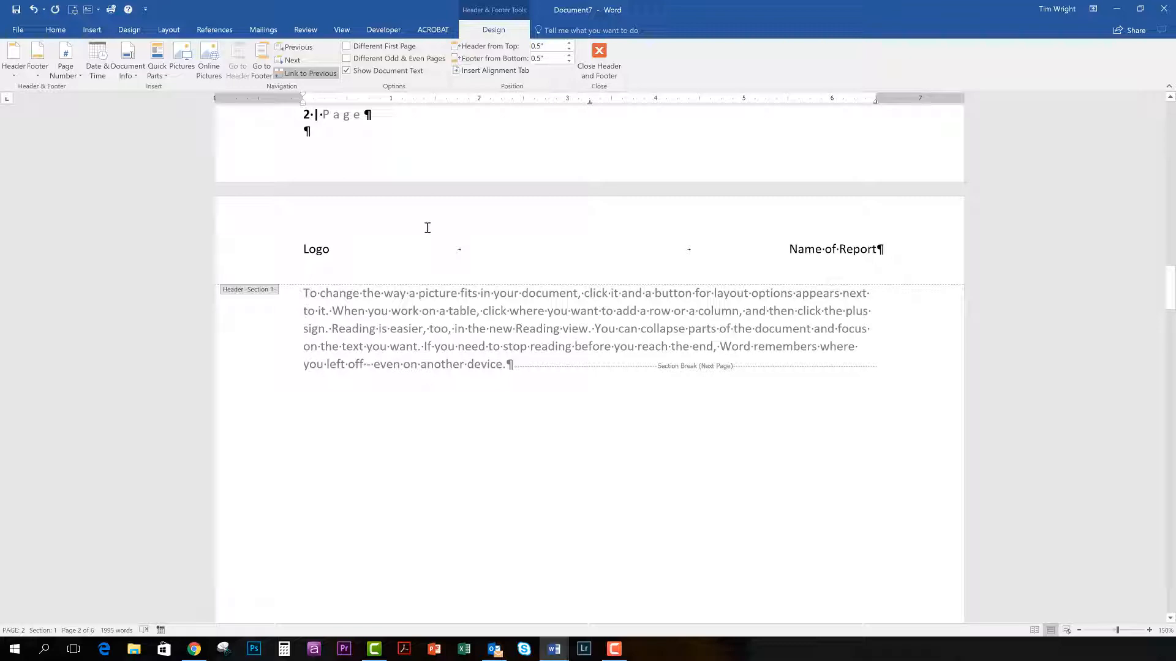
pyautogui.scroll(-8, 358, 365)
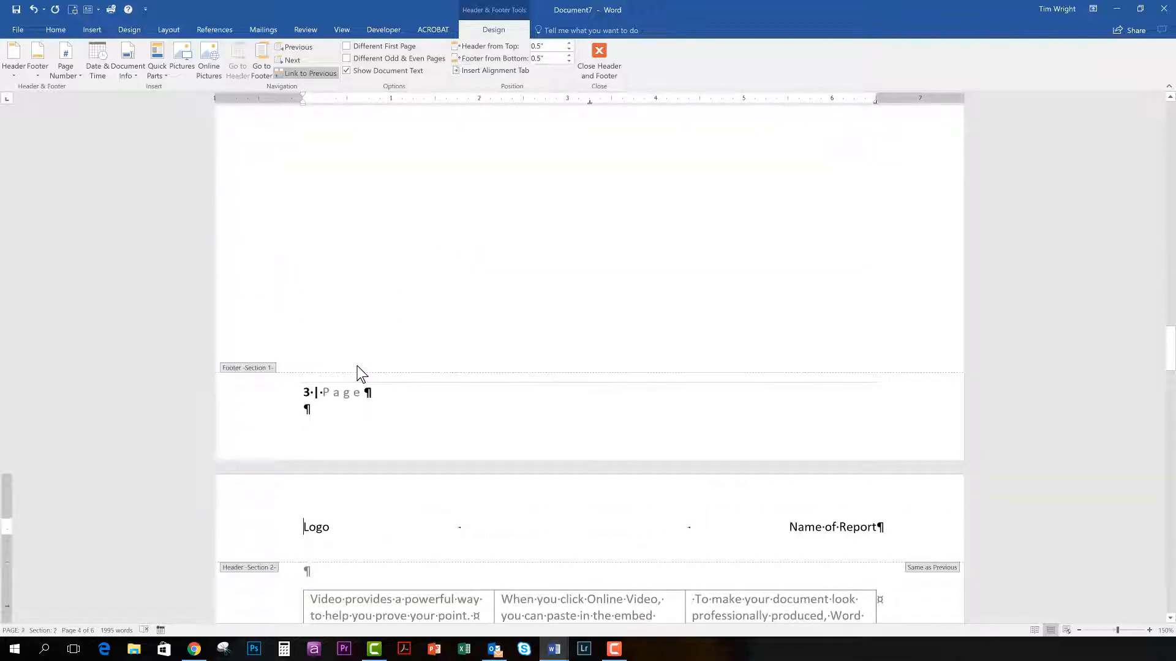
pyautogui.scroll(-3, 357, 367)
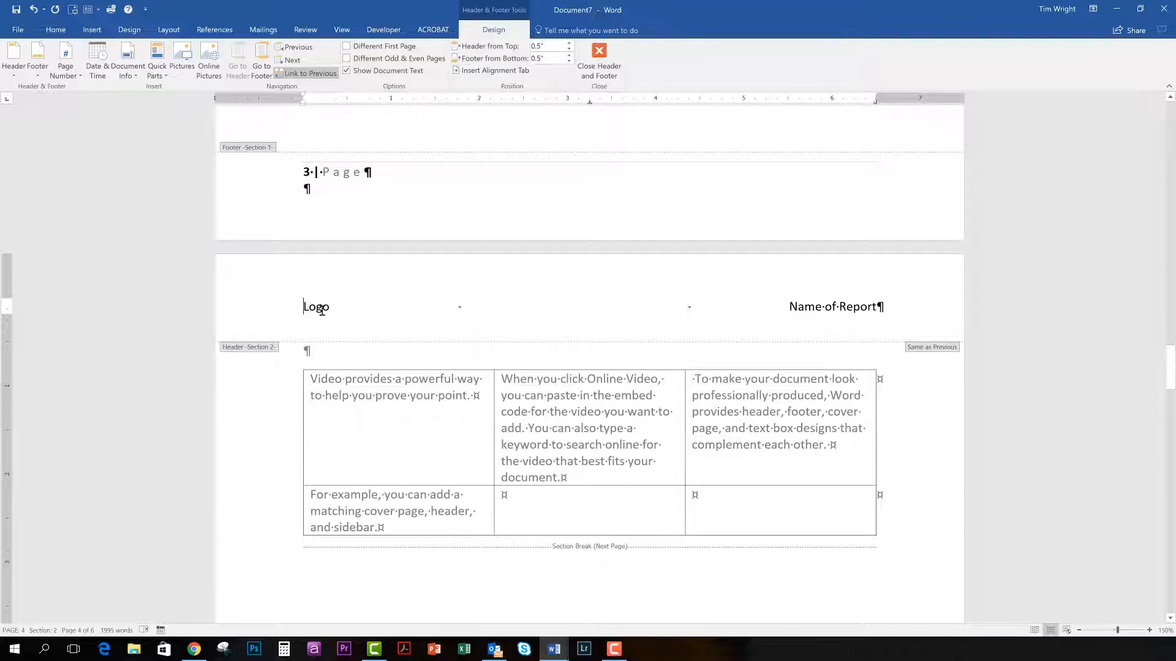
pyautogui.click(309, 72)
pyautogui.scroll(3, 331, 436)
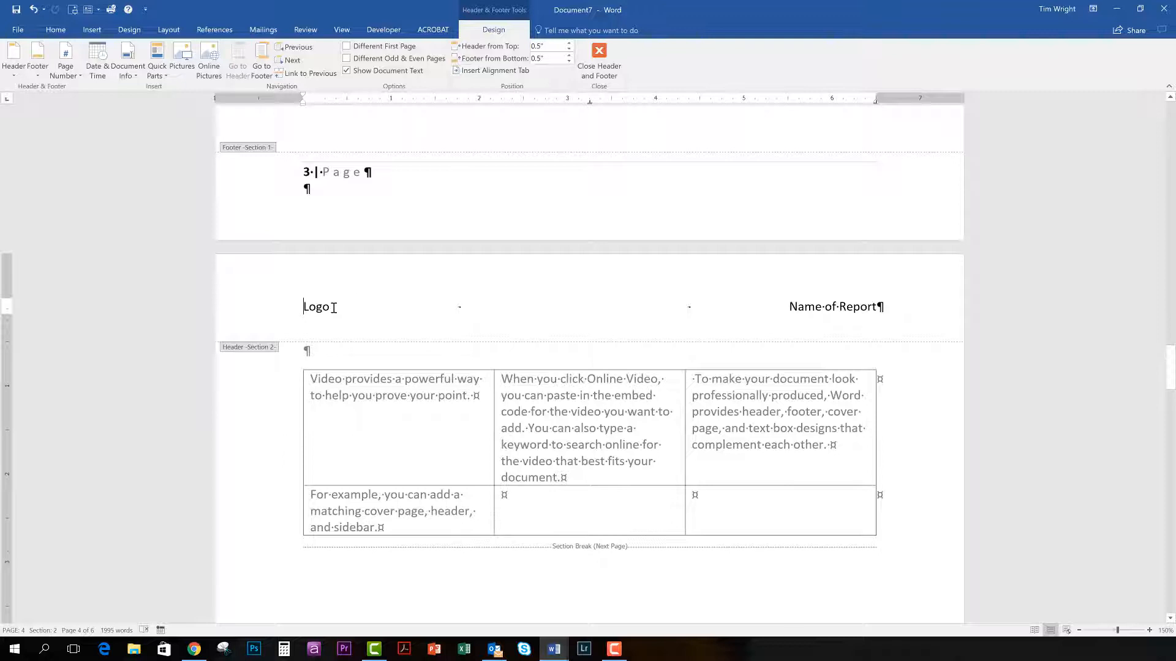
# Change the table page's header text to "No Logo" in place of "Logo" and "Confidential" in place of "Name of Report".
pyautogui.moveTo(334, 308); pyautogui.dragTo(306, 306)
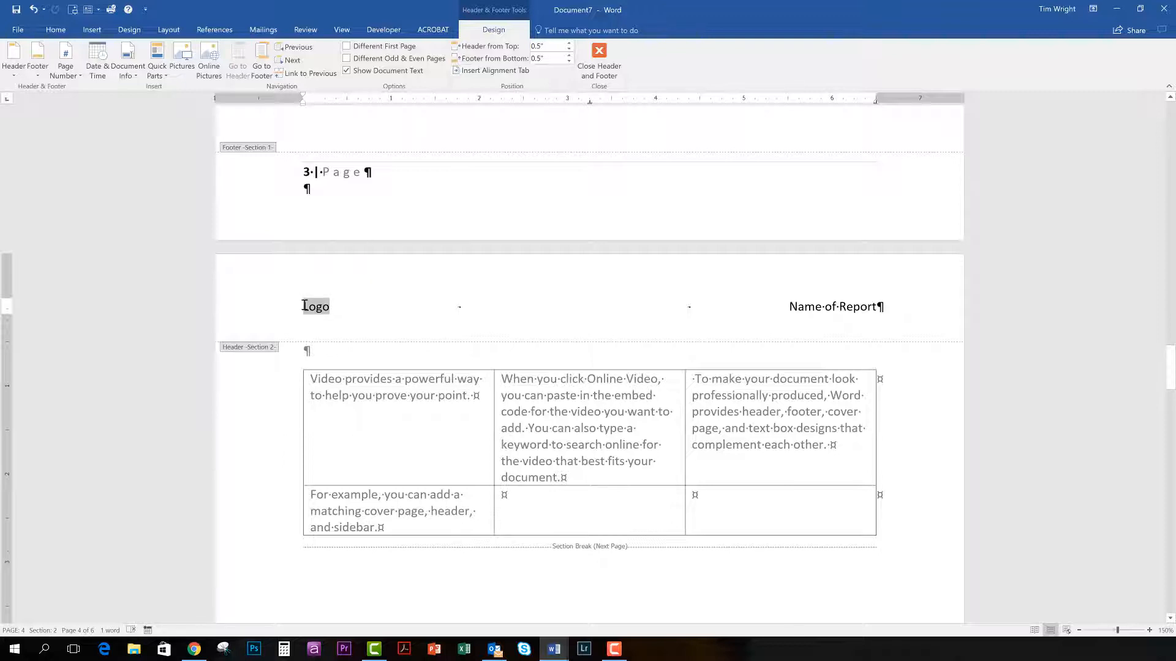
pyautogui.write('No Logo')
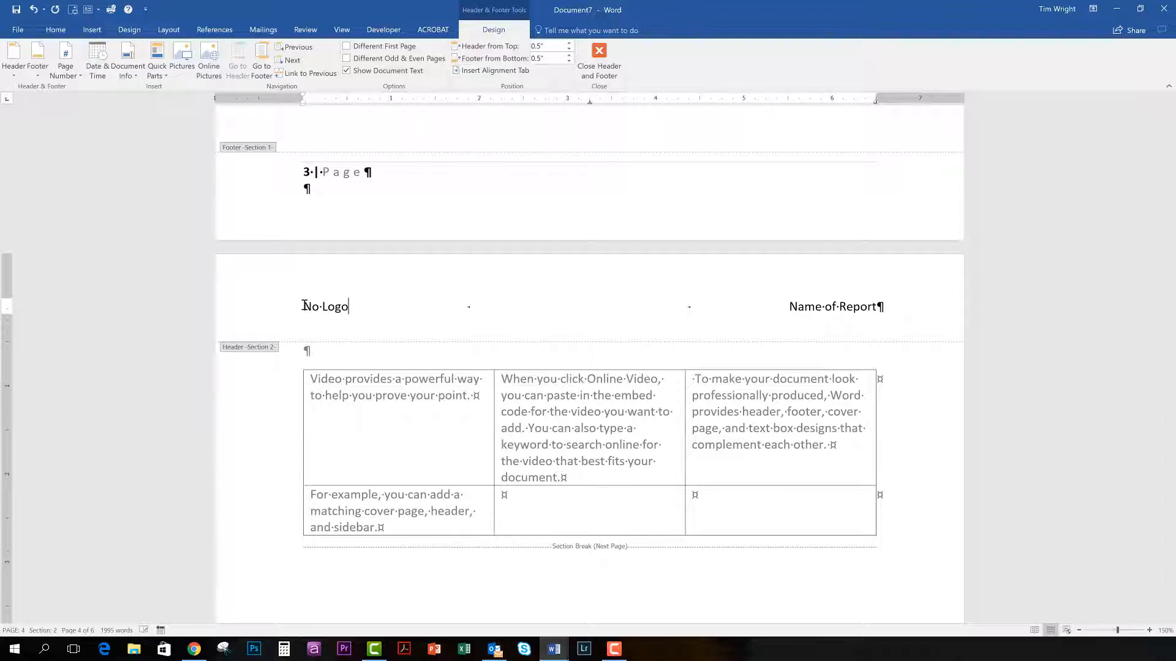
pyautogui.click(790, 307)
pyautogui.moveTo(792, 306); pyautogui.dragTo(863, 306)
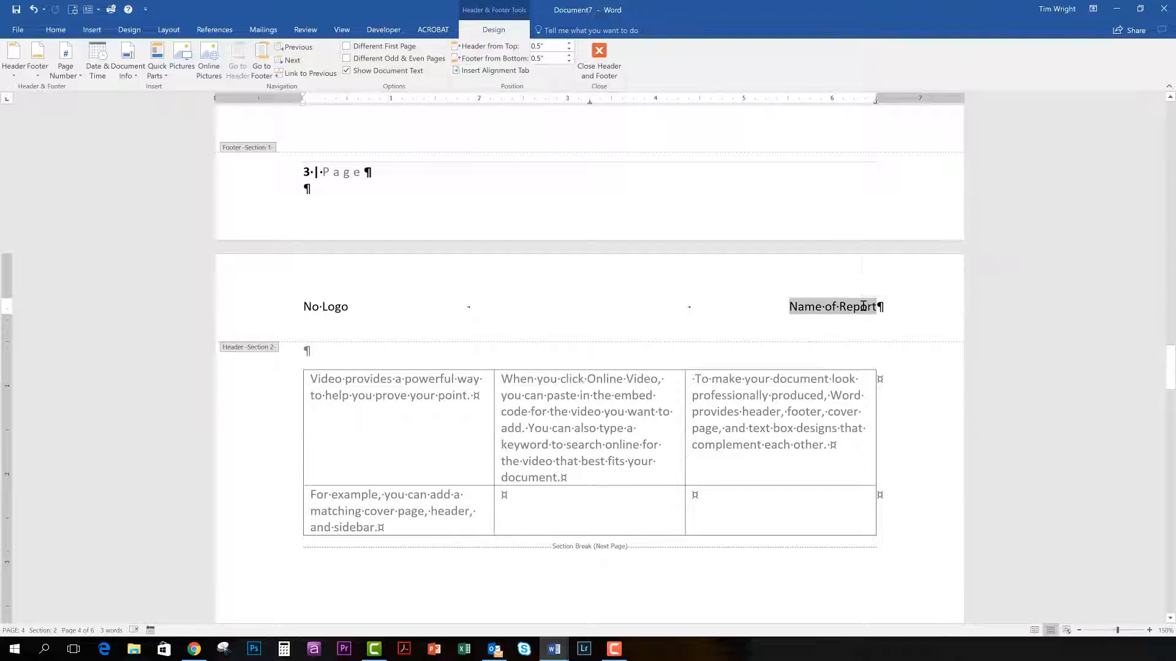
pyautogui.write('Confidential')
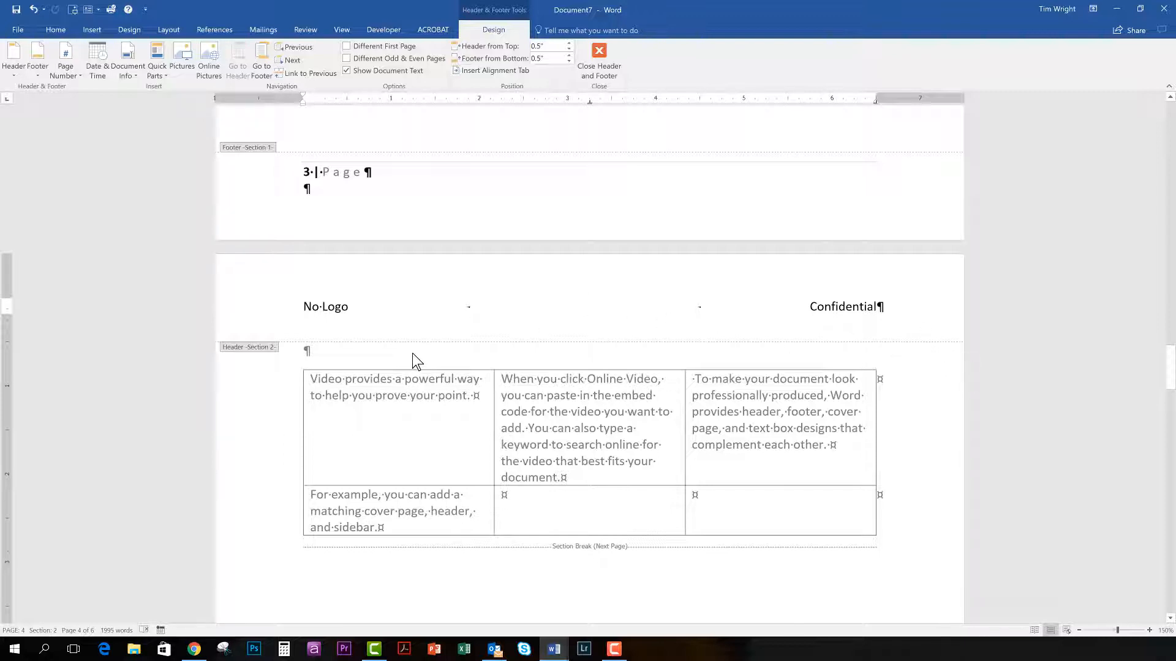
# Unlink the first page header of Section 3, on the page after the table, from the previous section.
pyautogui.scroll(-8, 413, 354)
pyautogui.scroll(-3, 413, 374)
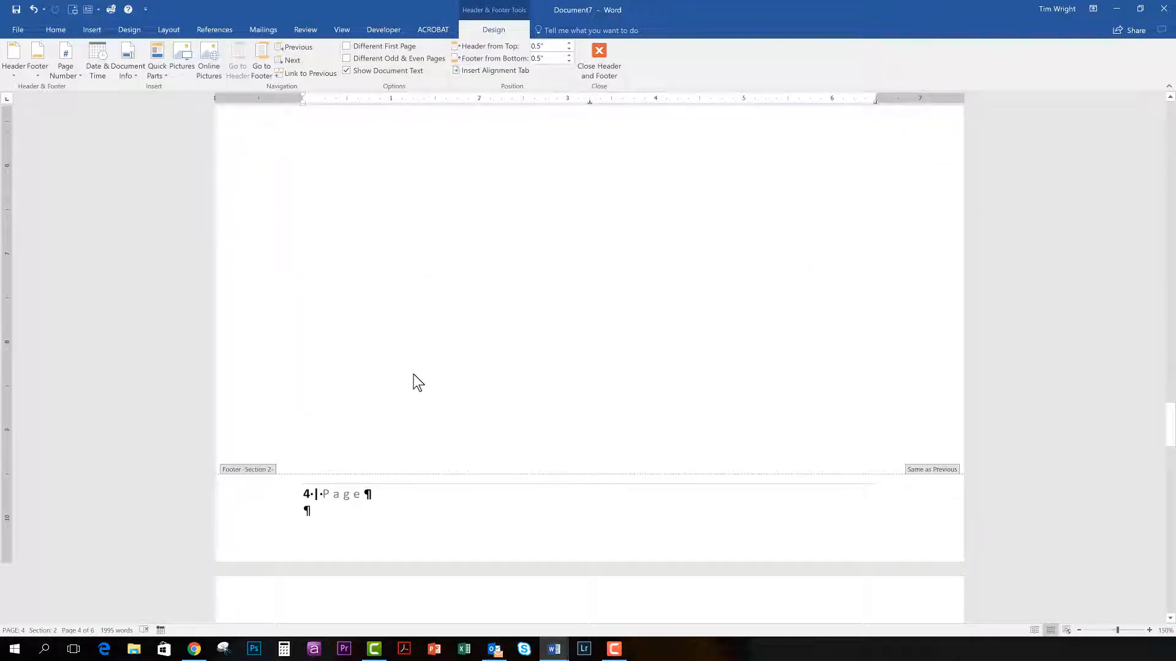
pyautogui.scroll(-1, 413, 381)
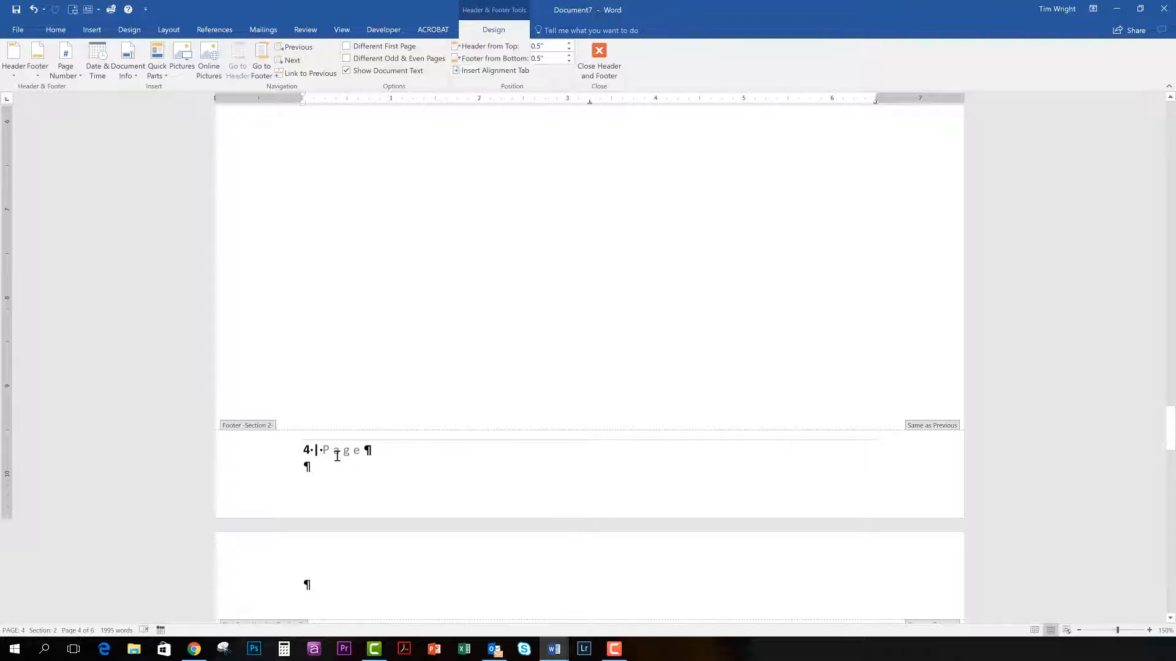
pyautogui.scroll(-3, 337, 456)
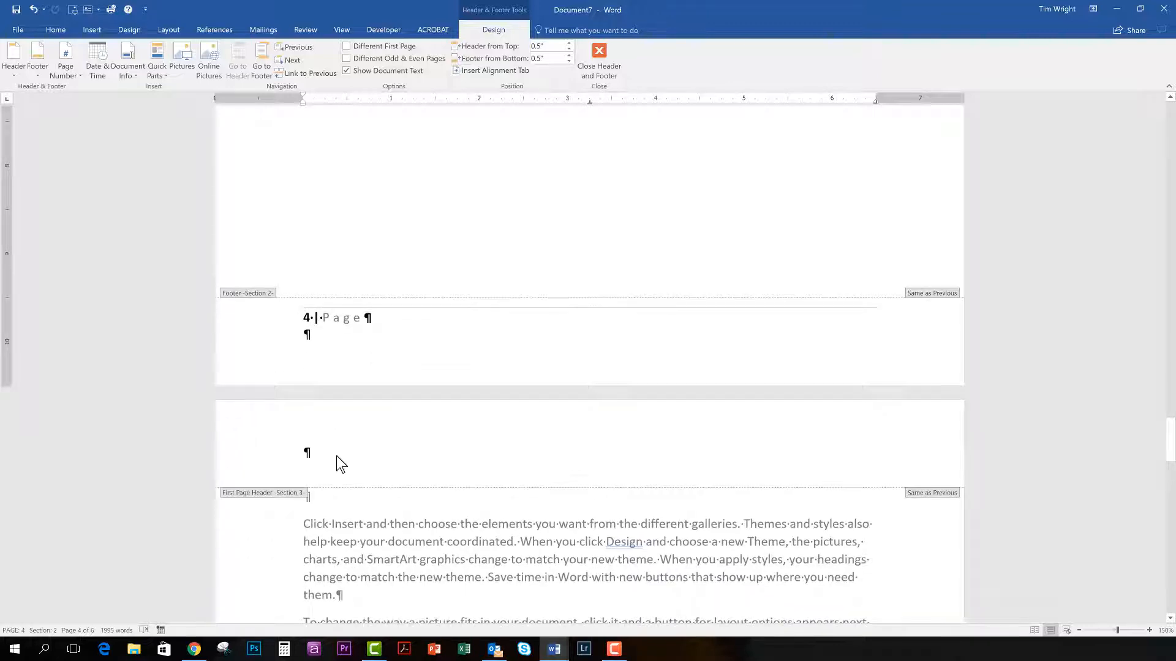
pyautogui.scroll(-3, 336, 457)
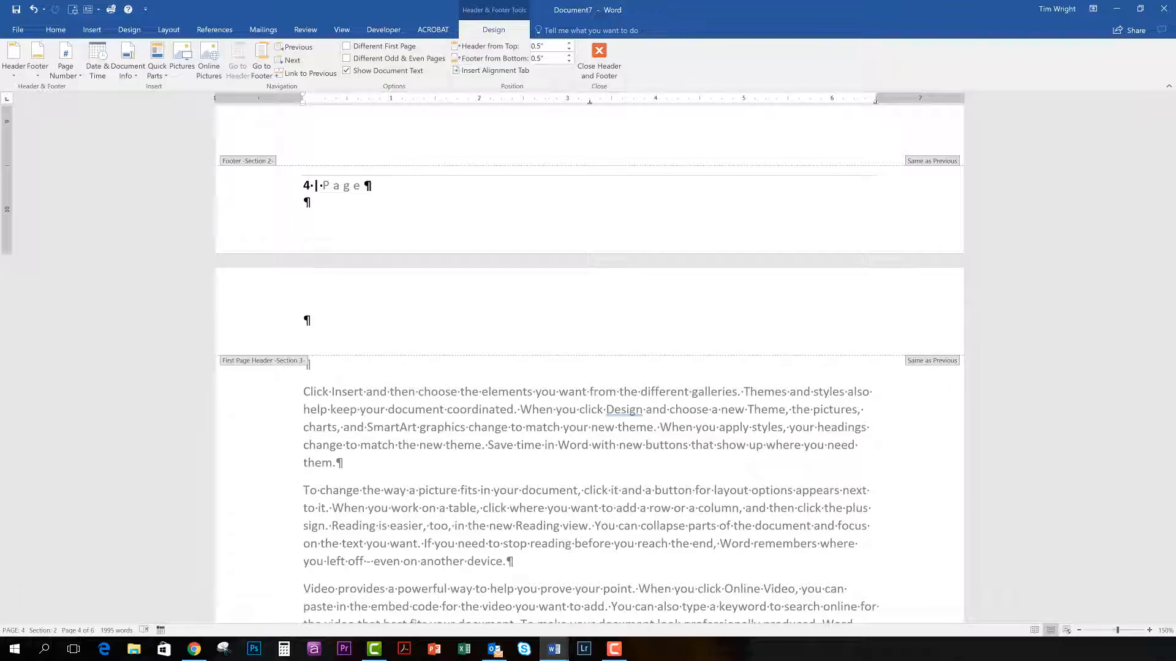
pyautogui.click(393, 362)
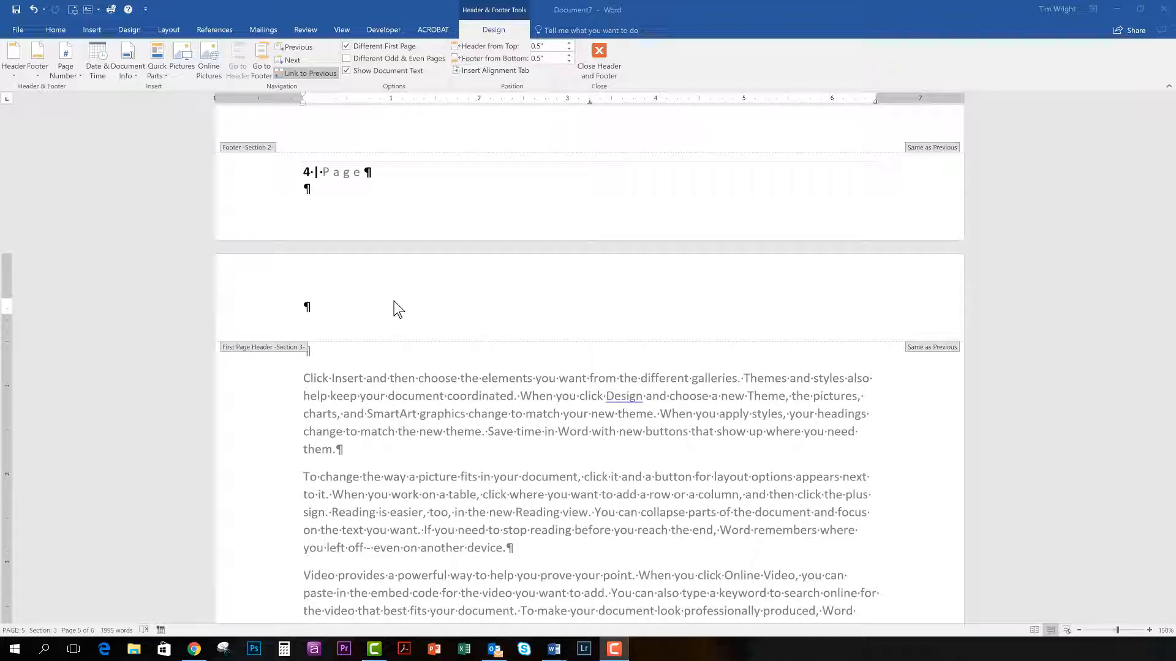
pyautogui.click(308, 75)
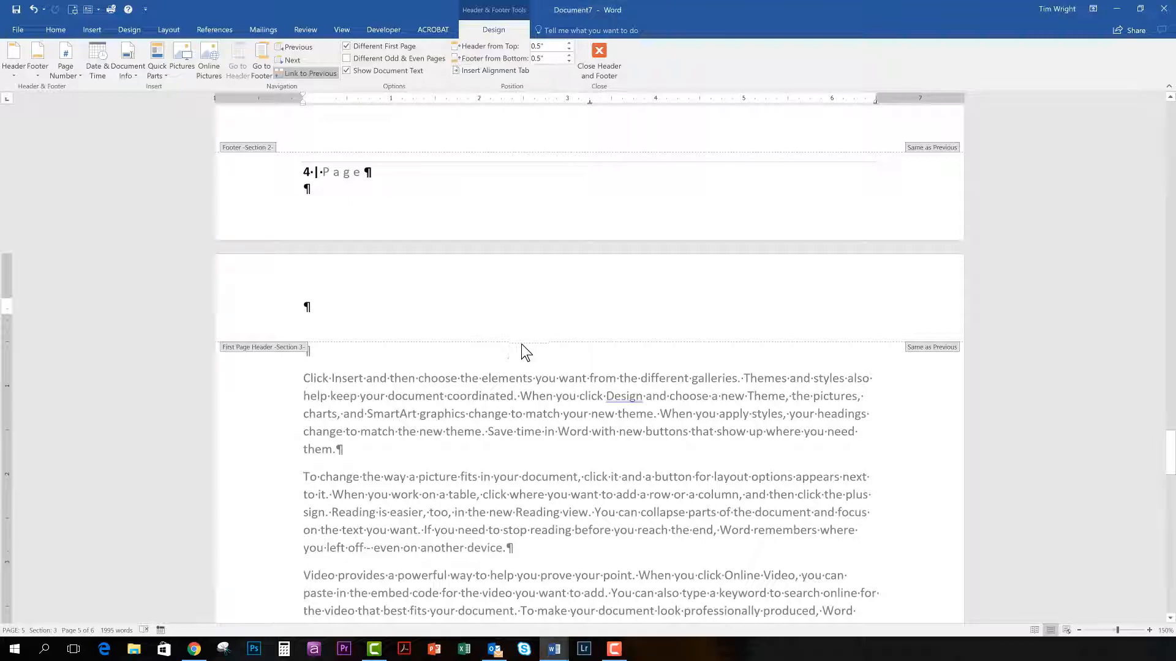
pyautogui.click(290, 74)
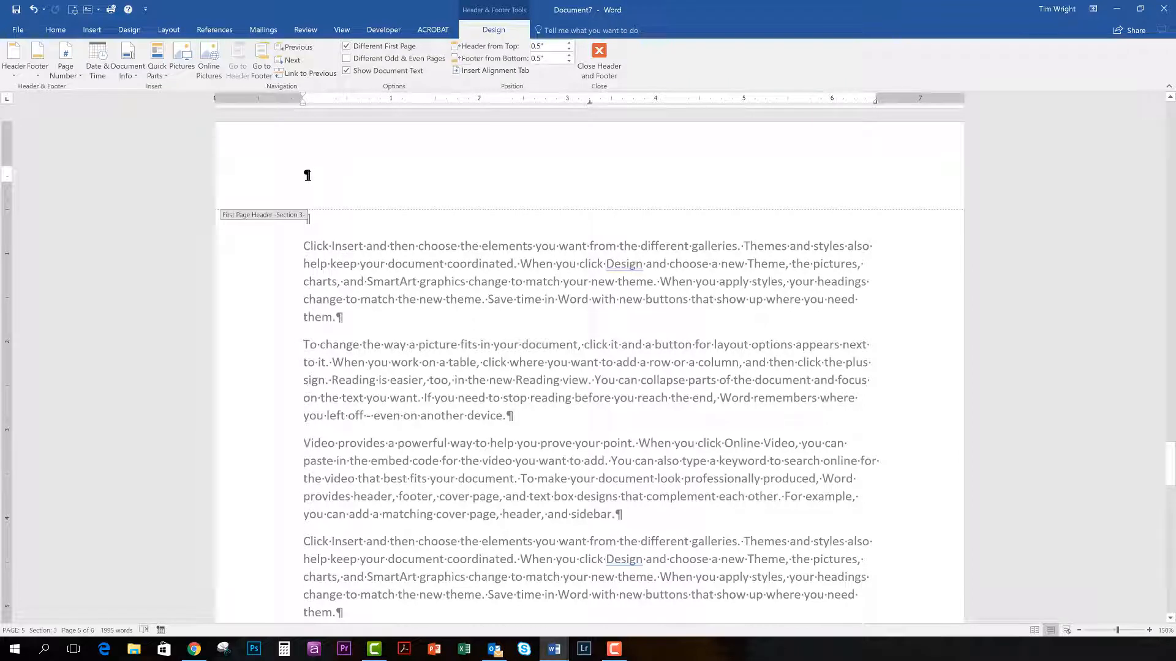
# Enter "Logo" at the left and "Name of Report" at the right of the Section 3 first page header.
pyautogui.write('Logo')
pyautogui.press('Tab')
pyautogui.press('Tab')
pyautogui.write('Na')
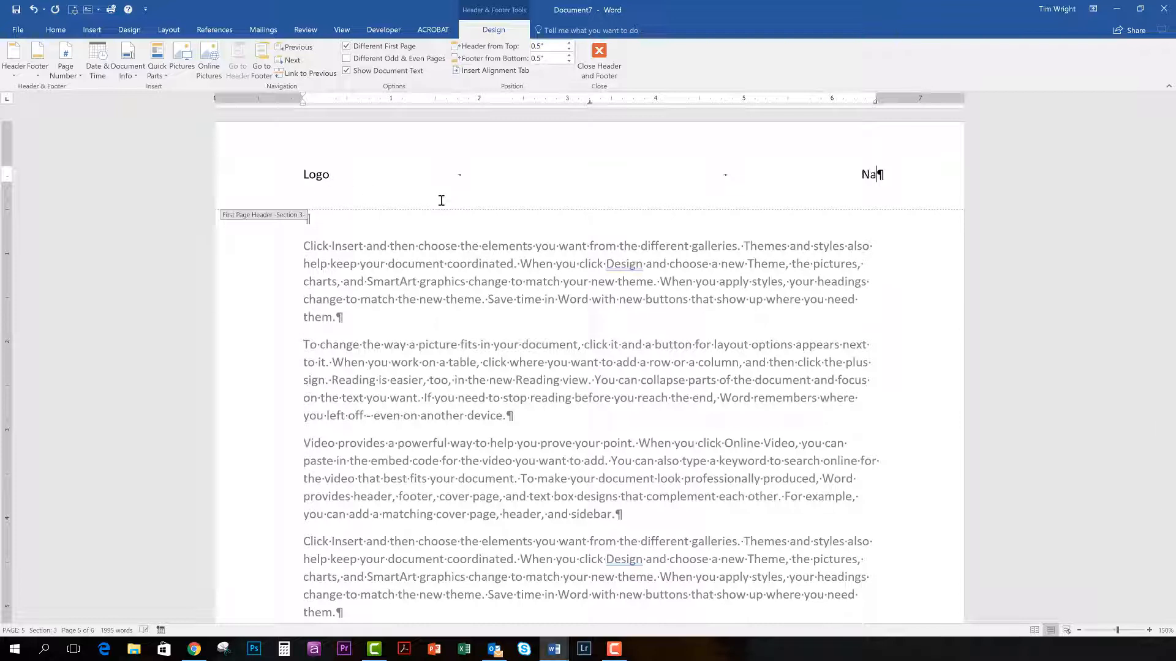
pyautogui.write('me of Report')
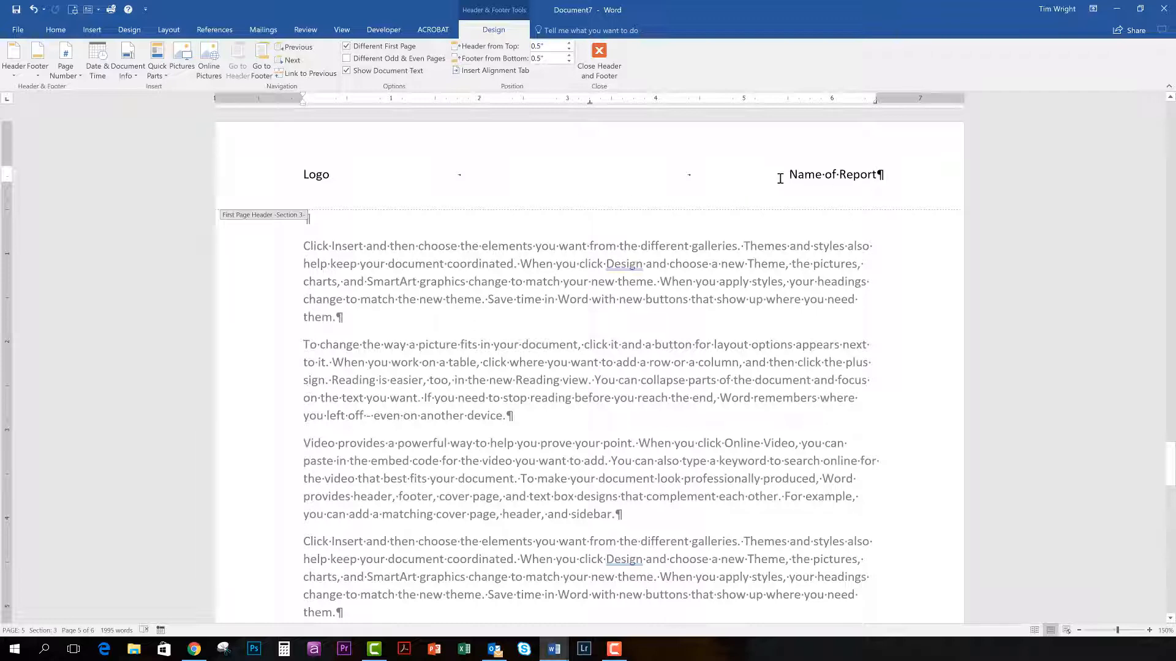
# Turn off the Different First Page option for Section 3 from its first page footer.
pyautogui.scroll(-4, 517, 283)
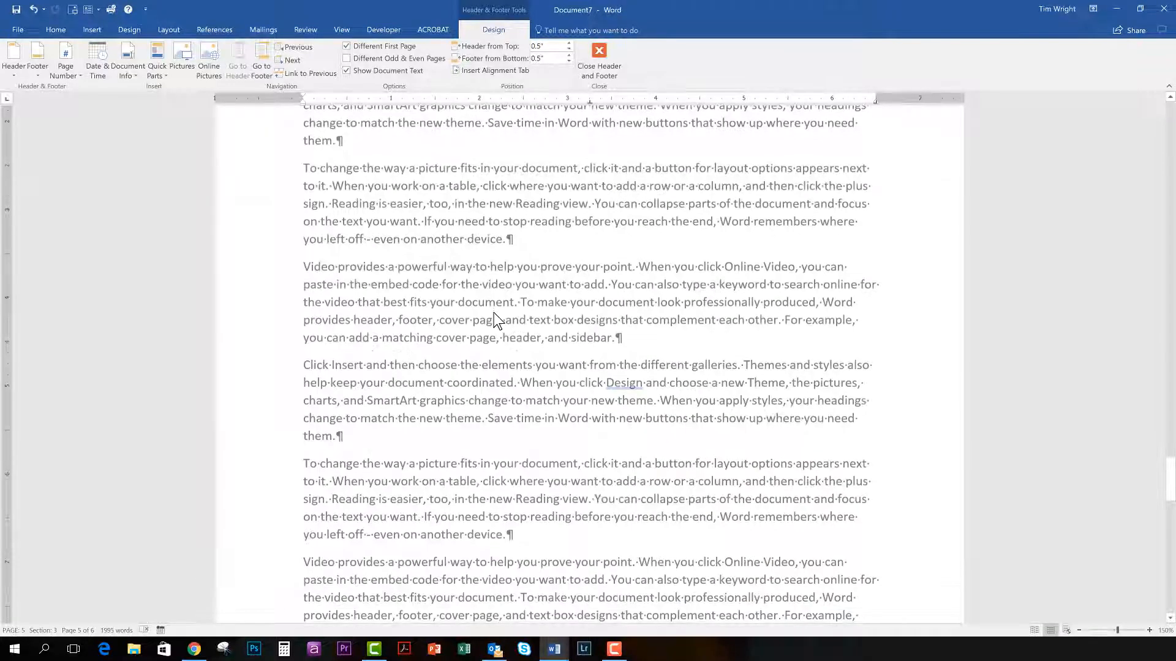
pyautogui.scroll(12, 484, 368)
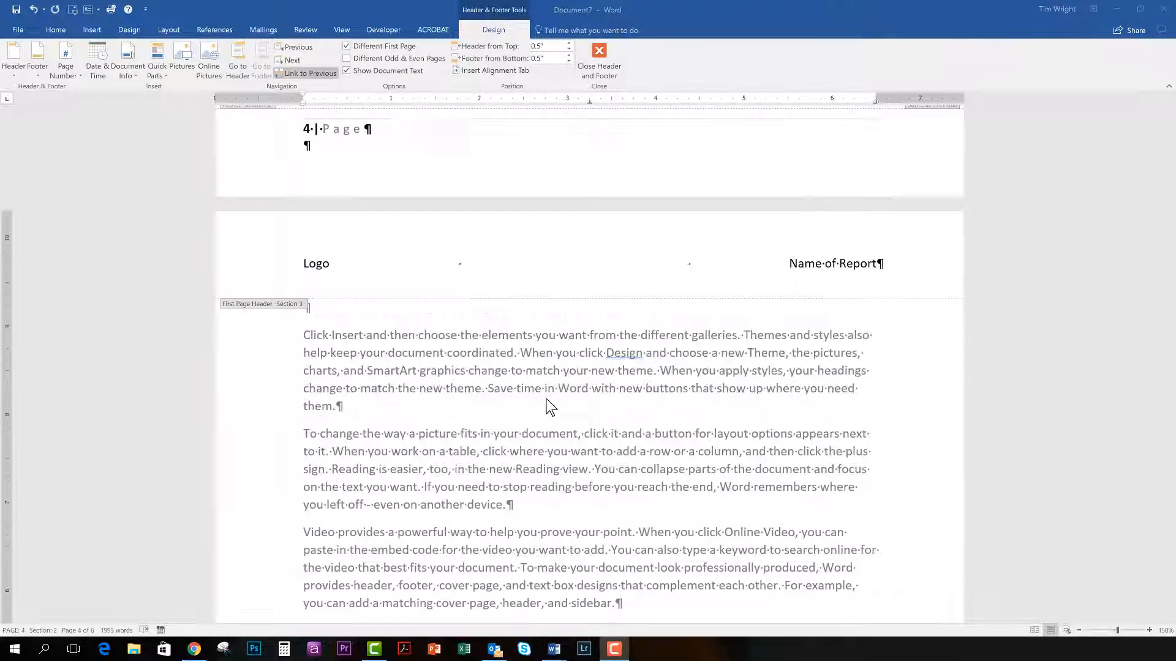
pyautogui.scroll(-4, 547, 407)
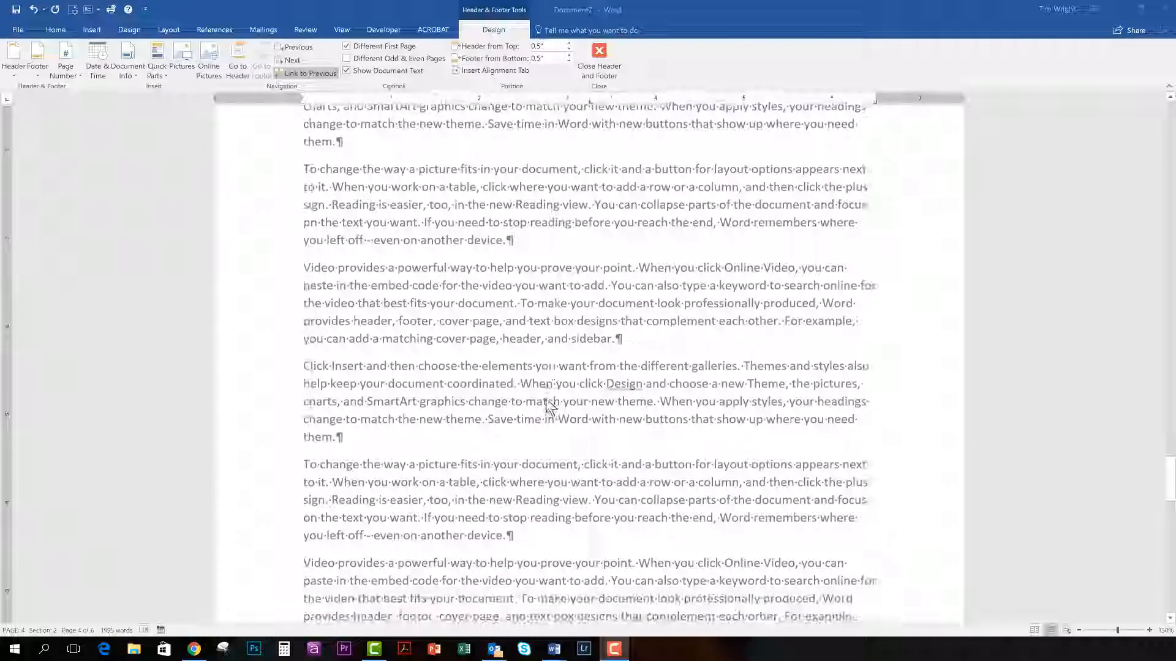
pyautogui.scroll(-7, 549, 406)
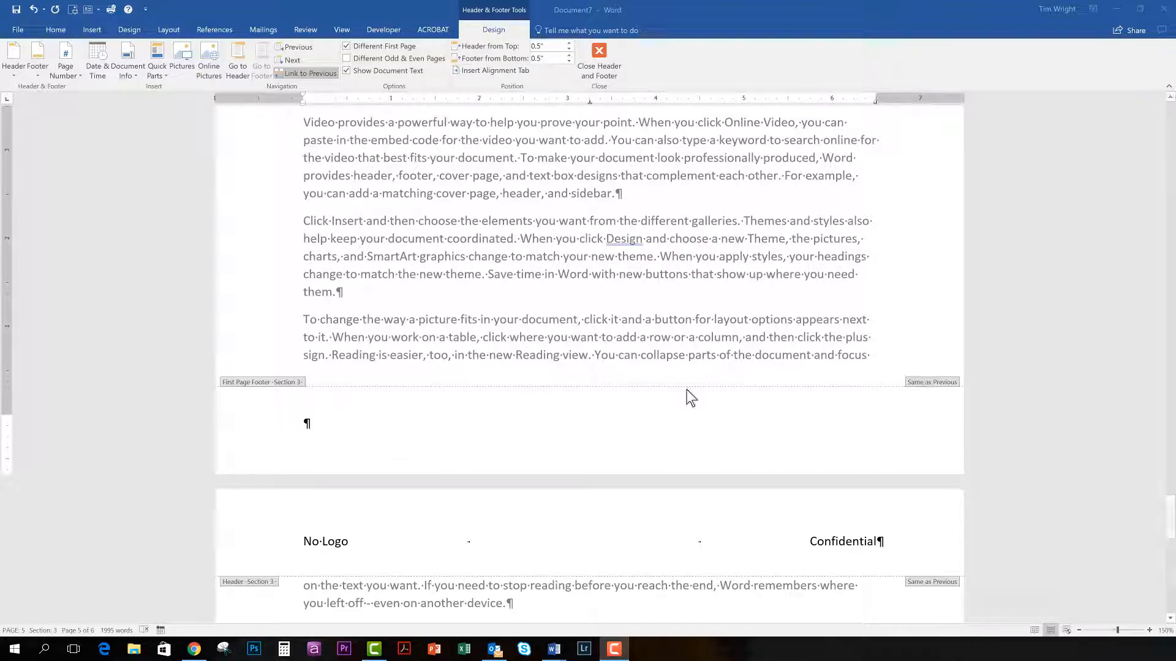
pyautogui.scroll(10, 500, 423)
pyautogui.scroll(5, 502, 419)
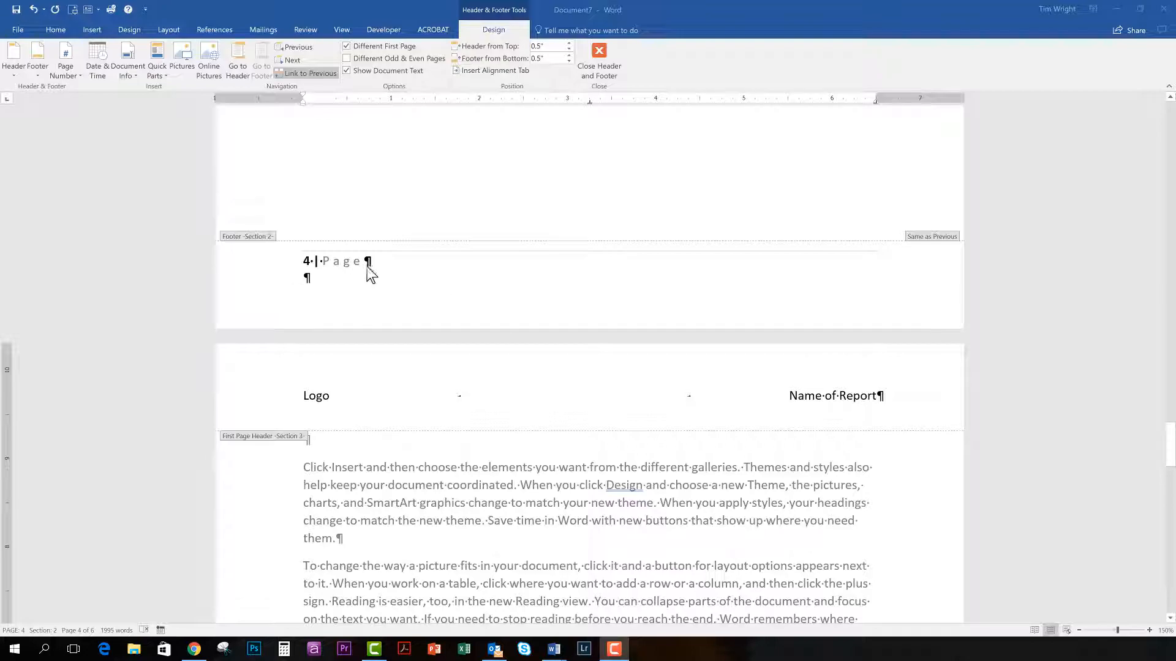
pyautogui.scroll(-15, 504, 367)
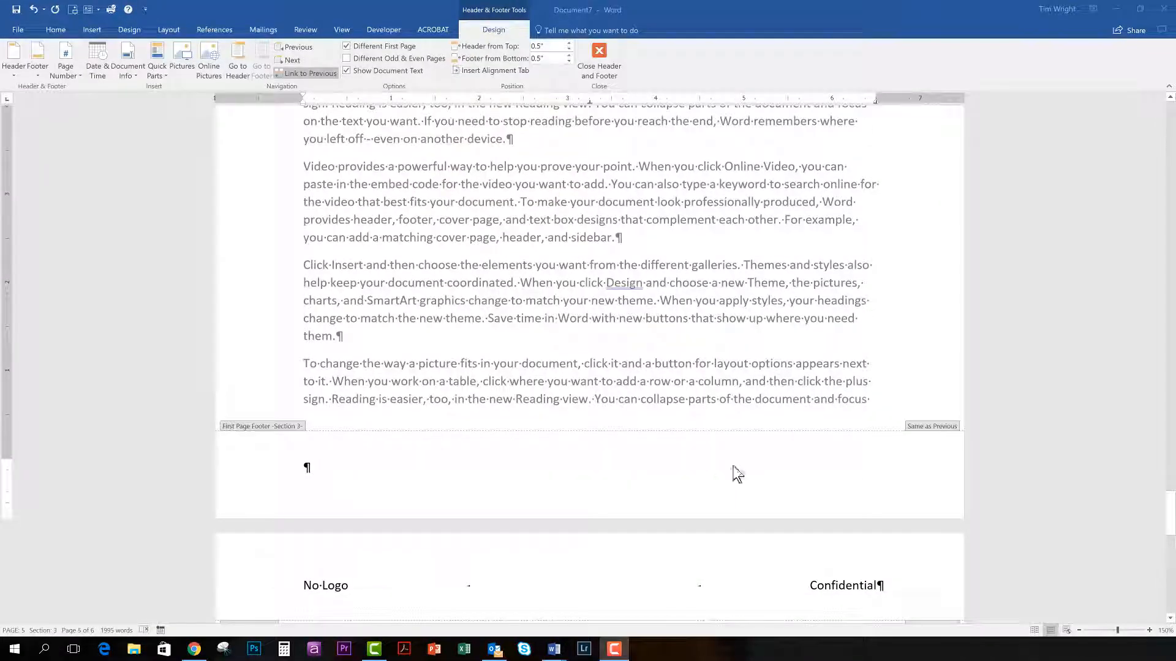
pyautogui.click(308, 469)
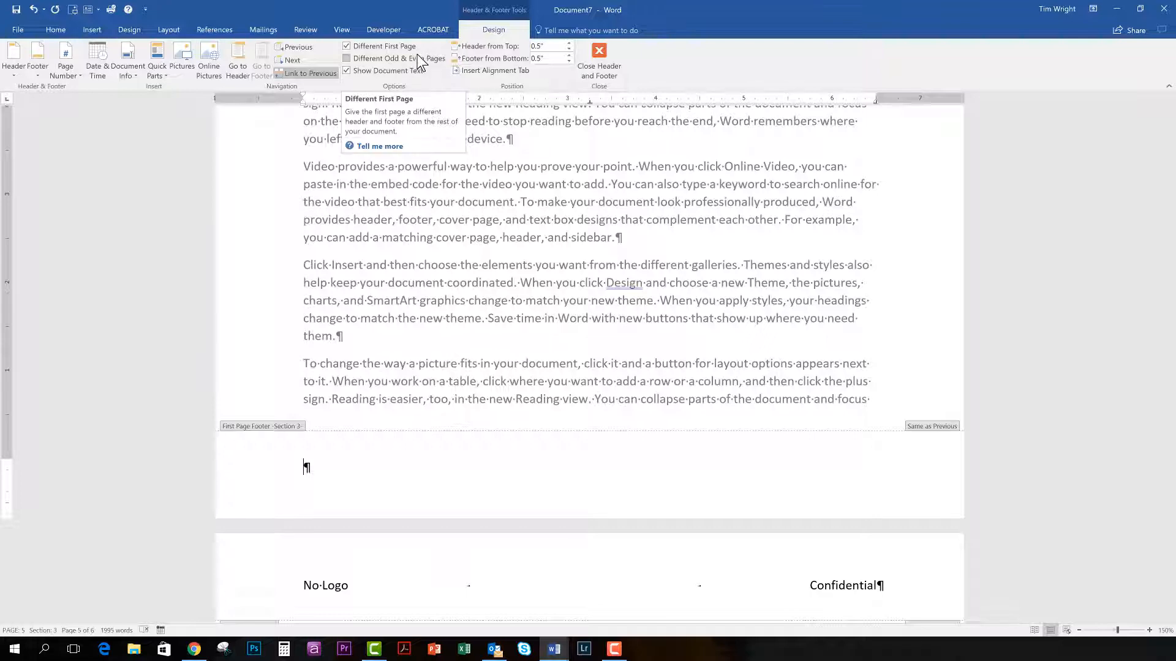
pyautogui.click(347, 46)
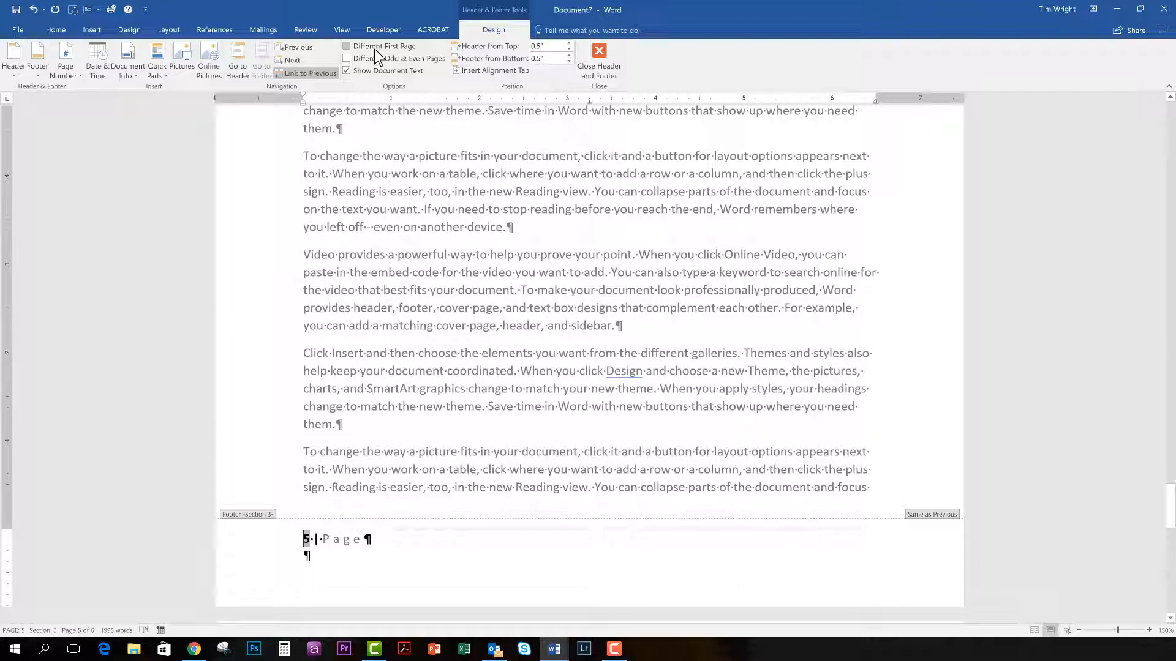
# Compare the Section 3 headers and footers with the header on the table page.
pyautogui.scroll(-1, 410, 416)
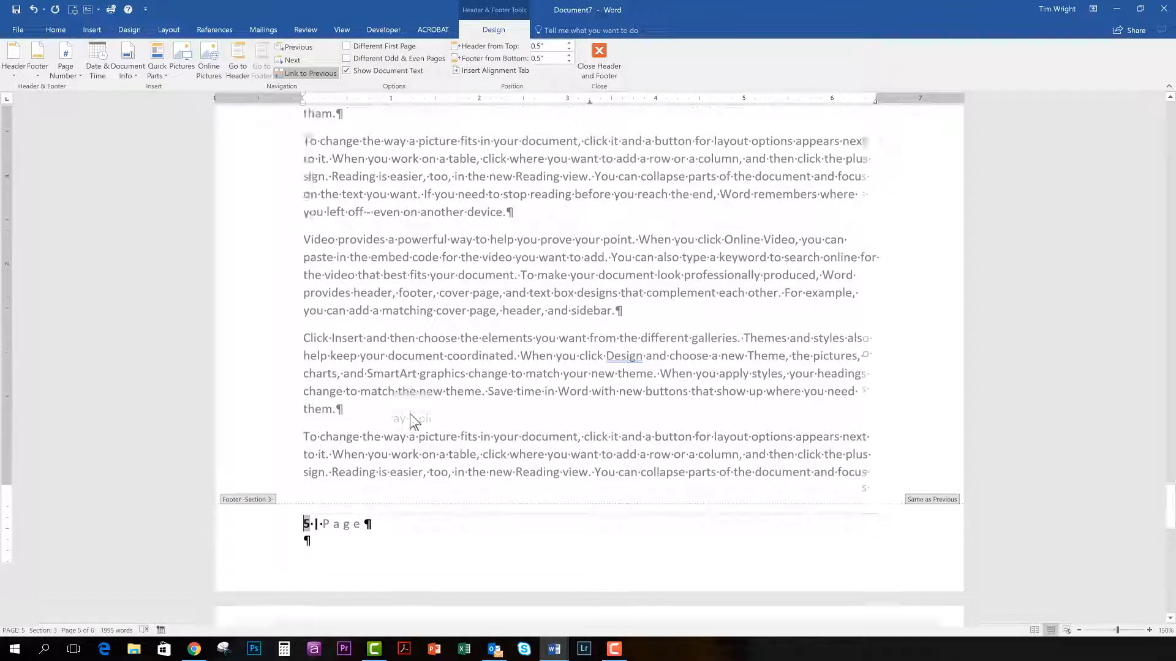
pyautogui.scroll(-2, 410, 415)
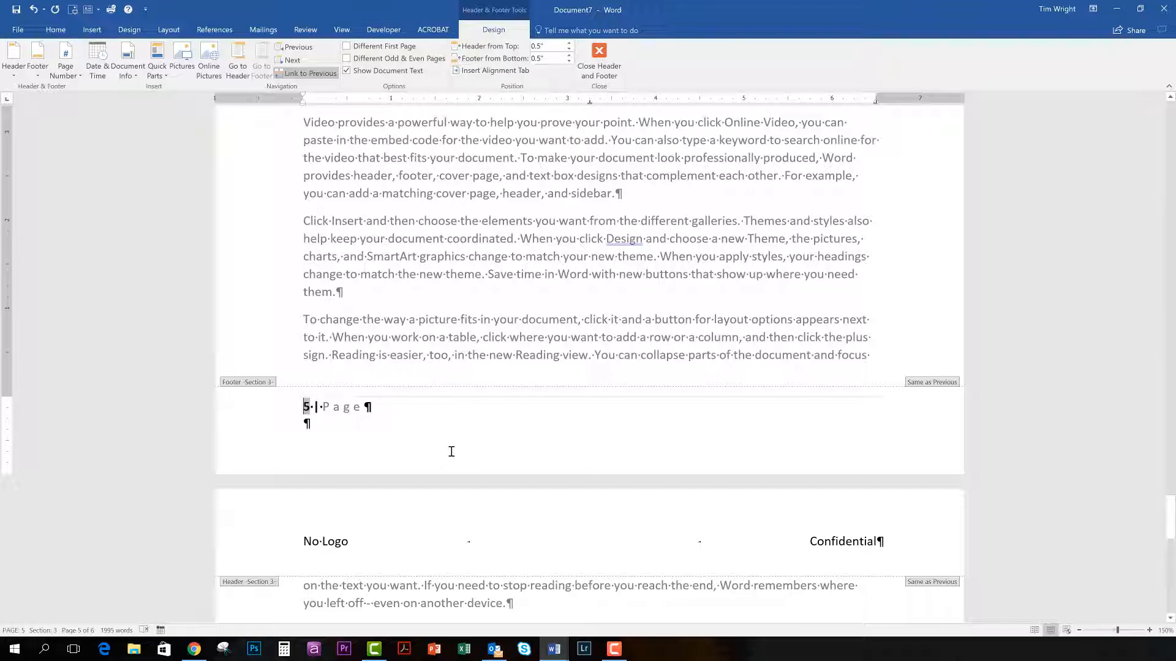
pyautogui.scroll(-1, 451, 449)
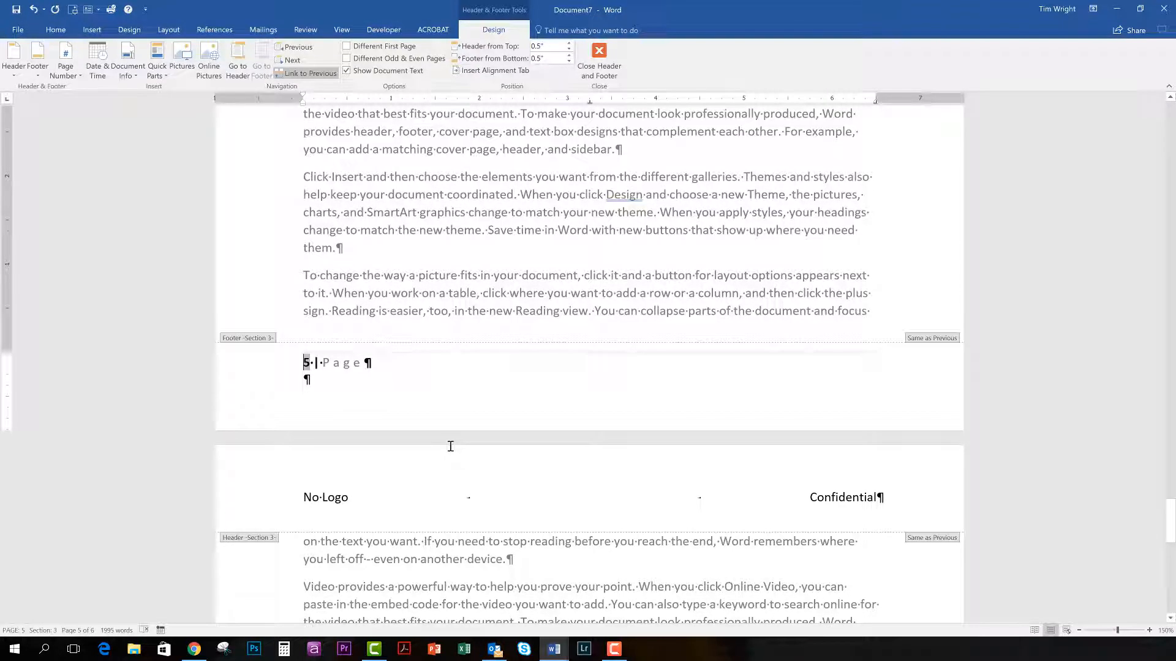
pyautogui.scroll(15, 450, 445)
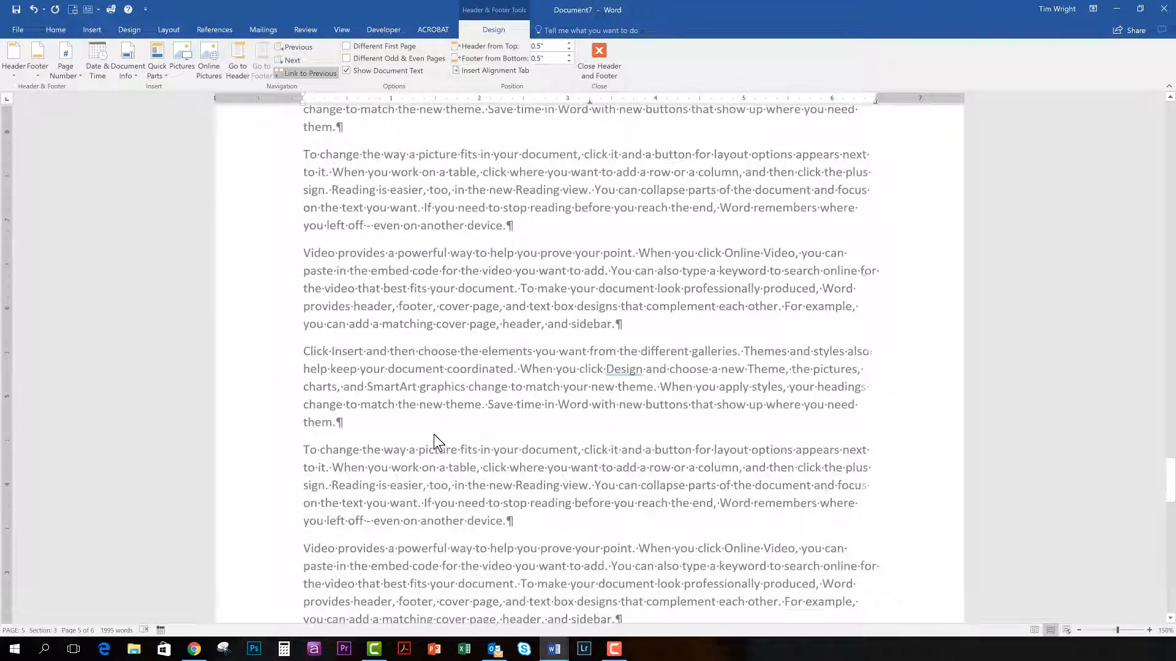
pyautogui.scroll(1, 439, 414)
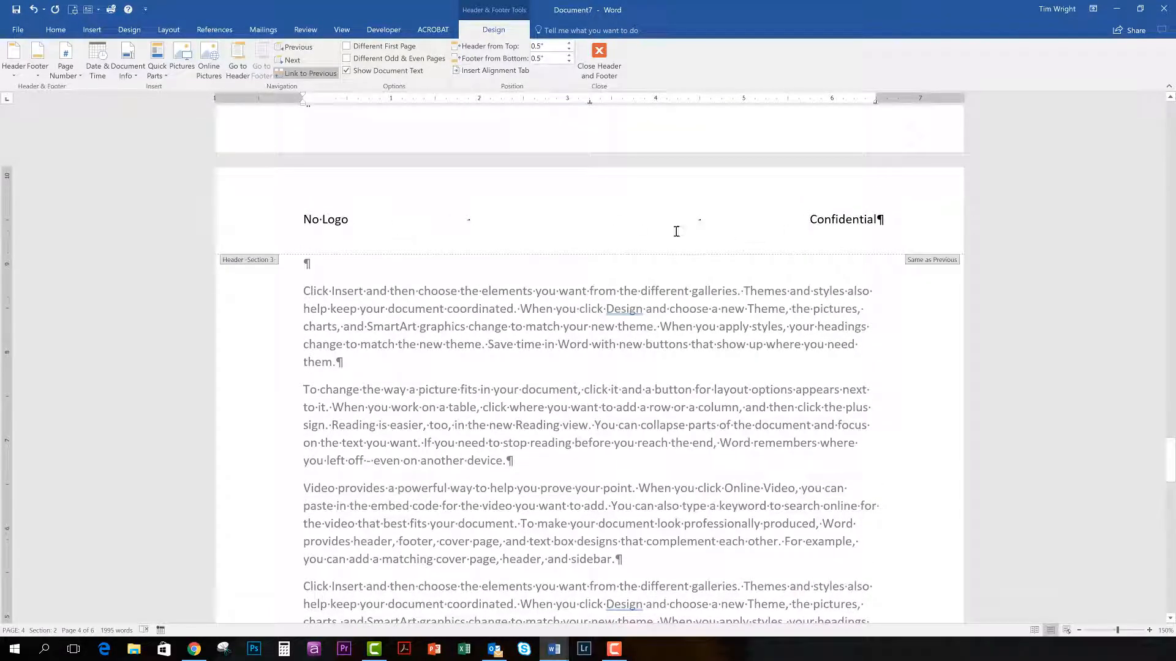
pyautogui.scroll(15, 530, 310)
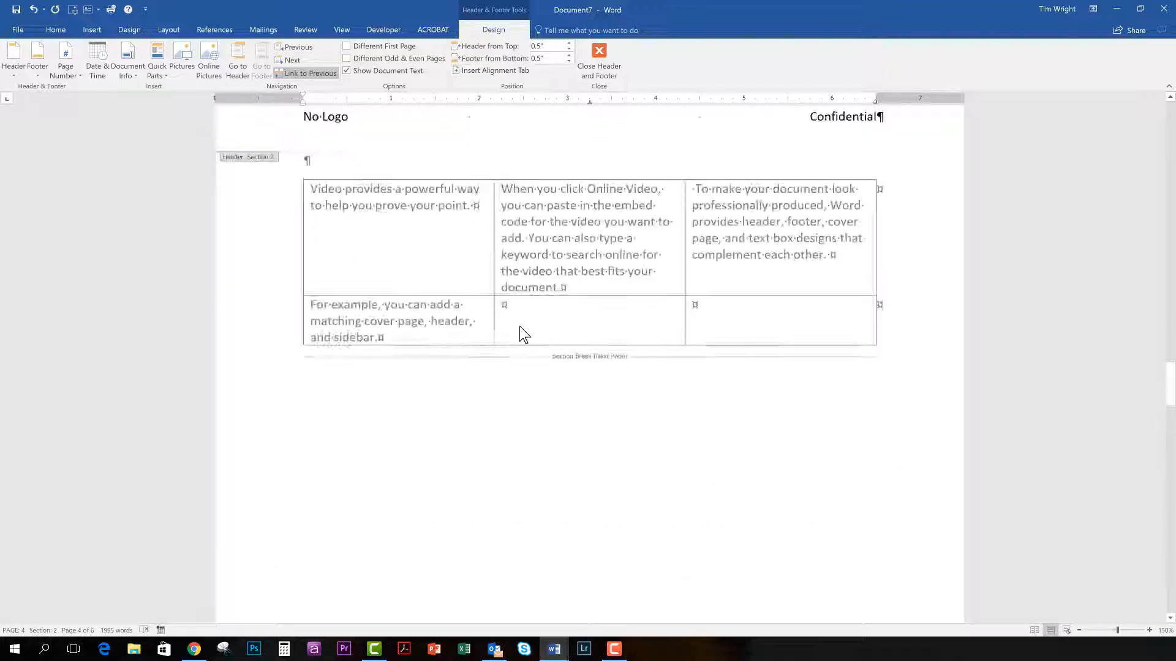
# Unlink the Section 3 header, on the page after the table, from the previous section.
pyautogui.scroll(-15, 489, 355)
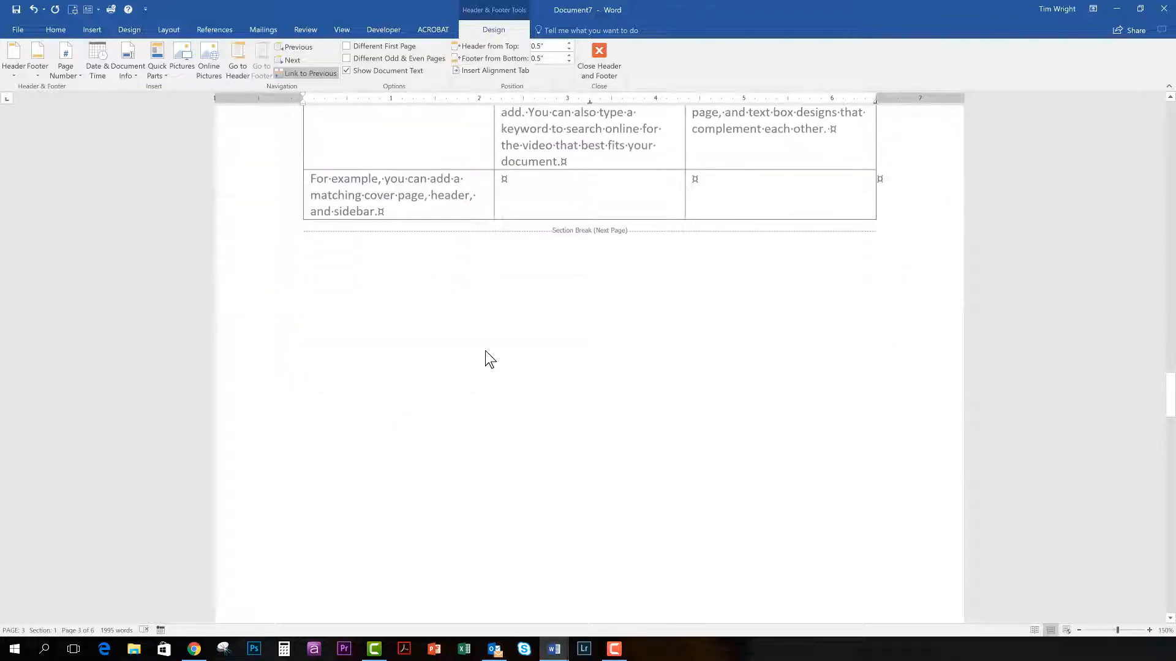
pyautogui.scroll(-6, 485, 352)
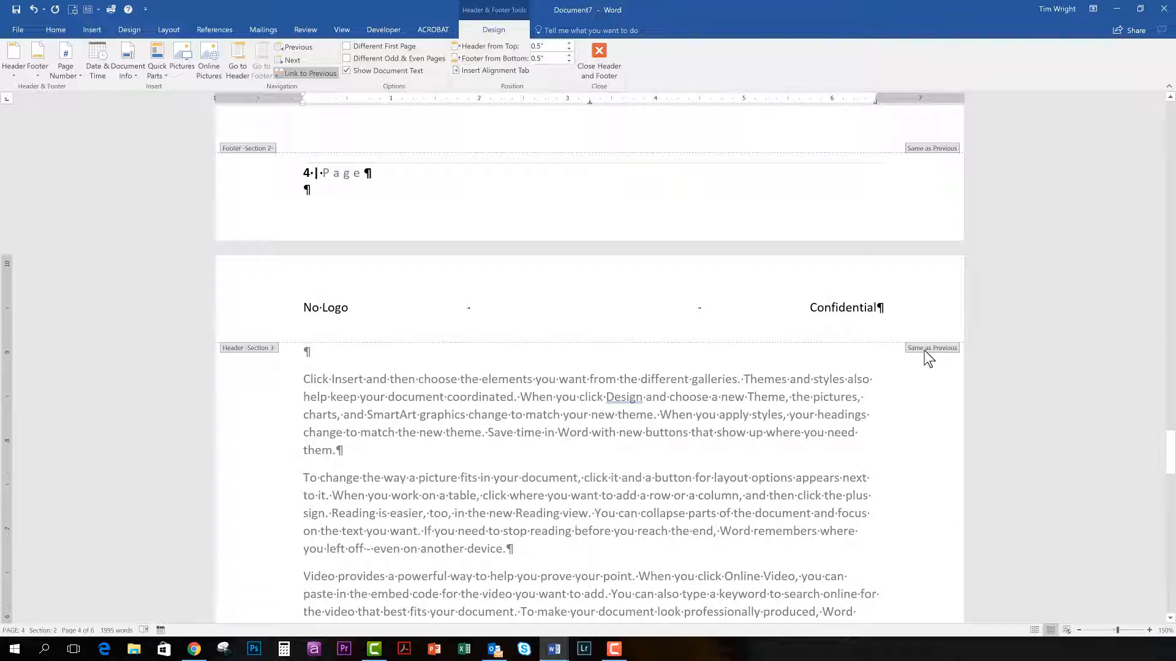
pyautogui.click(816, 318)
pyautogui.click(317, 73)
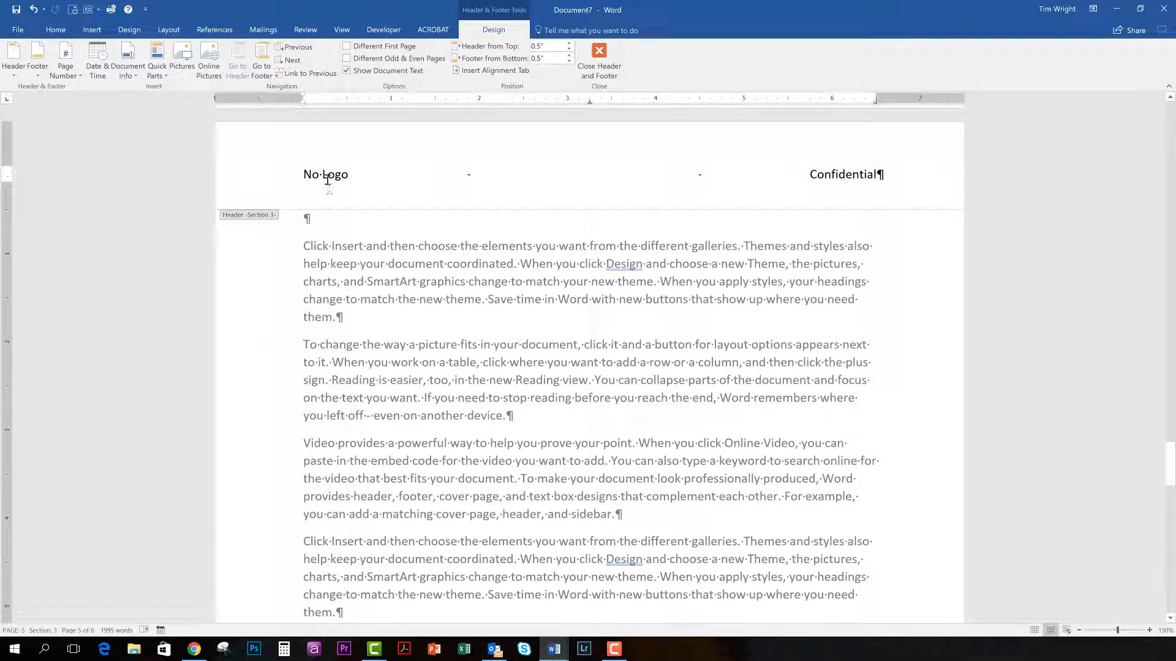
# Change the Section 3 header text to "Logo" at the left and "Name of Report" at the right.
pyautogui.moveTo(323, 176); pyautogui.dragTo(300, 175)
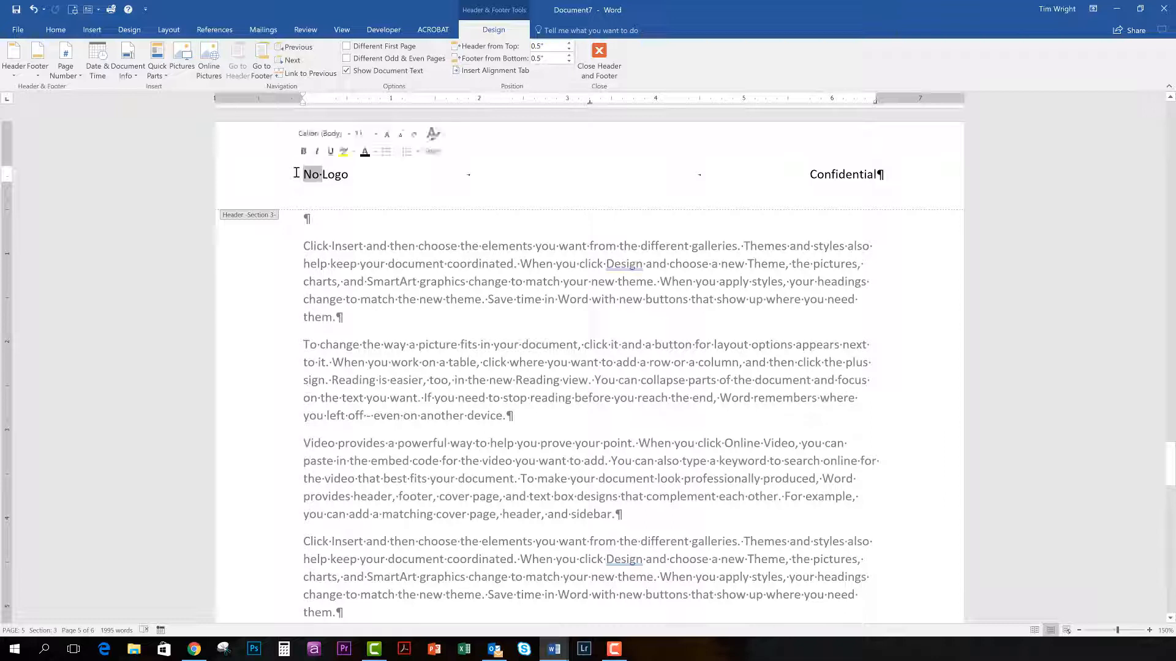
pyautogui.press('Delete')
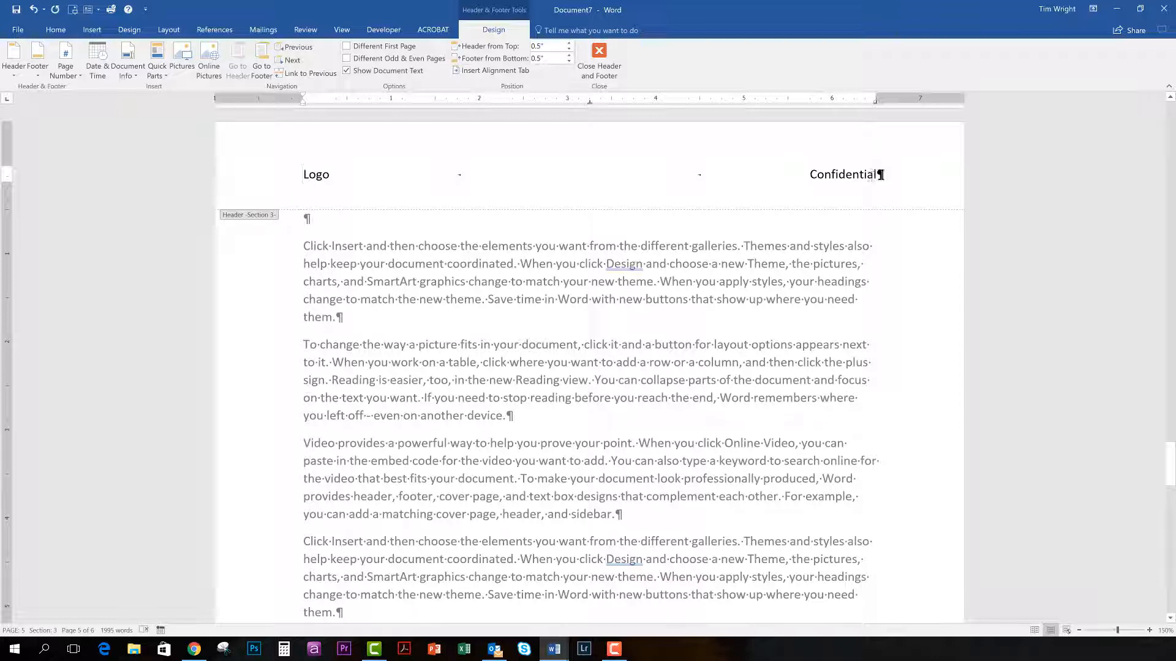
pyautogui.moveTo(877, 176); pyautogui.dragTo(807, 177)
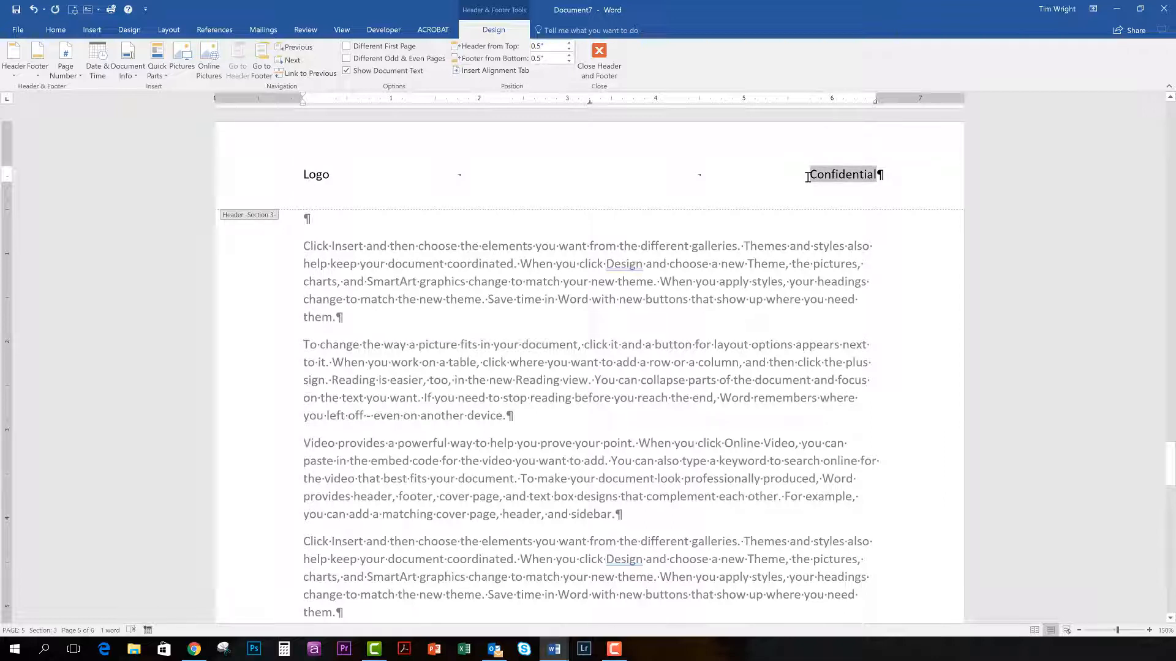
pyautogui.press('Delete')
pyautogui.write('Name o')
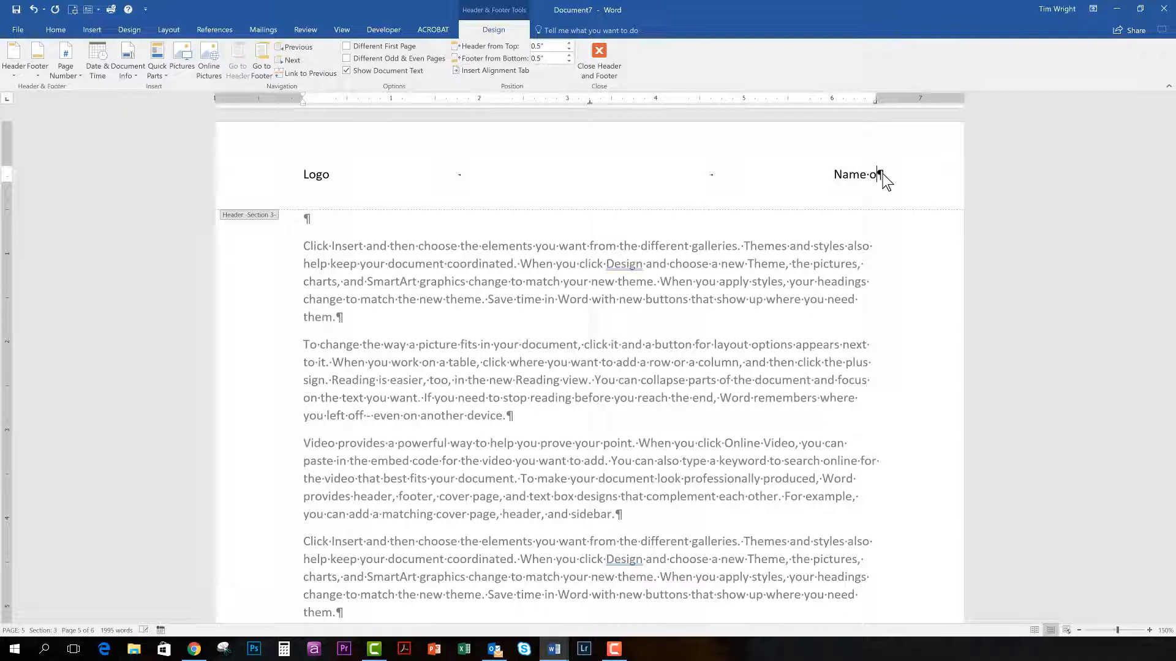
pyautogui.write('f Report')
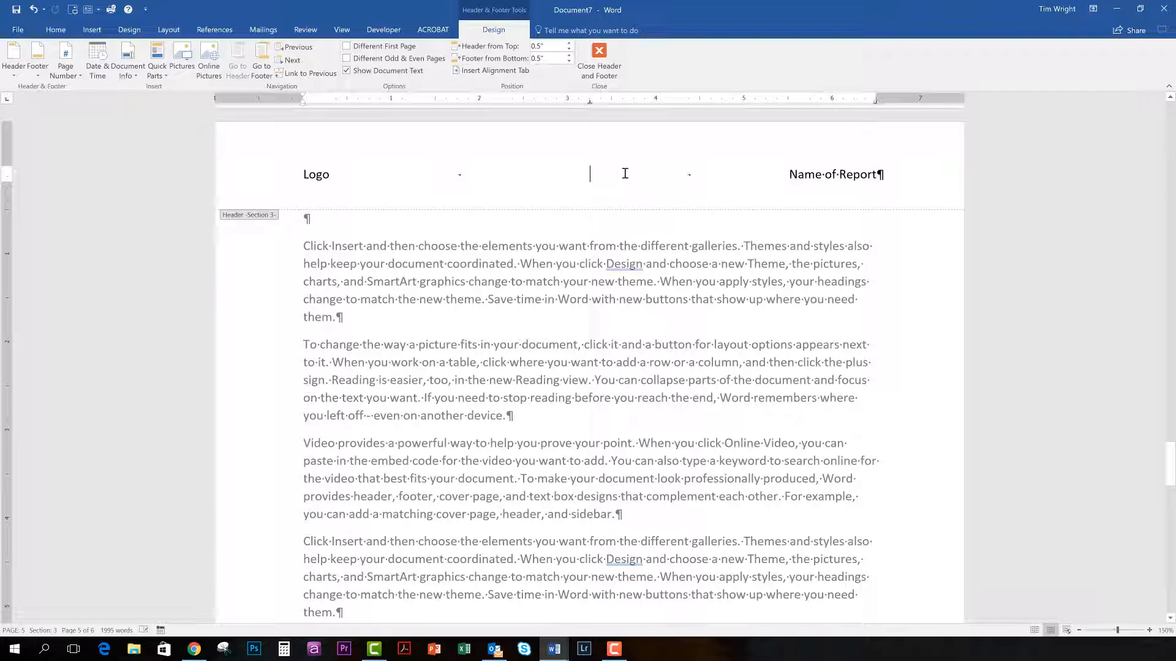
# Check the headers, footers and their link labels on both Section 3 pages through the end of the document.
pyautogui.scroll(-12, 625, 174)
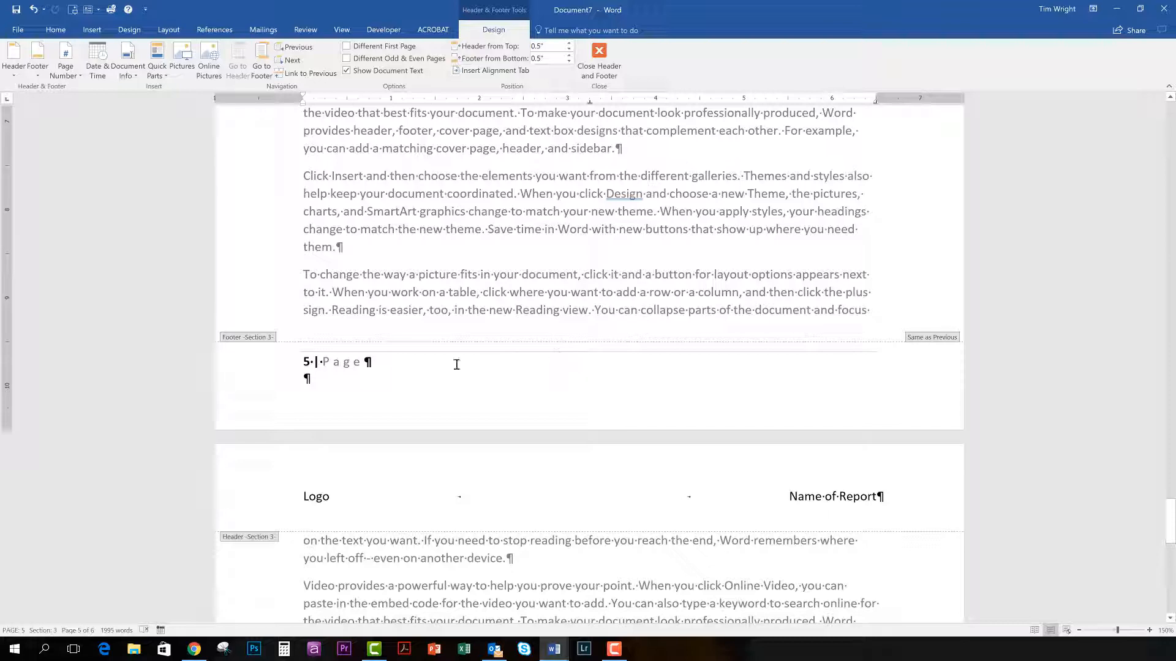
pyautogui.scroll(12, 428, 342)
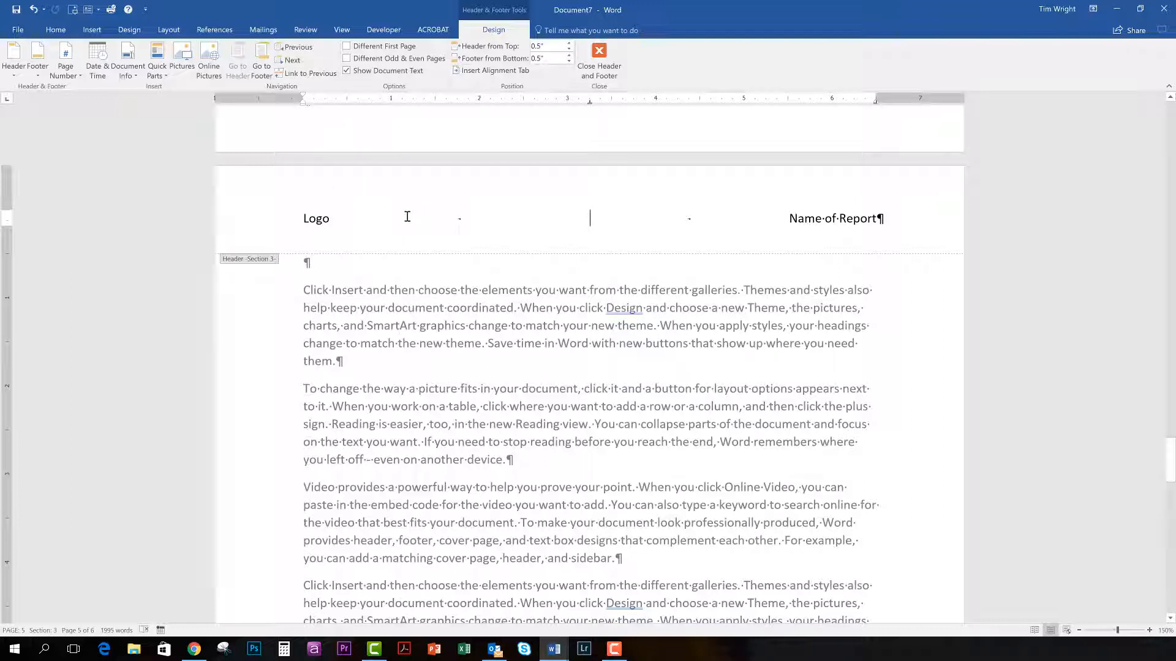
pyautogui.scroll(-1, 376, 294)
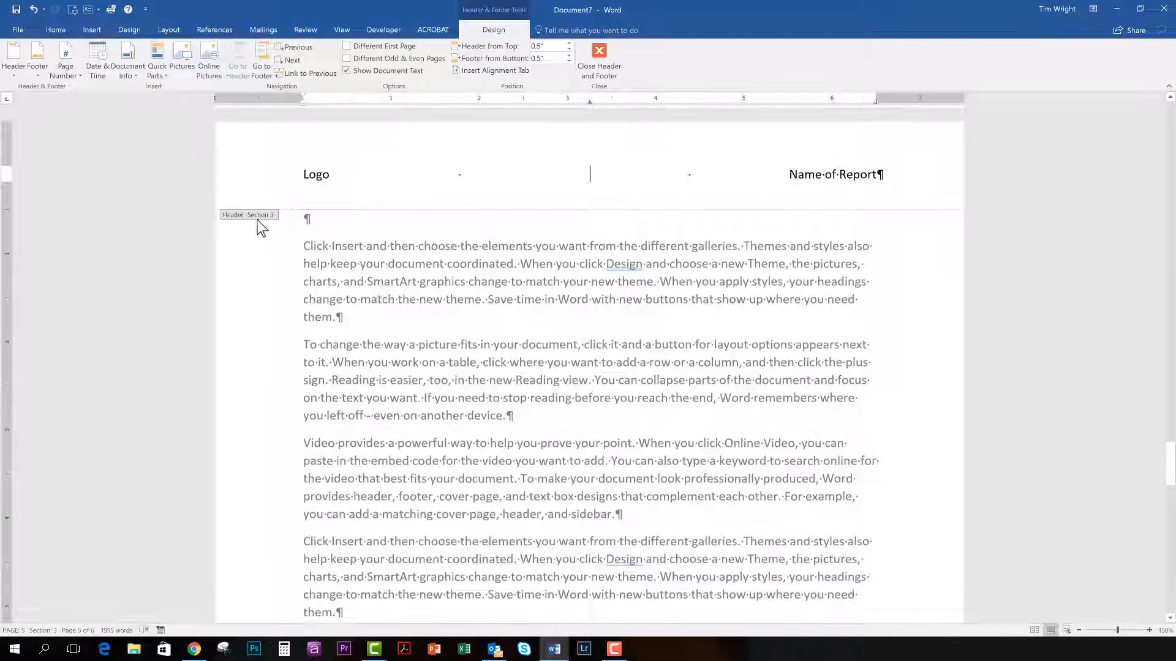
pyautogui.scroll(-3, 354, 306)
pyautogui.scroll(-8, 354, 306)
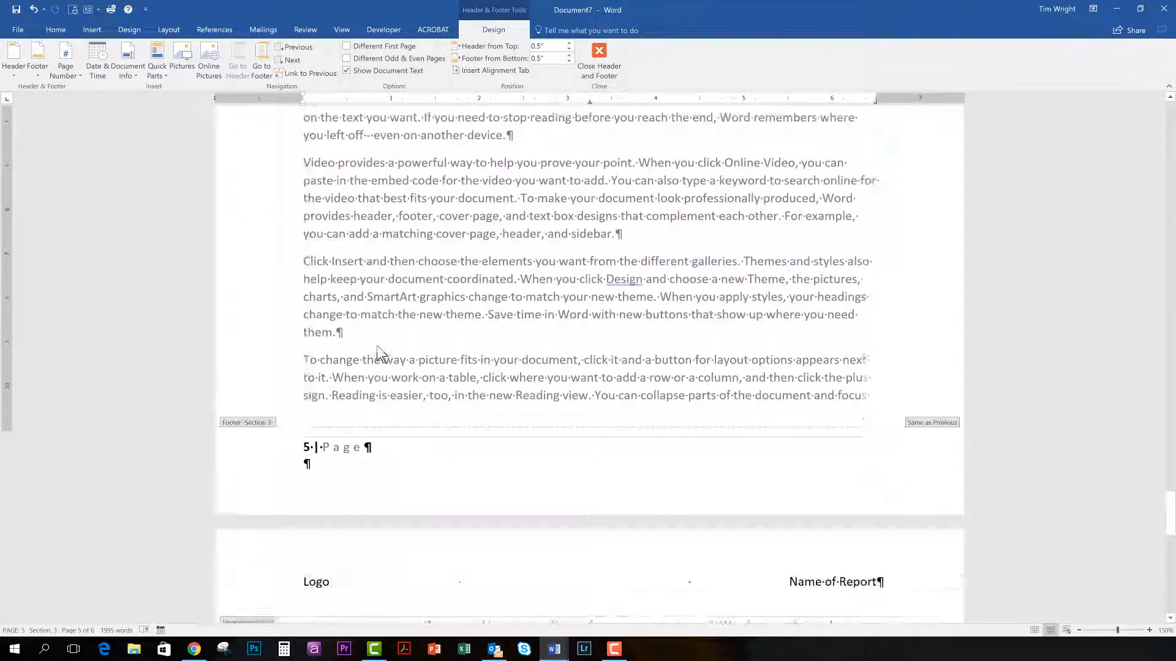
pyautogui.scroll(-3, 377, 347)
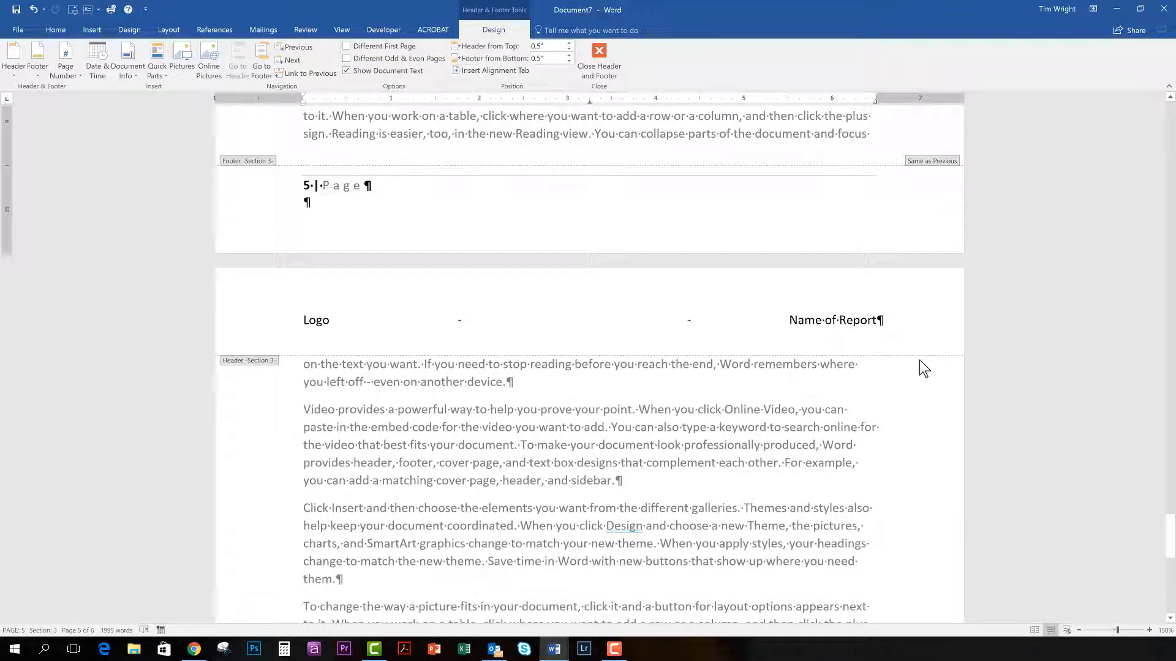
pyautogui.scroll(-10, 920, 367)
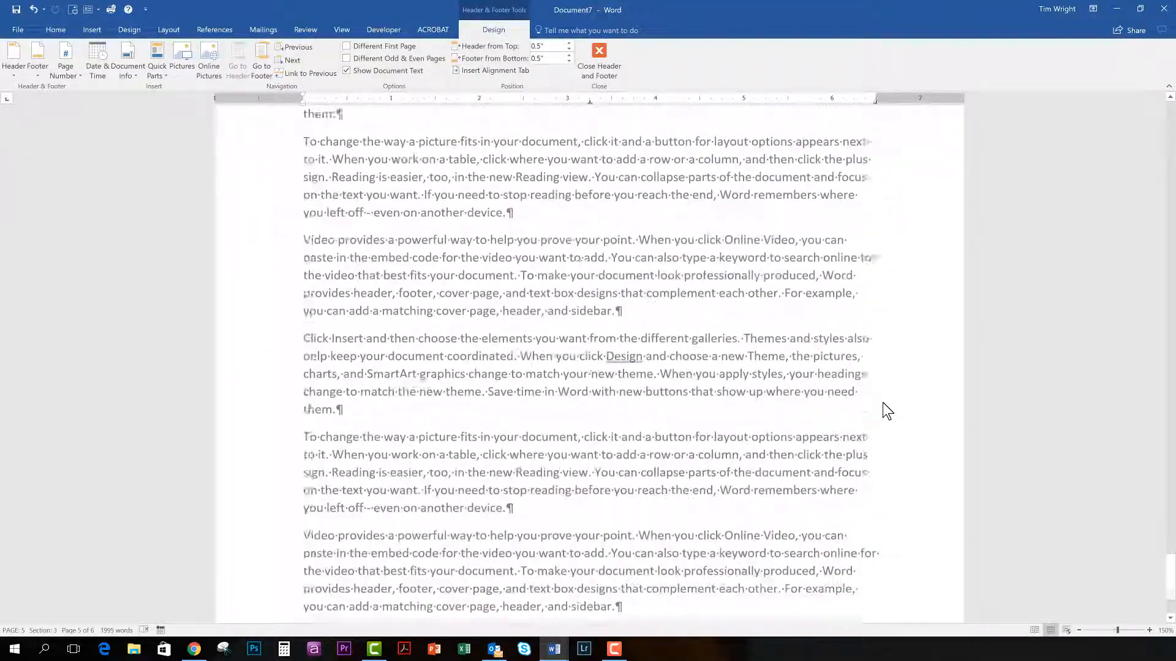
pyautogui.scroll(-3, 883, 403)
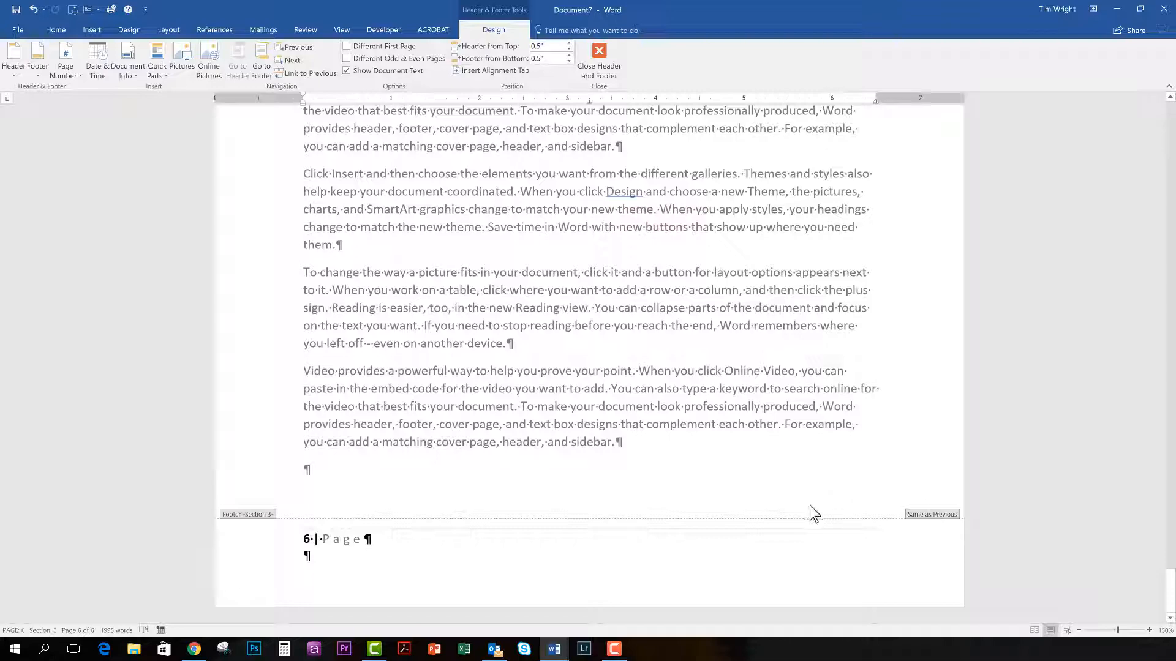
pyautogui.scroll(4, 546, 439)
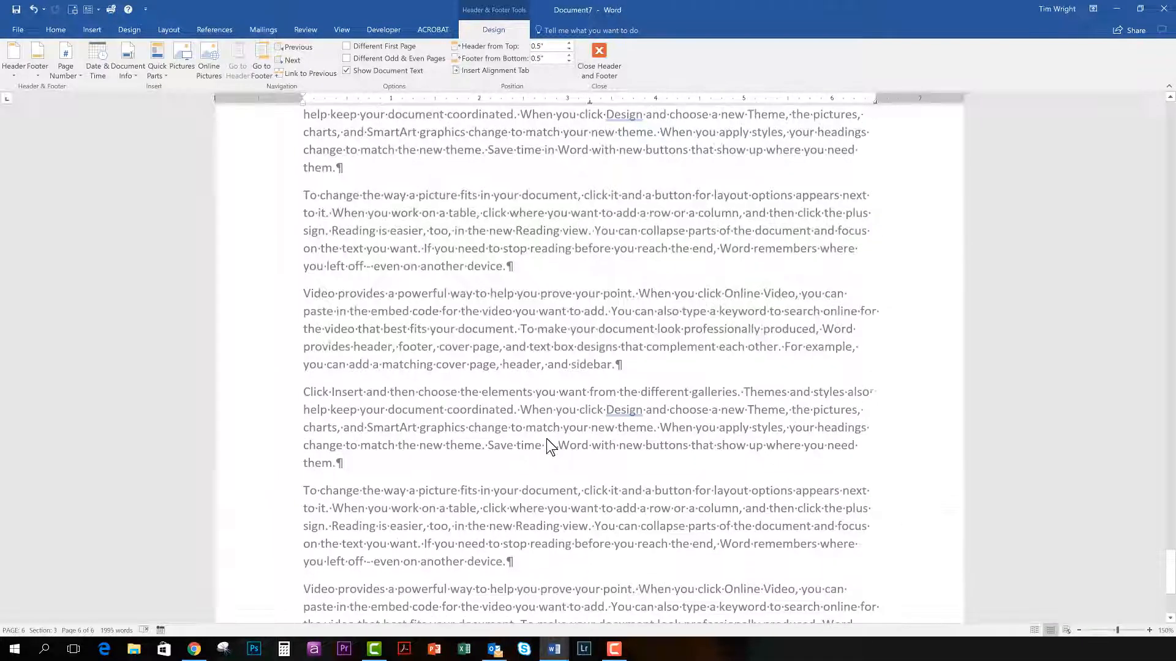
pyautogui.scroll(4, 546, 439)
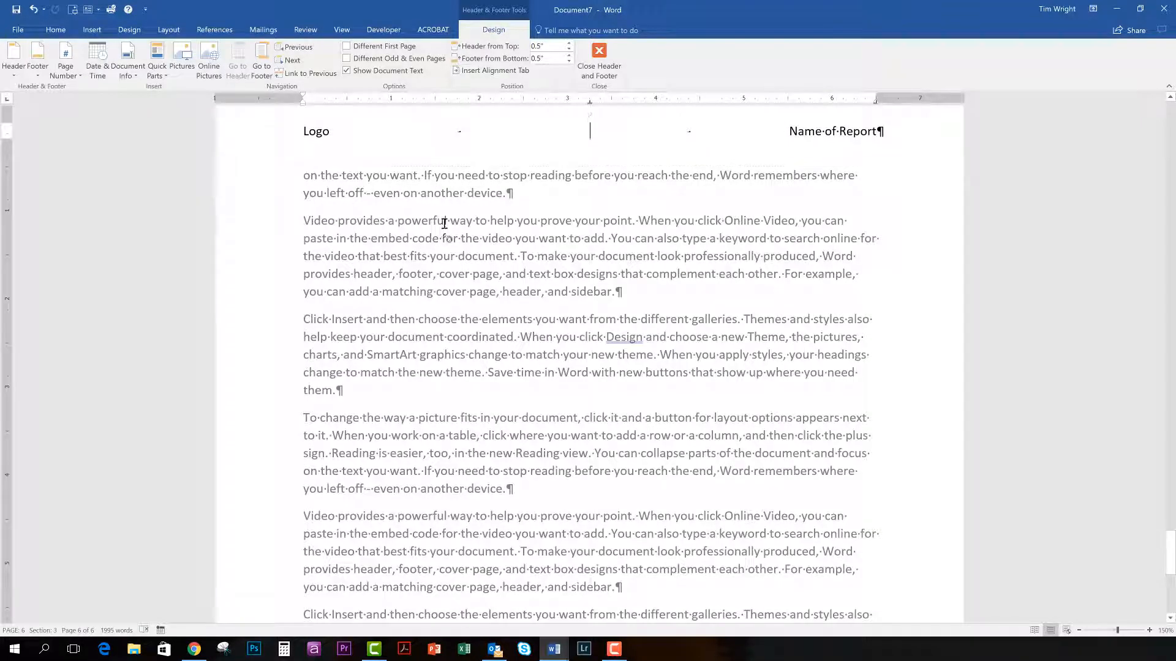
# Leave header editing and review the headers and footers from the last page back to the title page.
pyautogui.doubleClick(444, 222)
pyautogui.scroll(10, 450, 245)
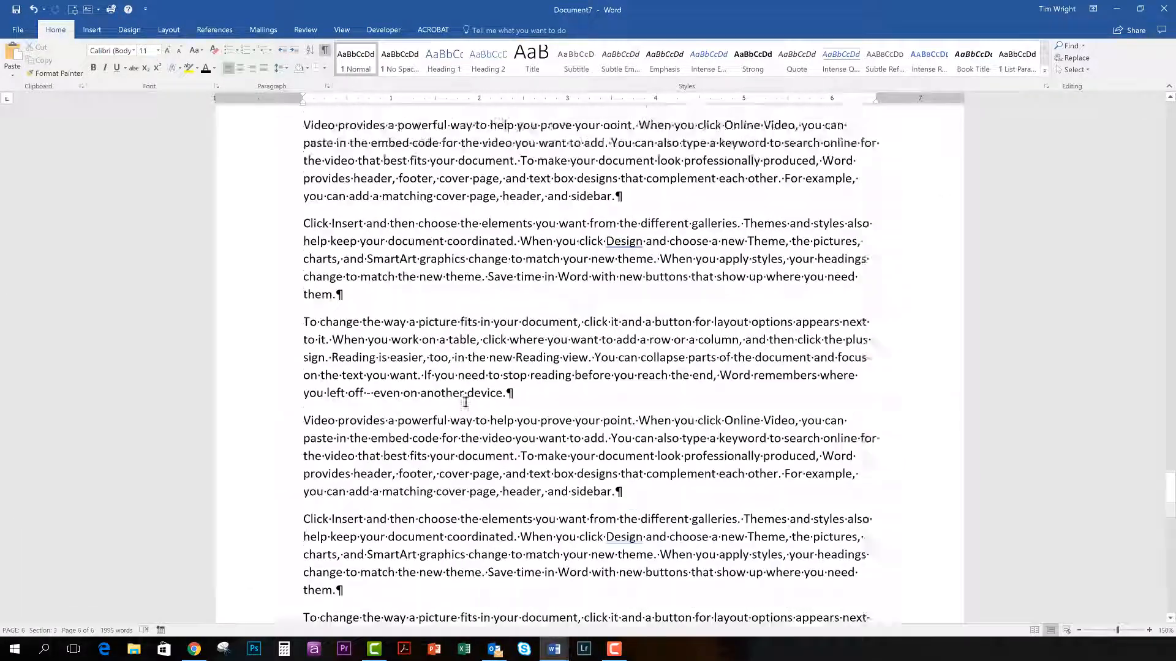
pyautogui.scroll(10, 465, 402)
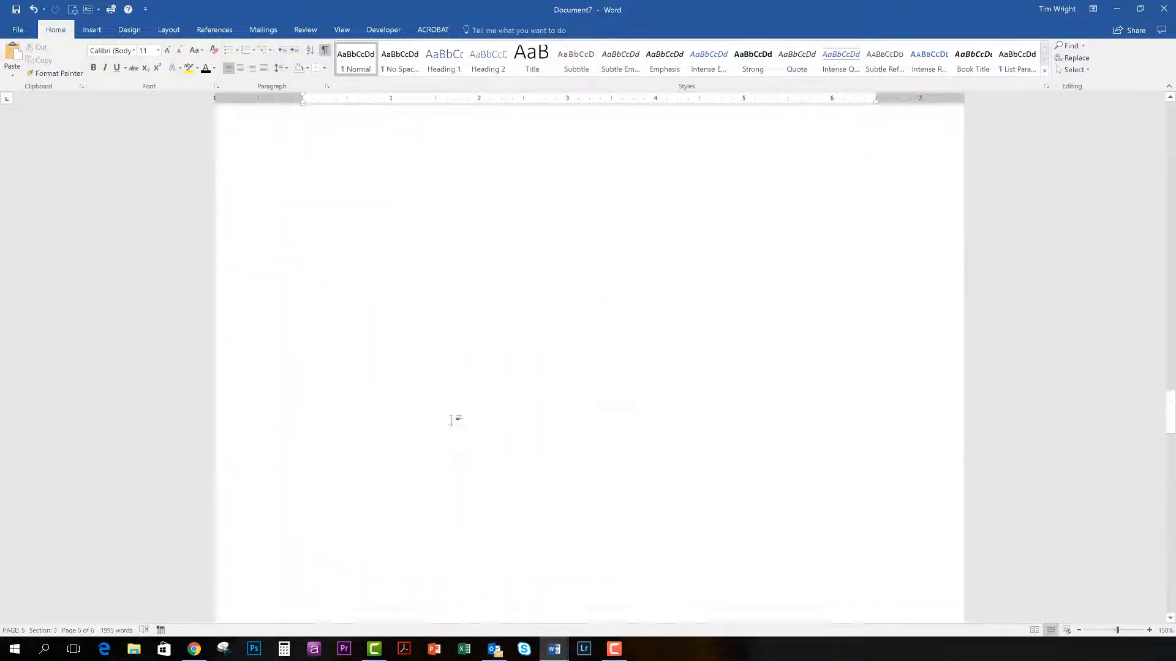
pyautogui.scroll(15, 452, 420)
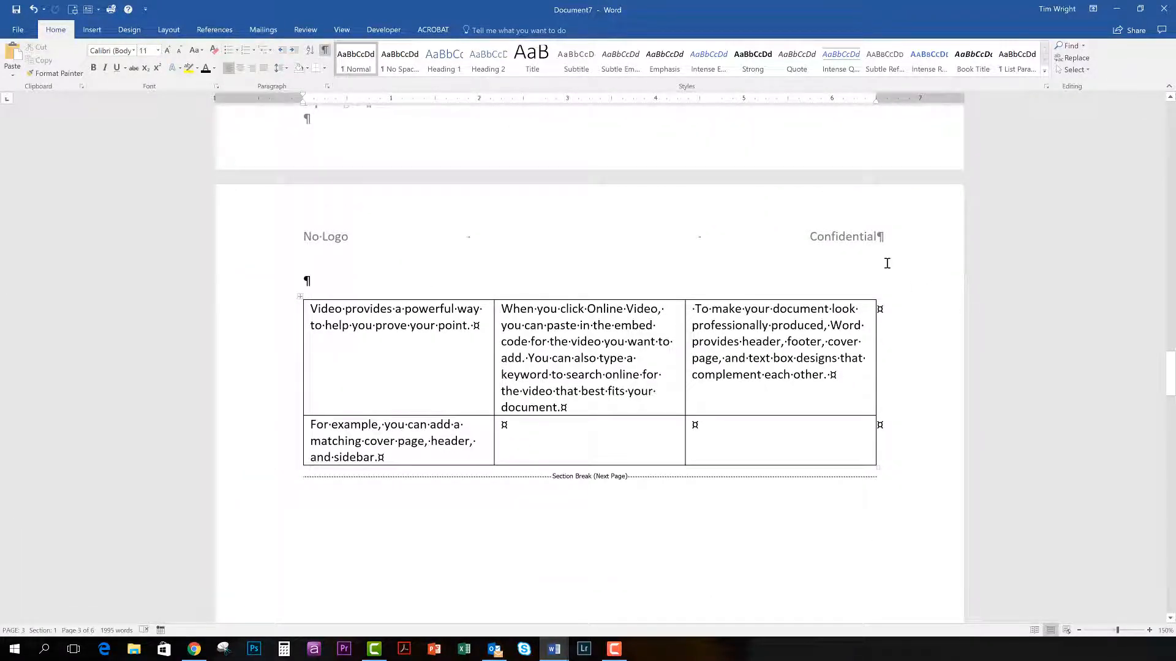
pyautogui.scroll(10, 701, 291)
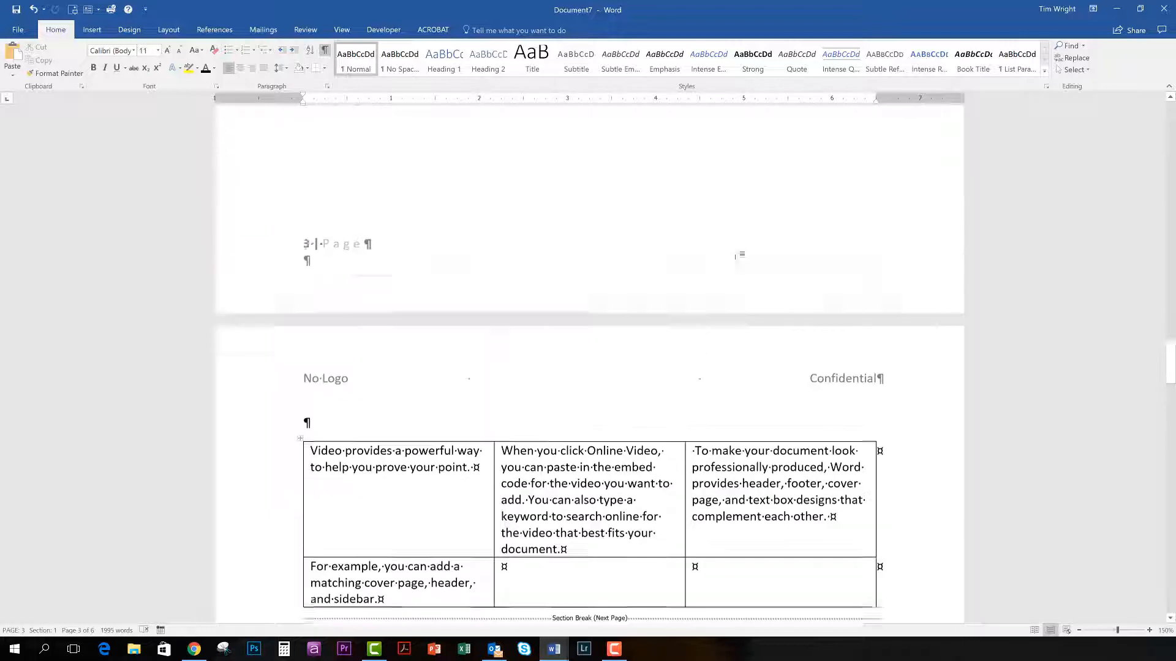
pyautogui.scroll(10, 604, 301)
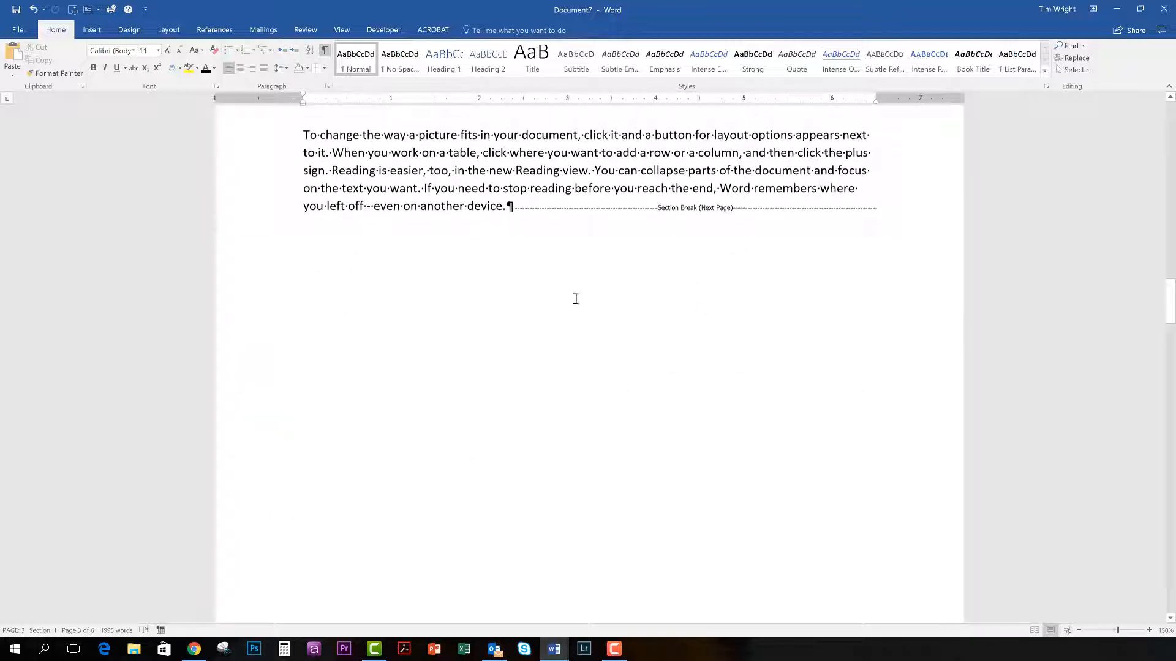
pyautogui.scroll(10, 575, 298)
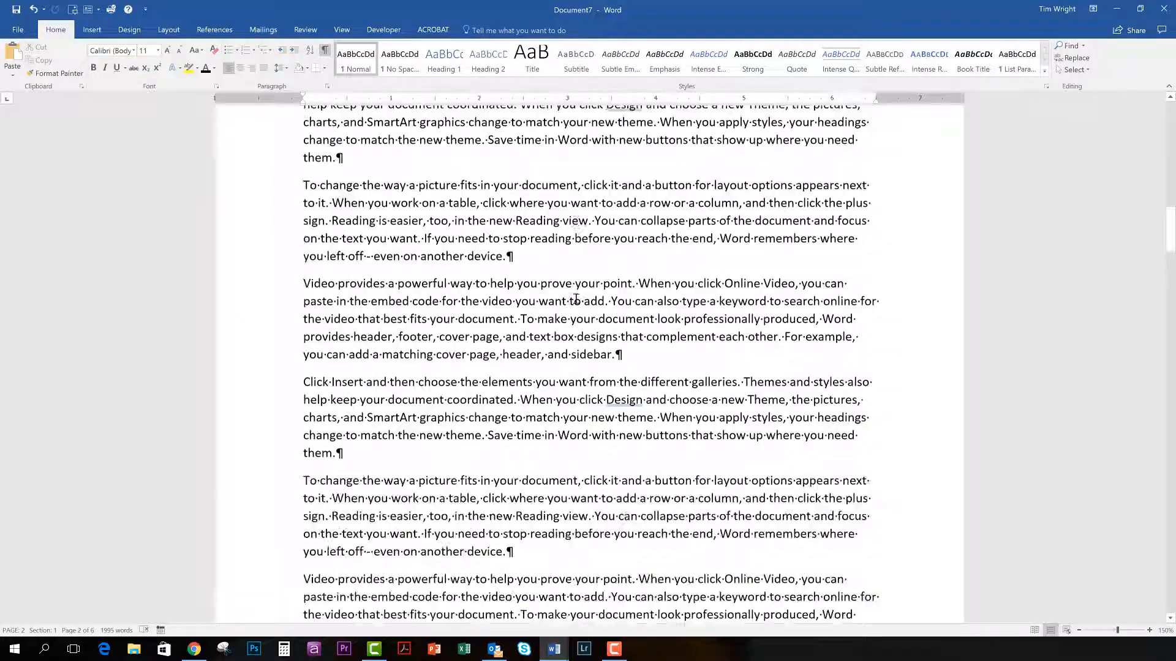
pyautogui.scroll(10, 575, 300)
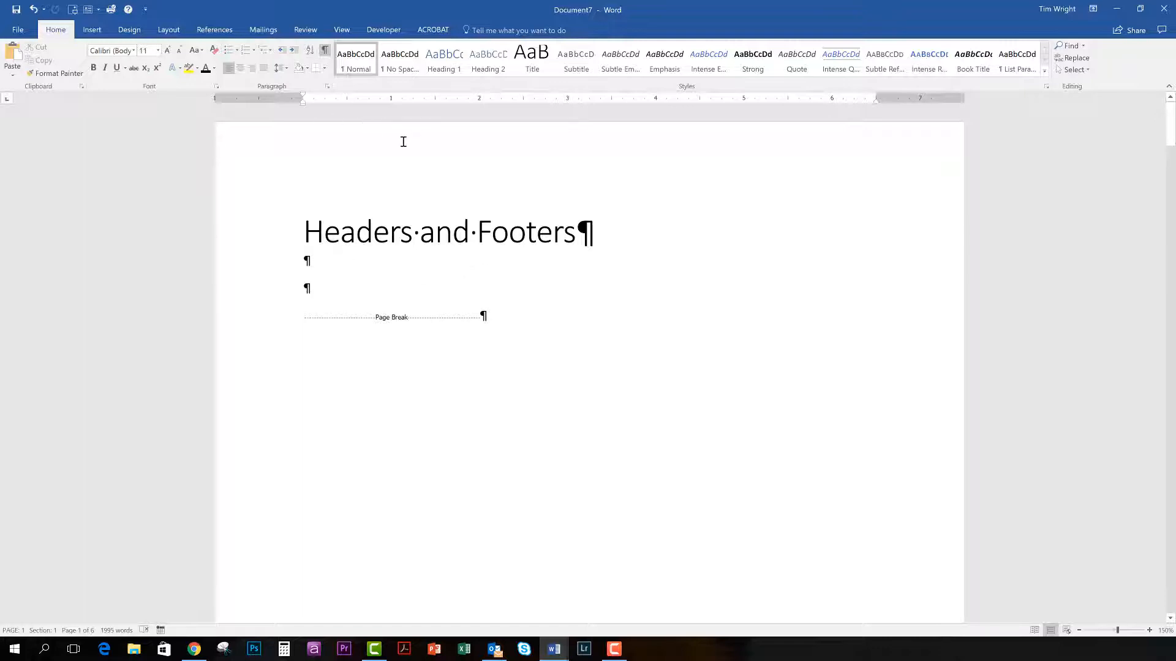
# Enter "Header" in the first page header of the title page.
pyautogui.click(405, 140)
pyautogui.doubleClick(406, 140)
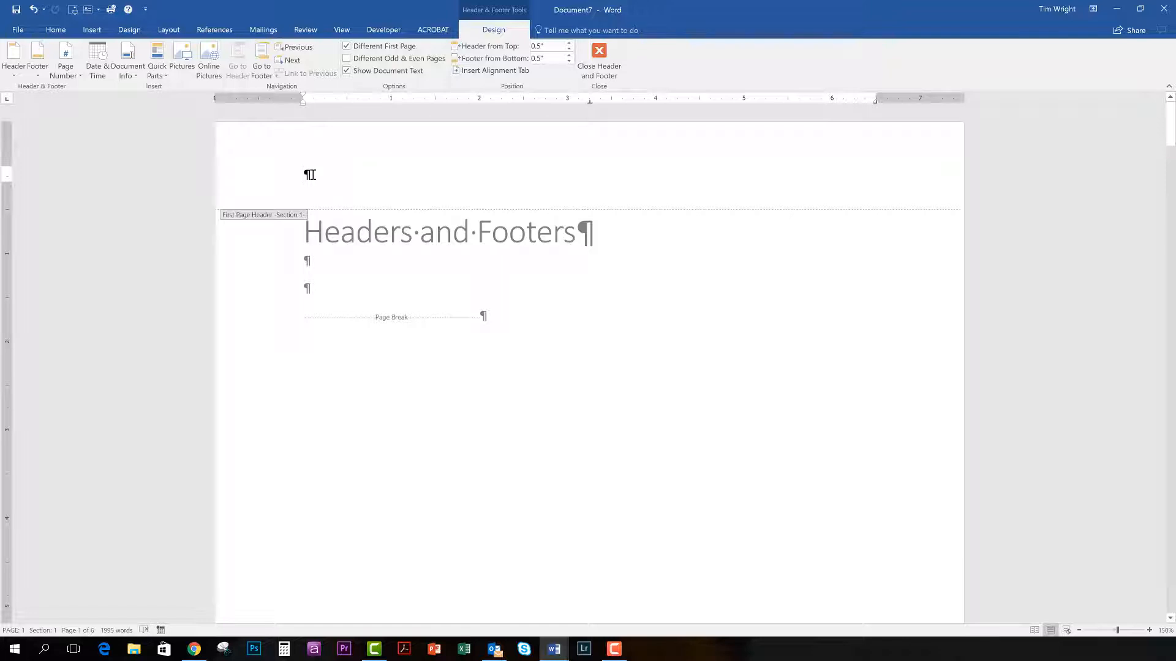
pyautogui.write('Header')
# Turn Different First Page off and back on for Section 1, and delete "Header" from the title page header.
pyautogui.click(347, 47)
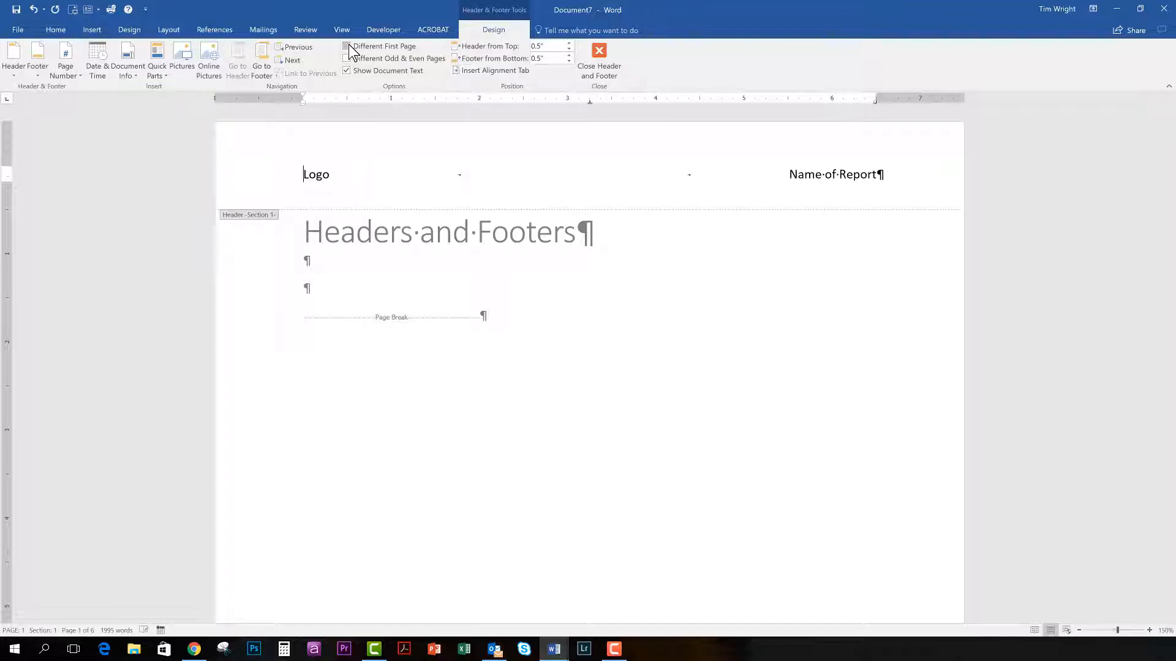
pyautogui.click(349, 46)
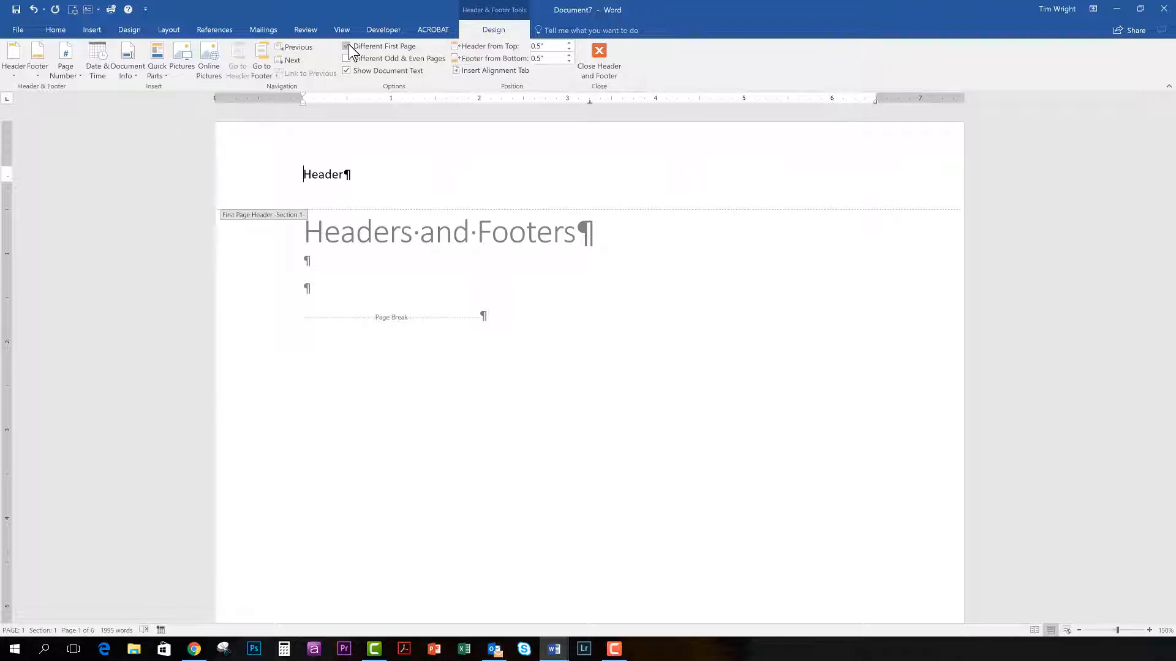
pyautogui.moveTo(352, 177); pyautogui.dragTo(301, 177)
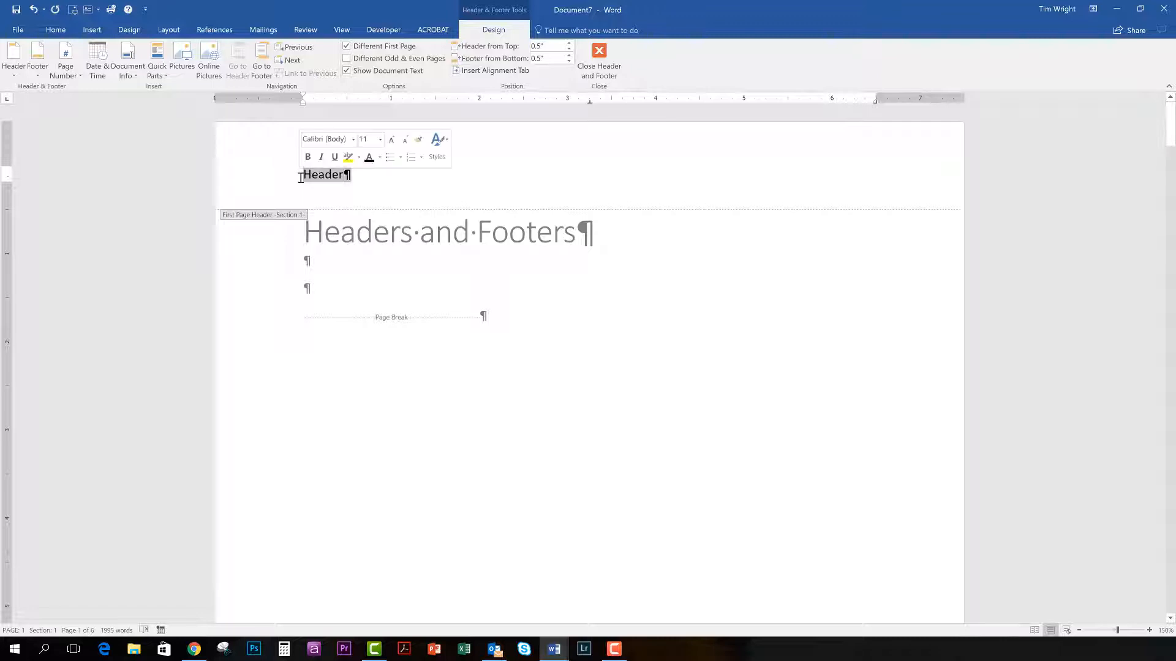
pyautogui.press('Delete')
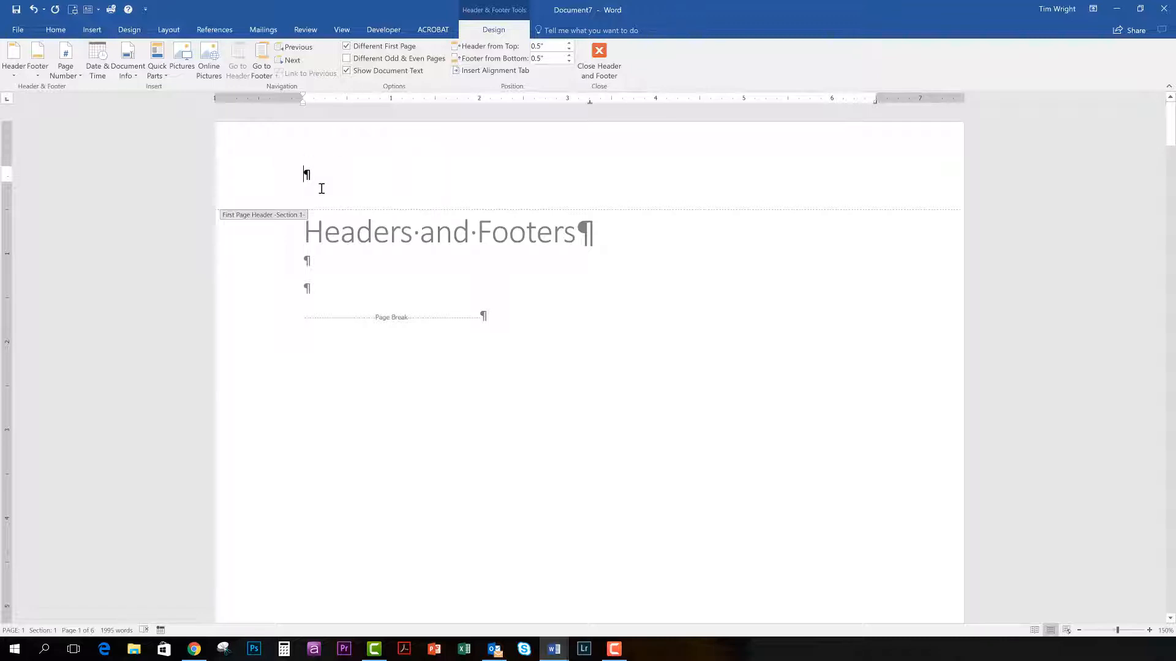